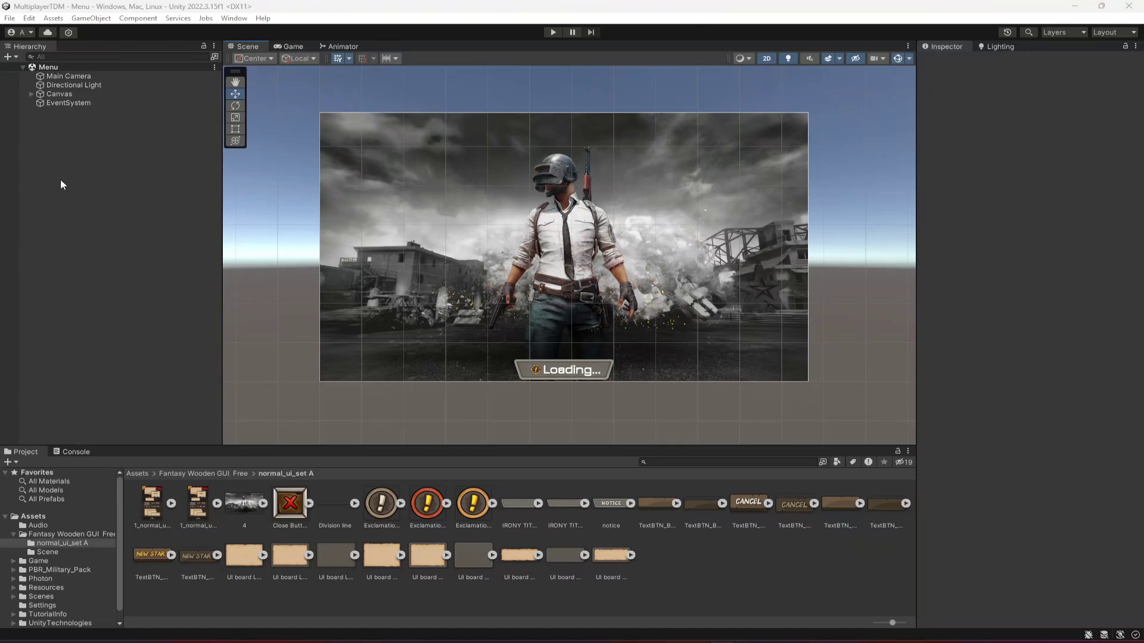
Under Canvas, deactivate LoadingMenu and activate TitleMenu so its three buttons appear.
{"action": "left_click", "coordinate": [31, 93]}
{"action": "left_click", "coordinate": [69, 120]}
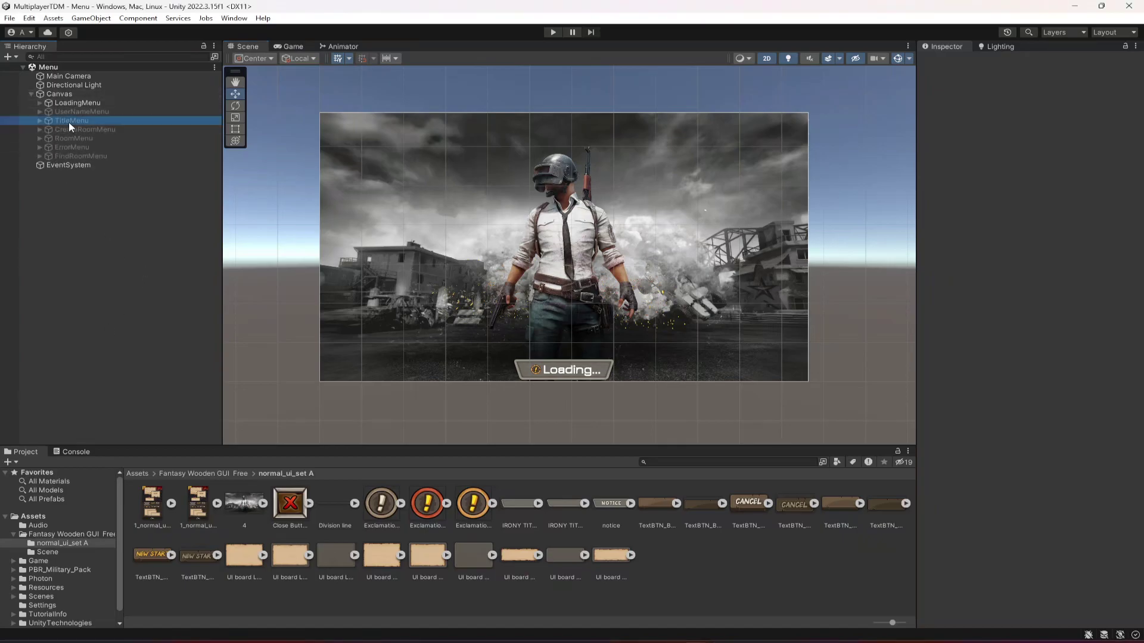
{"action": "key", "text": "Up"}
{"action": "key", "text": "Up"}
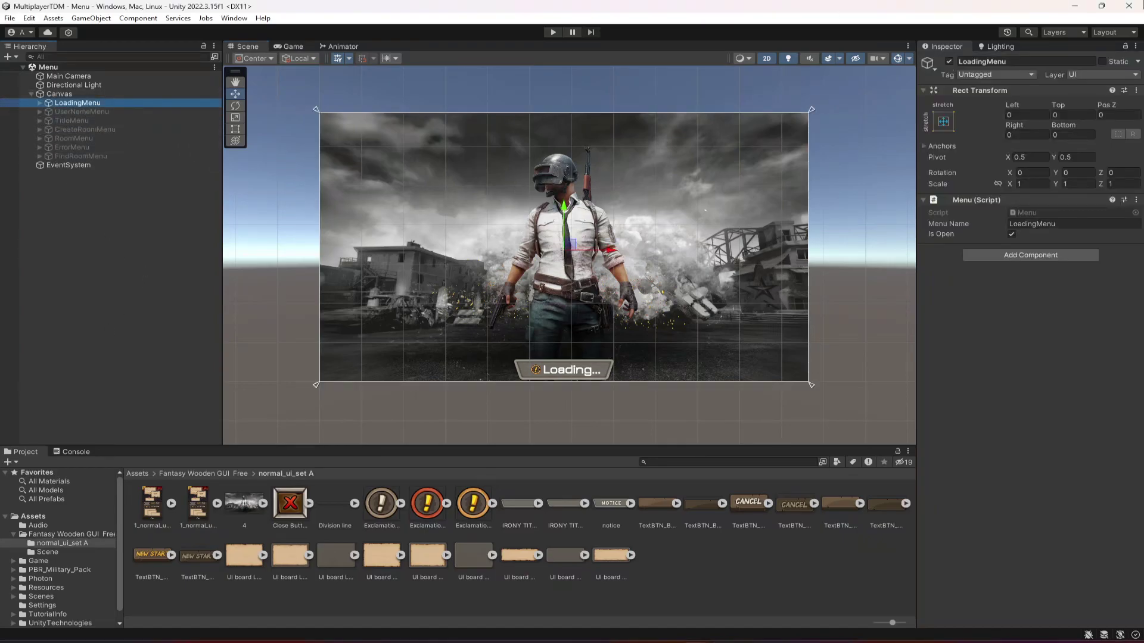
{"action": "left_click", "coordinate": [949, 62]}
{"action": "left_click", "coordinate": [72, 120]}
{"action": "left_click", "coordinate": [949, 61]}
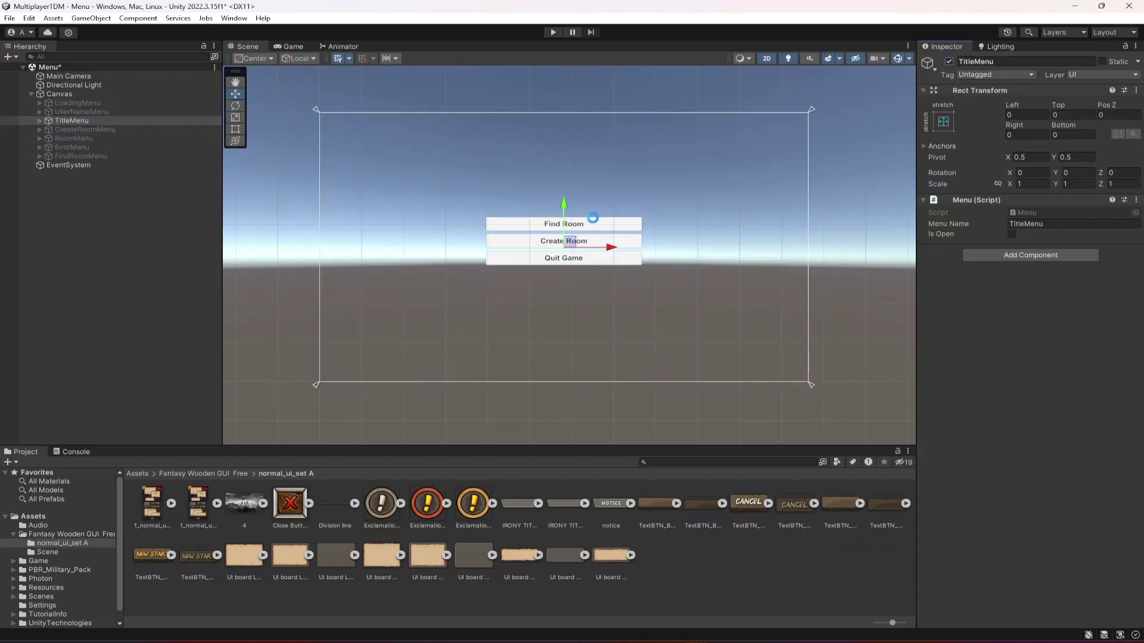
Add a new UI Image as a child of TitleMenu.
{"action": "left_click", "coordinate": [594, 223]}
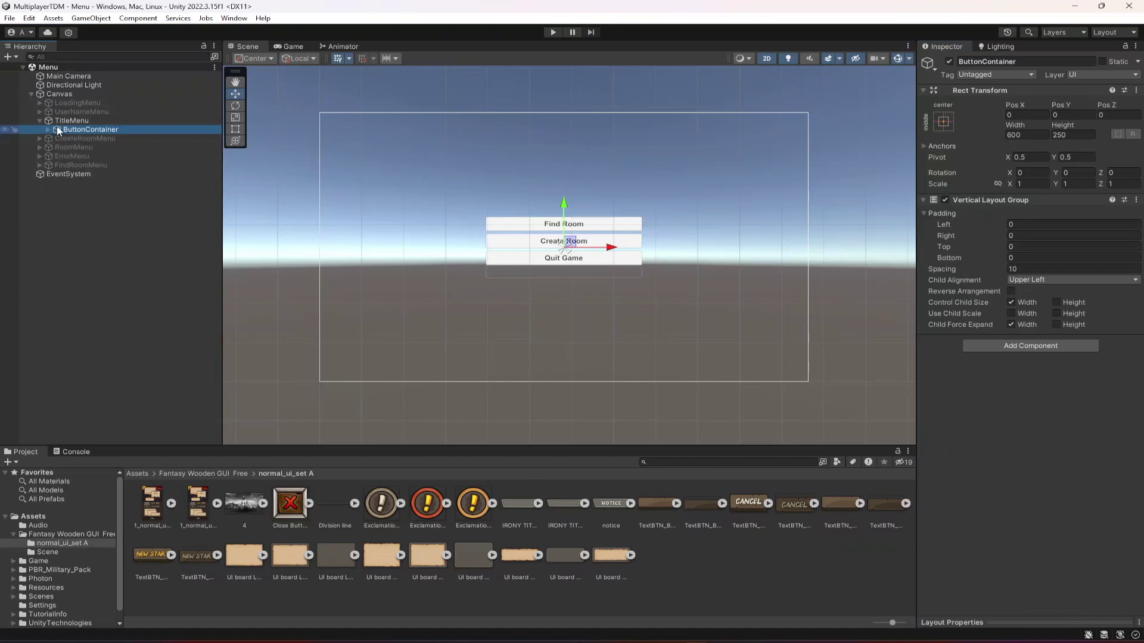
{"action": "right_click", "coordinate": [72, 130]}
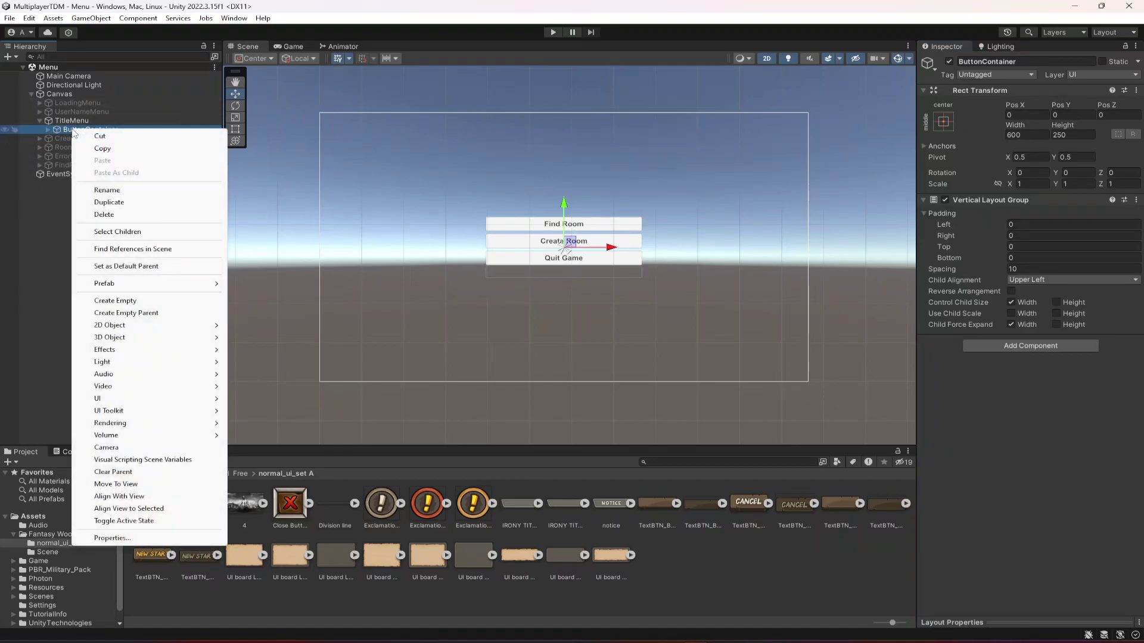
{"action": "right_click", "coordinate": [66, 120]}
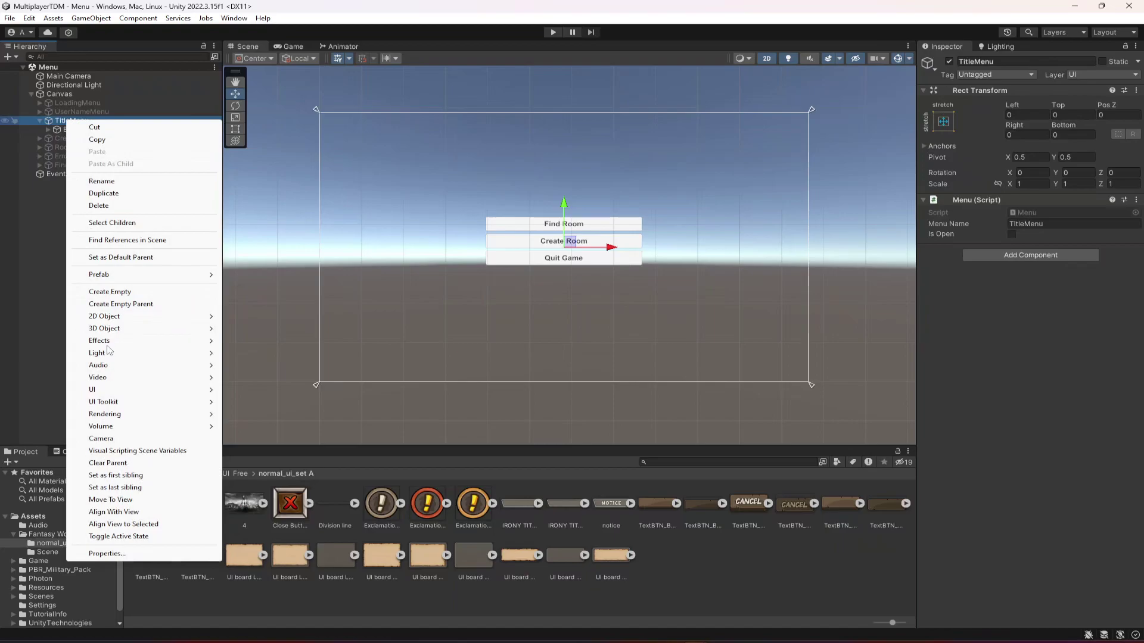
{"action": "mouse_move", "coordinate": [195, 391]}
{"action": "left_click", "coordinate": [251, 389]}
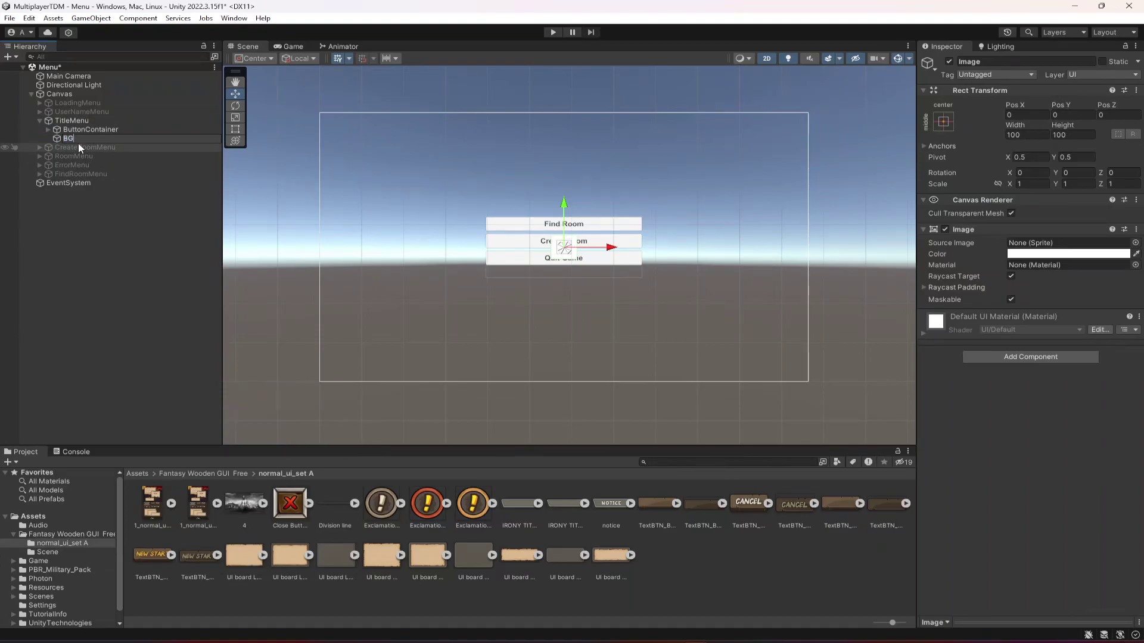
Name the image BG, give it the UI board Large parchment sprite, and place it above ButtonContainer.
{"action": "key", "text": "Return"}
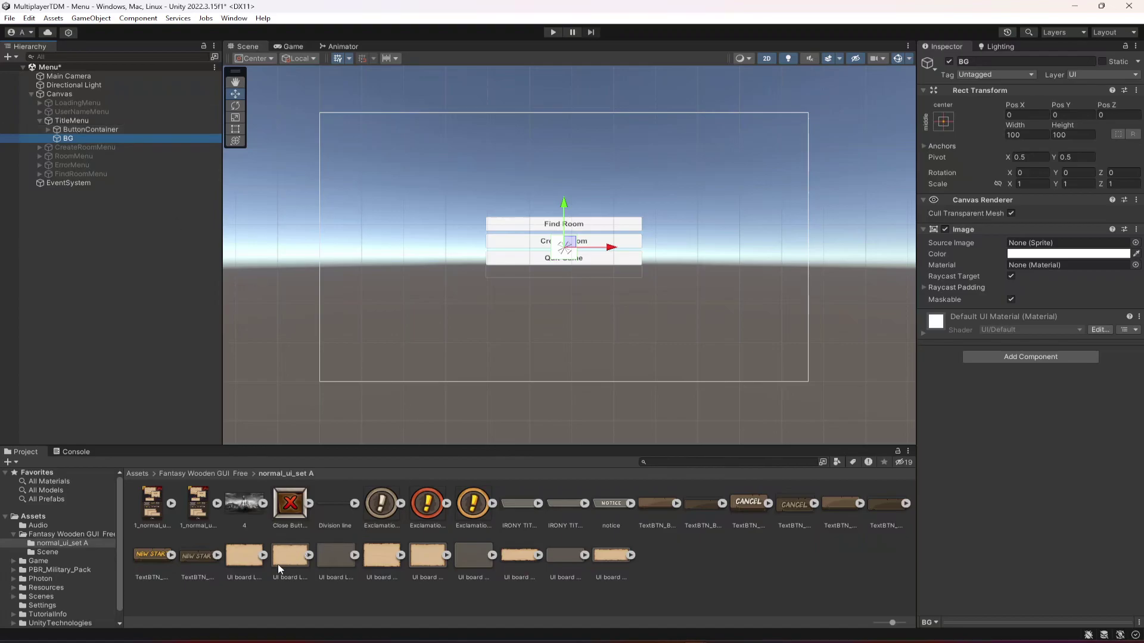
{"action": "left_click_drag", "start_coordinate": [250, 562], "coordinate": [1049, 245]}
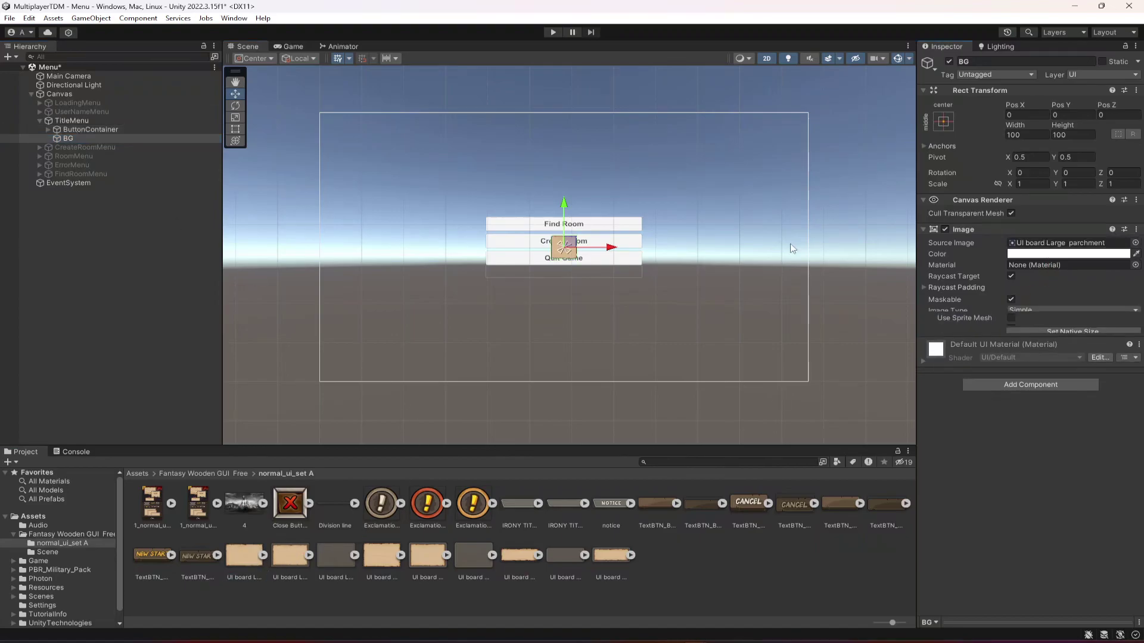
{"action": "left_click_drag", "start_coordinate": [68, 138], "coordinate": [80, 125]}
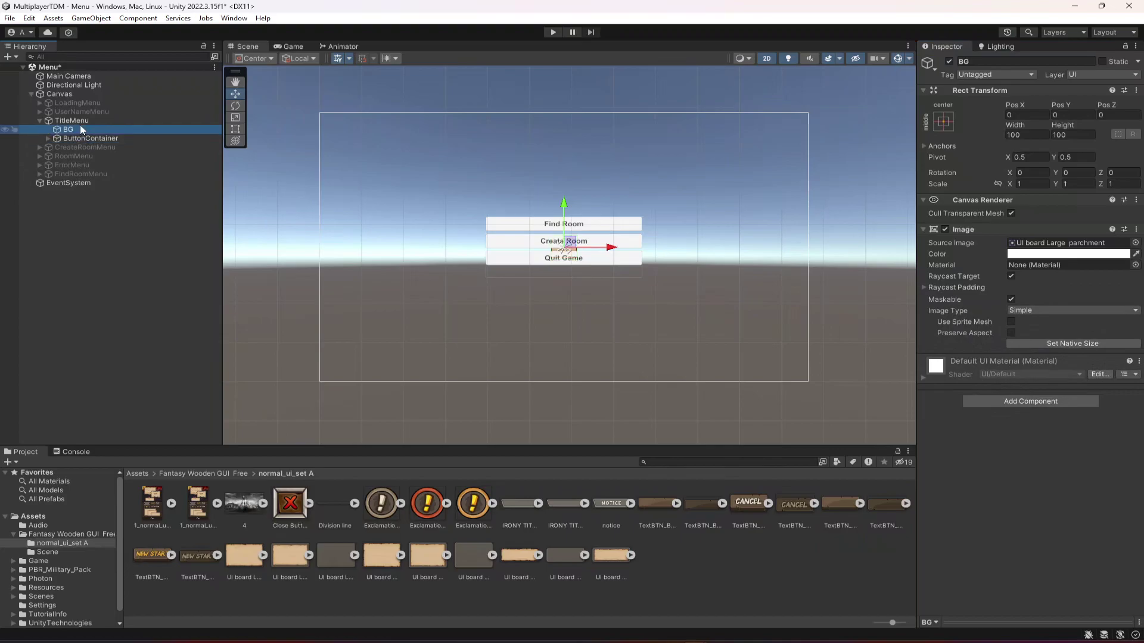
Size BG to 750 × 450 and preview the framed buttons in the Game view.
{"action": "left_click", "coordinate": [1028, 136]}
{"action": "type", "text": "700"}
{"action": "key", "text": "BackSpace"}
{"action": "key", "text": "BackSpace"}
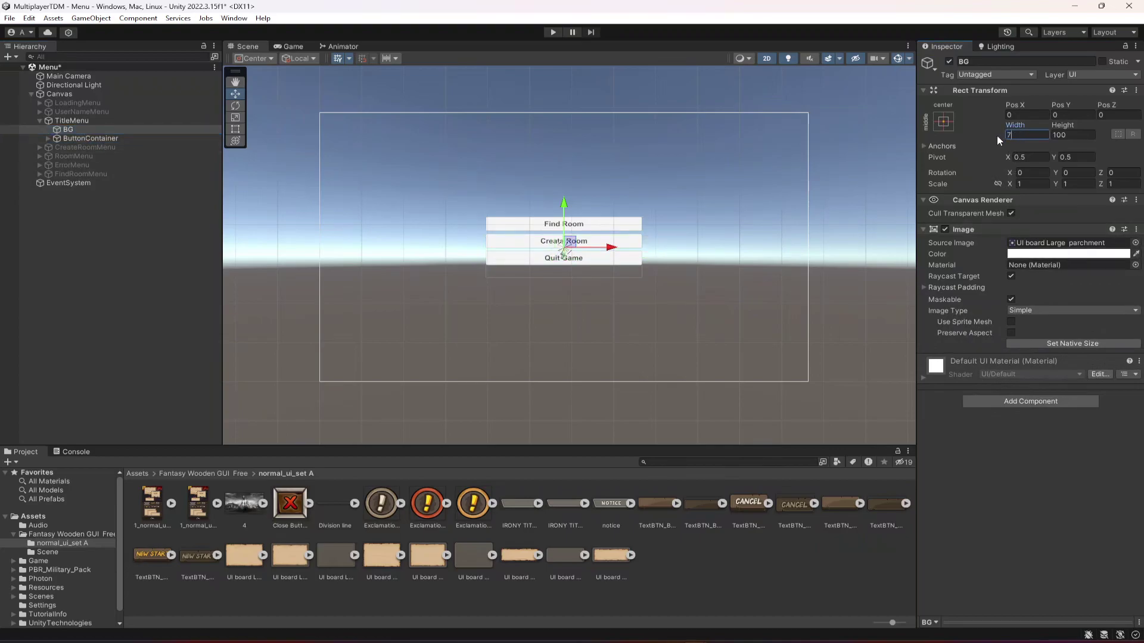
{"action": "type", "text": "50"}
{"action": "key", "text": "Tab"}
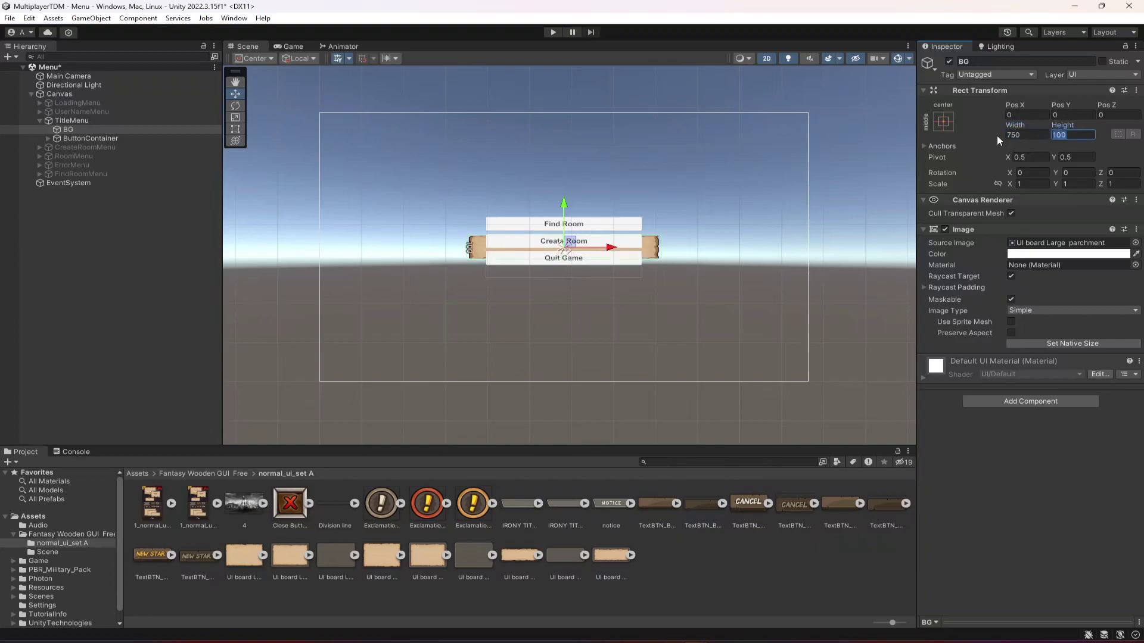
{"action": "type", "text": "450"}
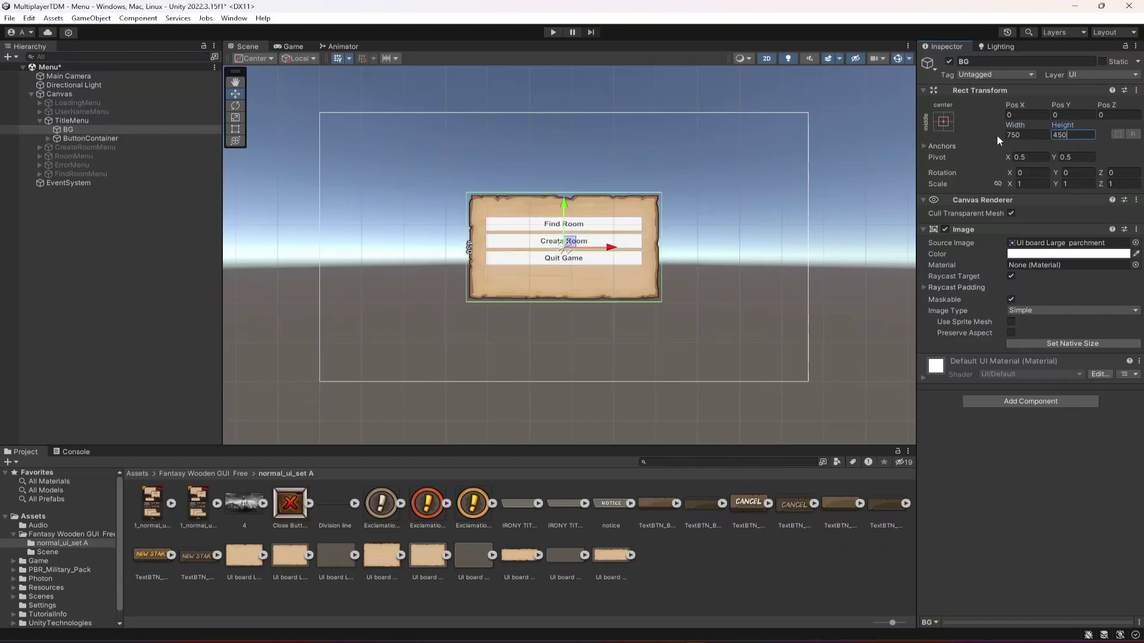
{"action": "scroll", "coordinate": [599, 269], "scroll_direction": "up", "scroll_amount": 2}
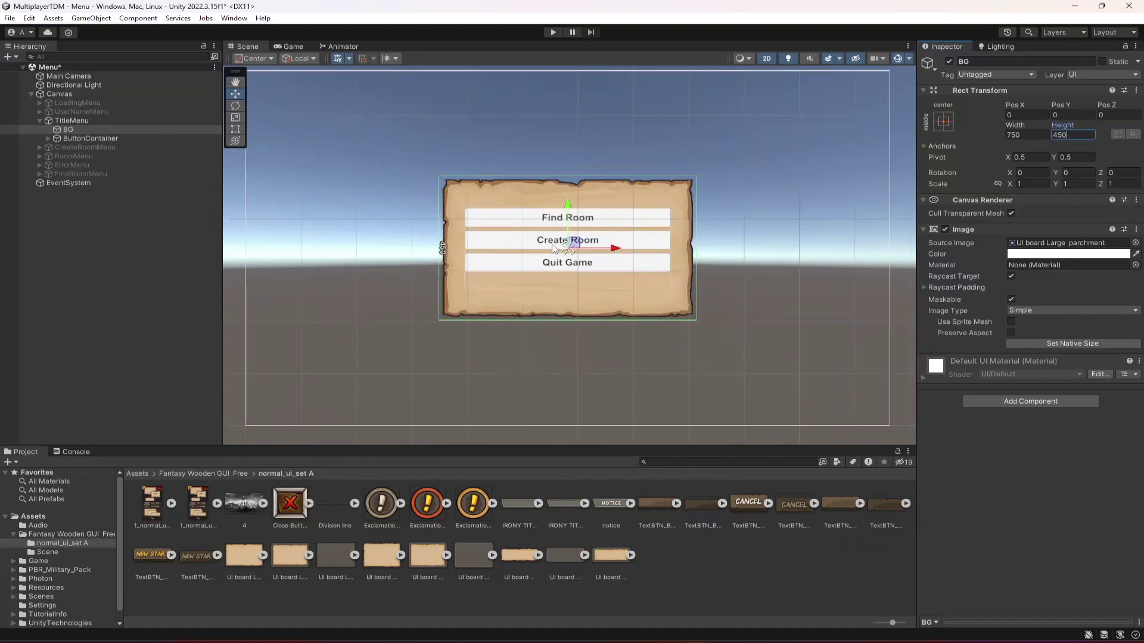
{"action": "left_click", "coordinate": [49, 138]}
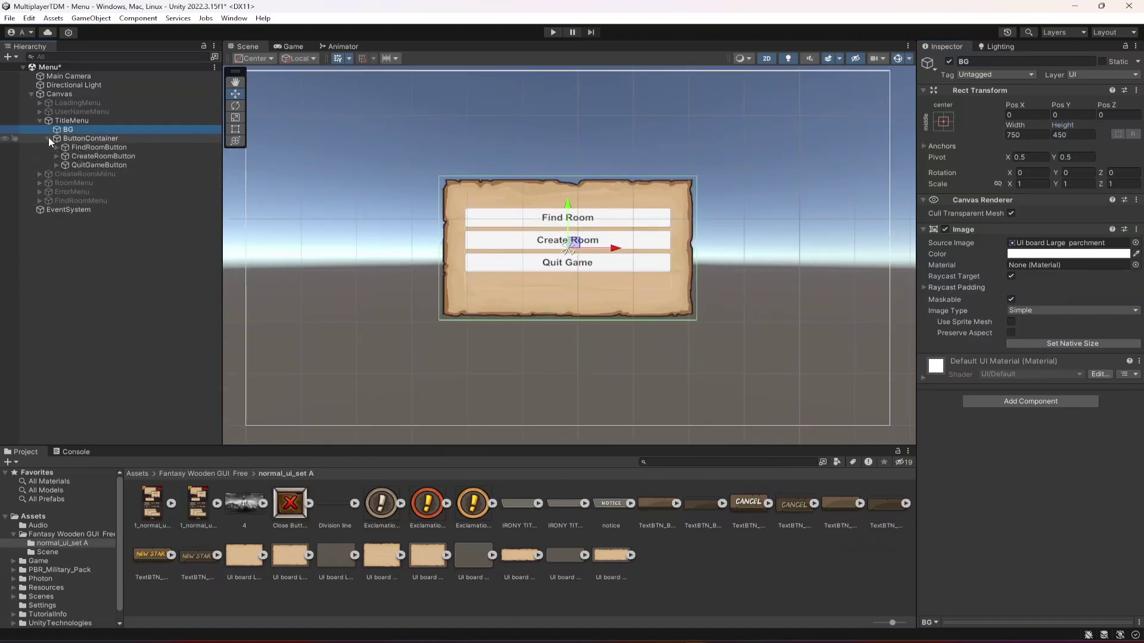
{"action": "left_click", "coordinate": [288, 47]}
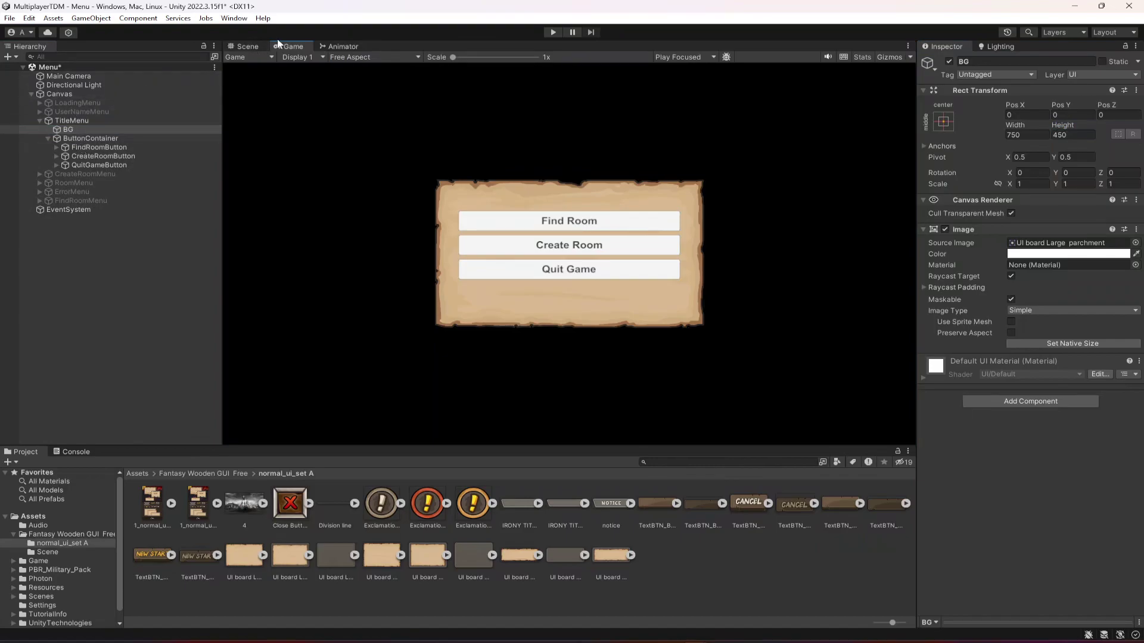
Give the Find Room, Create Room and Quit Game buttons the TextBTN_Medium wooden sprite.
{"action": "key", "text": "ctrl+1"}
{"action": "left_click", "coordinate": [87, 138]}
{"action": "left_click", "coordinate": [90, 146]}
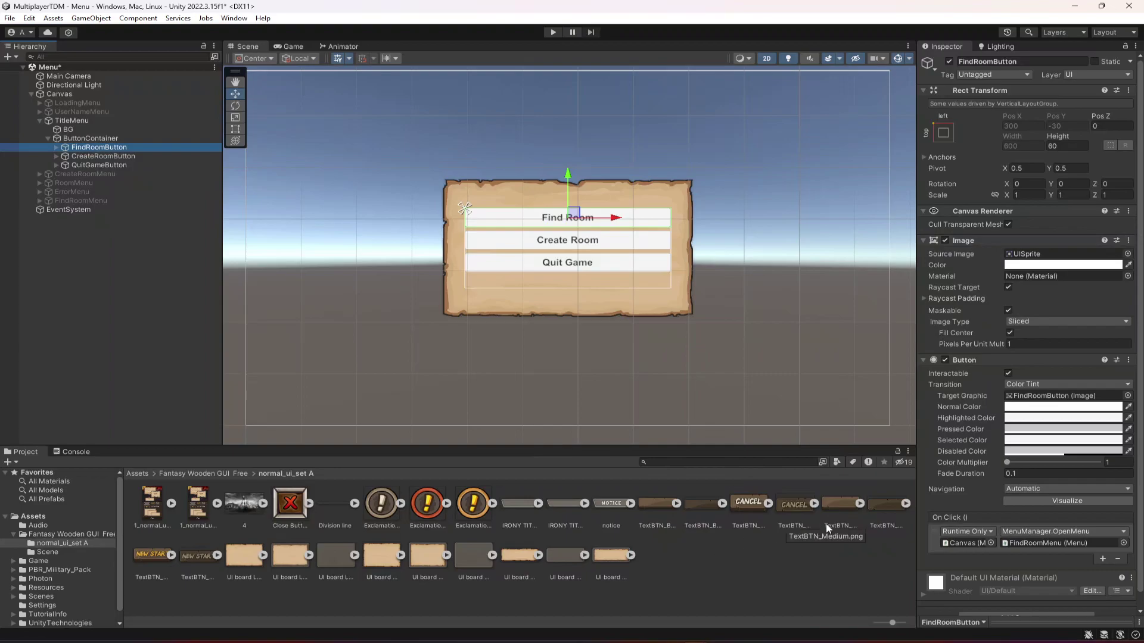
{"action": "left_click_drag", "start_coordinate": [841, 505], "coordinate": [1029, 257]}
{"action": "left_click", "coordinate": [100, 156]}
{"action": "left_click", "coordinate": [99, 165], "text": "ctrl"}
{"action": "left_click_drag", "start_coordinate": [836, 505], "coordinate": [1025, 262]}
Select the three buttons' Text (Legacy) labels and make them white.
{"action": "left_click", "coordinate": [57, 147]}
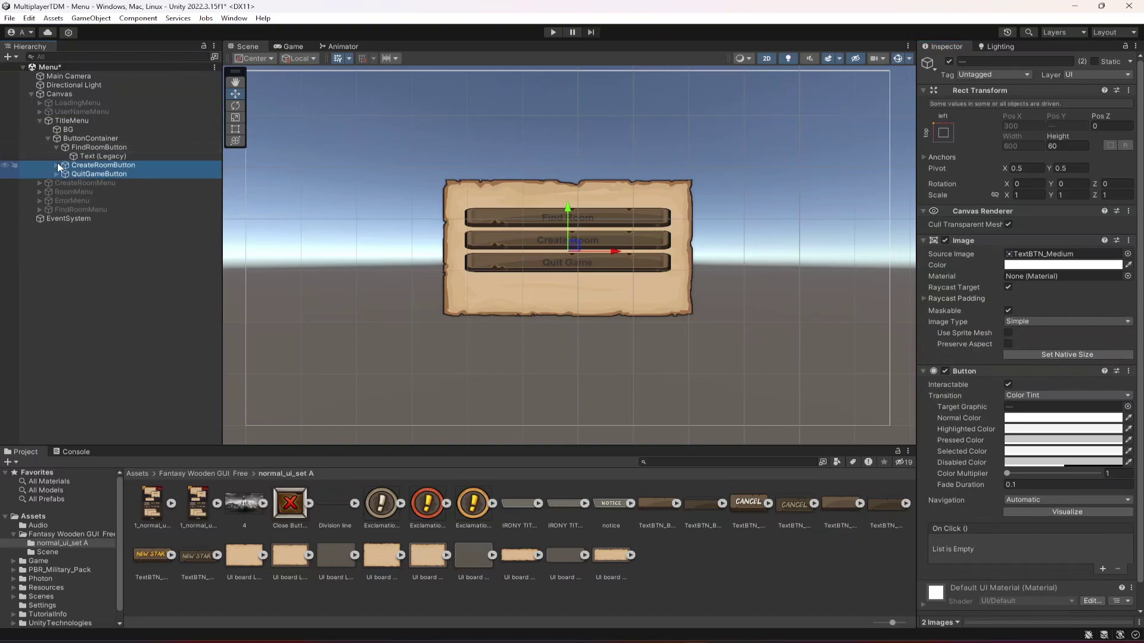
{"action": "left_click", "coordinate": [56, 165]}
{"action": "left_click", "coordinate": [57, 183]}
{"action": "left_click", "coordinate": [94, 191]}
{"action": "left_click", "coordinate": [95, 174], "text": "ctrl"}
{"action": "left_click", "coordinate": [95, 156], "text": "ctrl"}
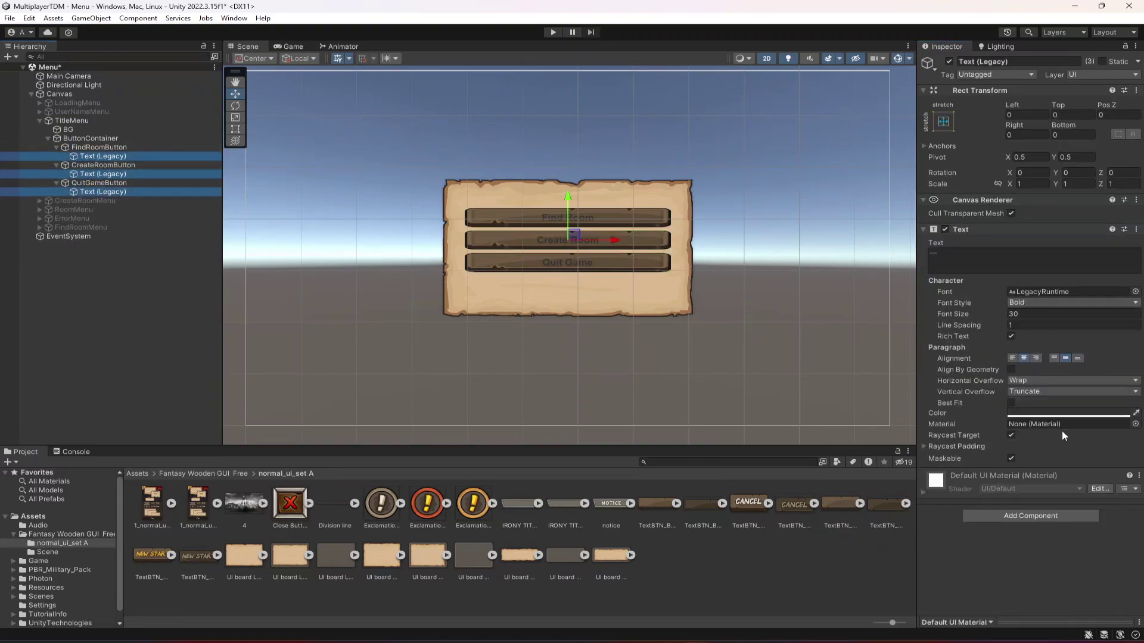
{"action": "left_click", "coordinate": [1063, 413]}
{"action": "left_click", "coordinate": [1040, 430]}
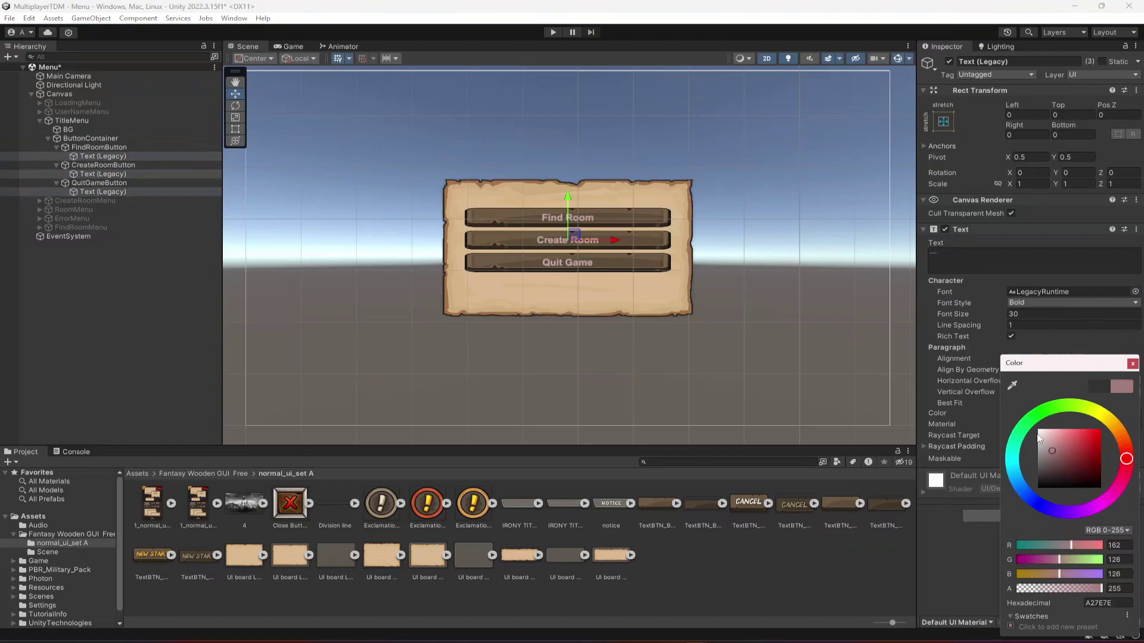
Set the button labels to Orbitron Black in Normal style, save, and preview in Game view.
{"action": "left_click", "coordinate": [1132, 363]}
{"action": "left_click", "coordinate": [1135, 291]}
{"action": "double_click", "coordinate": [1041, 386]}
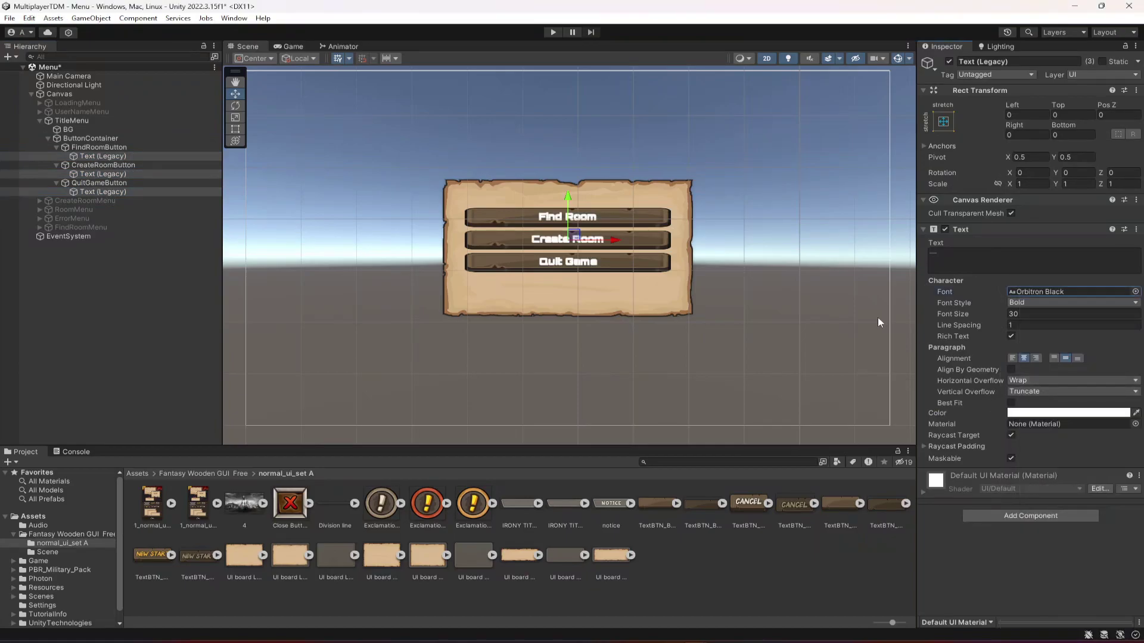
{"action": "left_click", "coordinate": [1039, 302]}
{"action": "left_click", "coordinate": [1033, 315]}
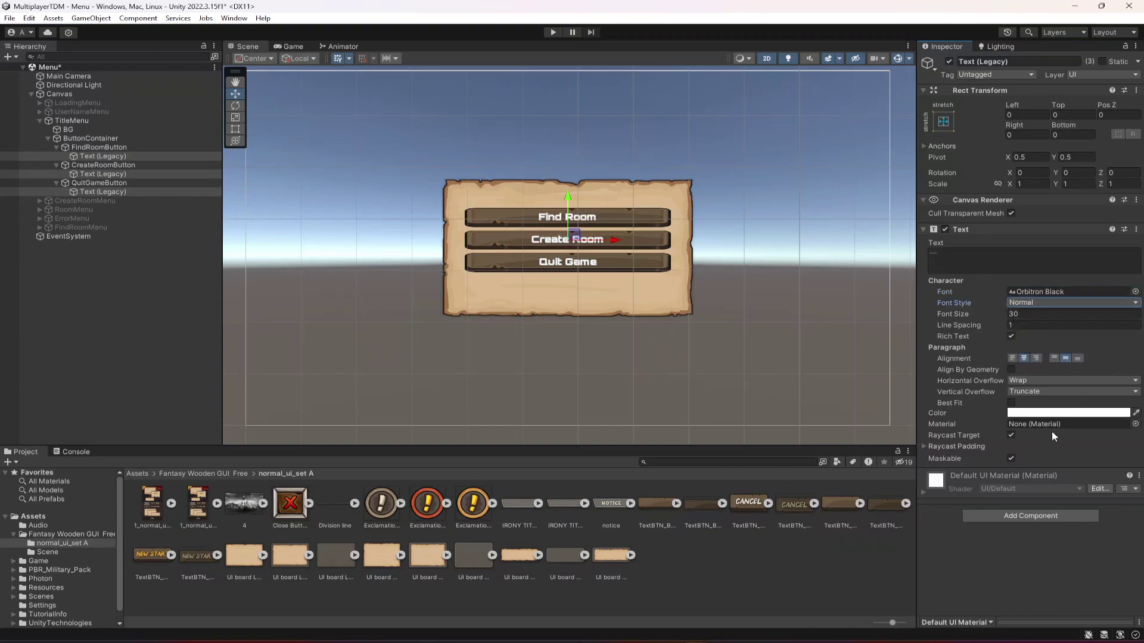
{"action": "key", "text": "ctrl+s"}
{"action": "left_click", "coordinate": [290, 46]}
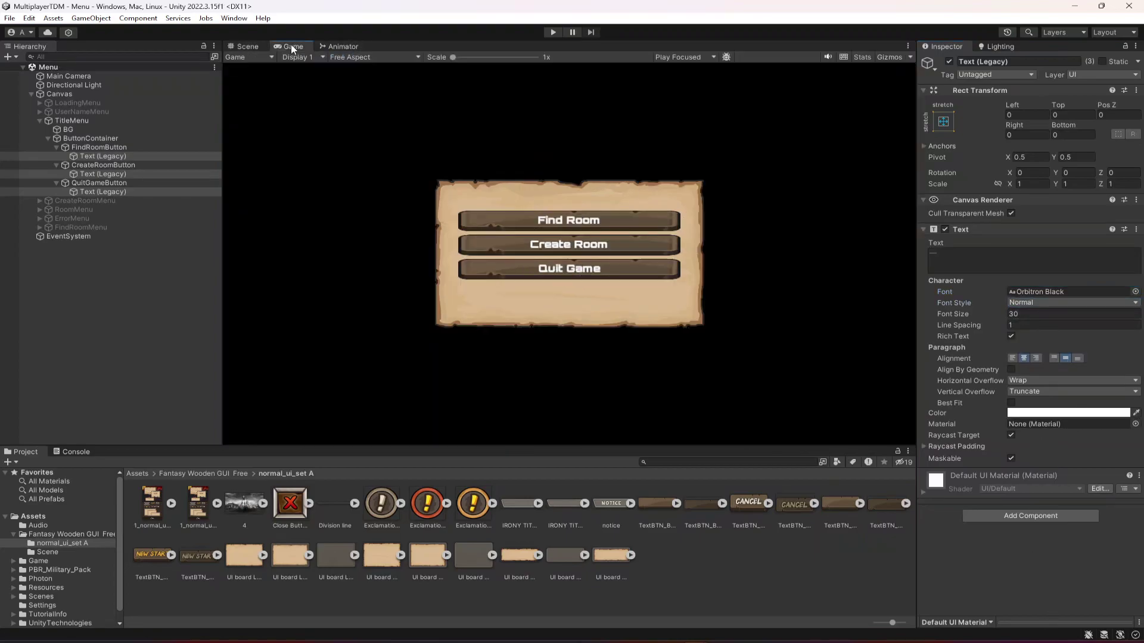
Collapse the button children and try lowering ButtonContainer, then undo the move.
{"action": "left_click", "coordinate": [243, 45]}
{"action": "left_click", "coordinate": [57, 147]}
{"action": "left_click", "coordinate": [57, 156]}
{"action": "left_click", "coordinate": [57, 165]}
{"action": "left_click", "coordinate": [46, 136]}
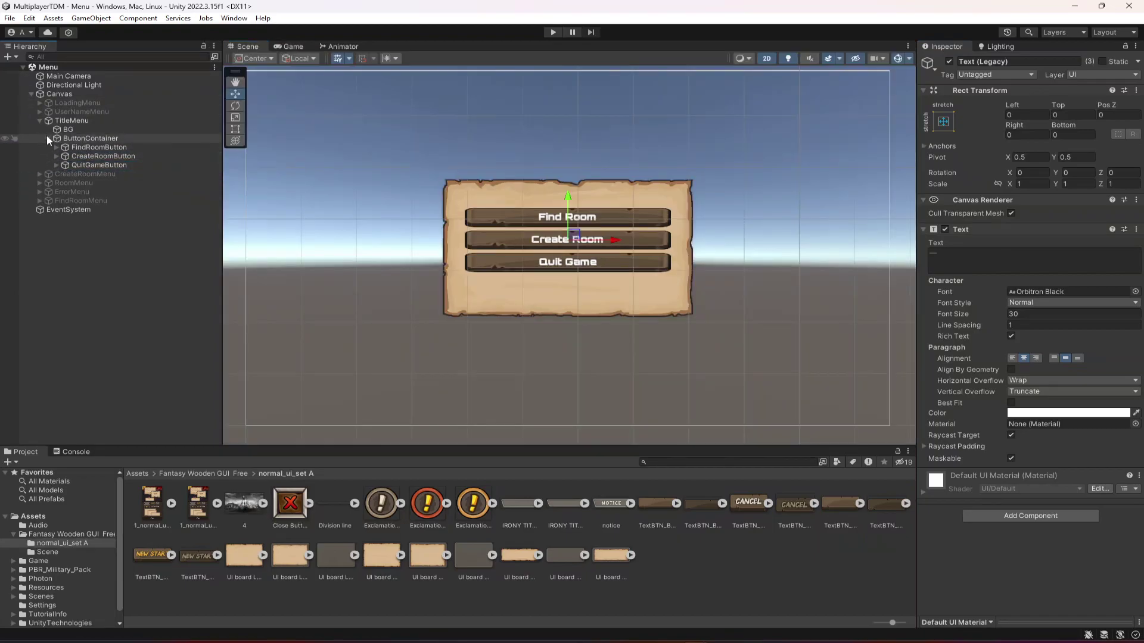
{"action": "left_click", "coordinate": [49, 138]}
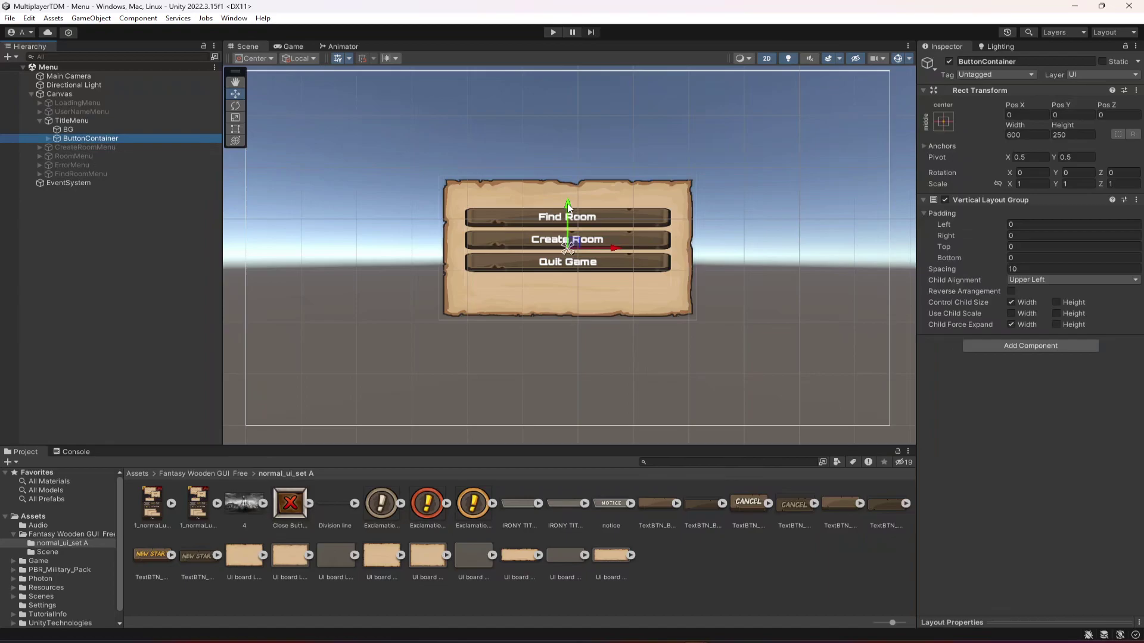
{"action": "left_click_drag", "start_coordinate": [568, 207], "coordinate": [563, 213]}
{"action": "left_click", "coordinate": [943, 122]}
{"action": "key", "text": "ctrl+z"}
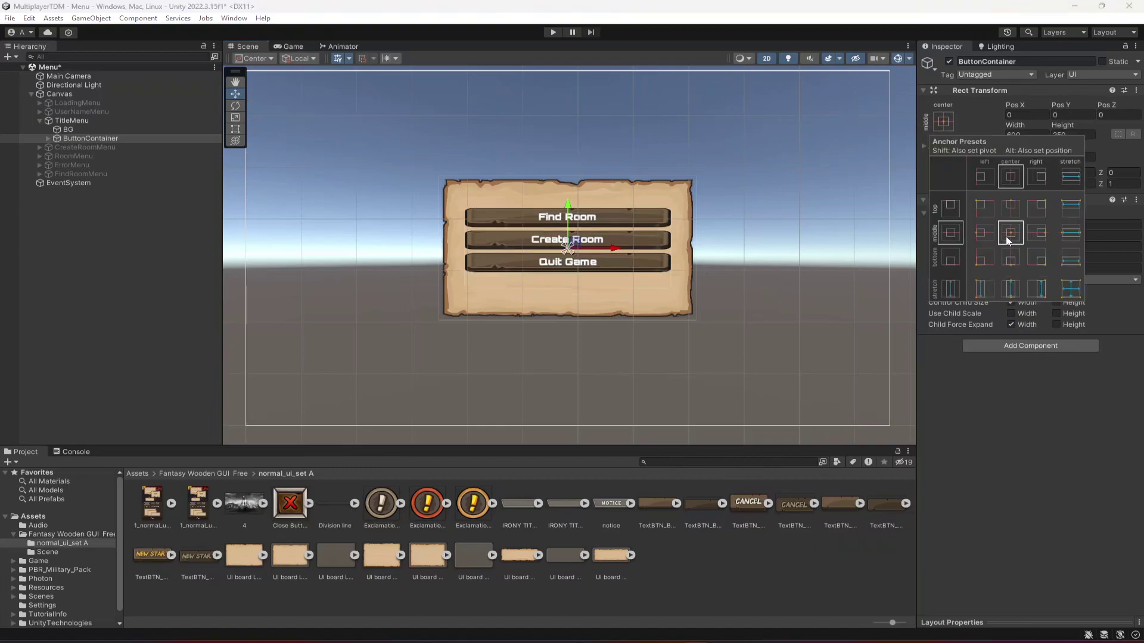
Check BG's anchor presets and compare the menu in the scene and Game views.
{"action": "left_click", "coordinate": [79, 129]}
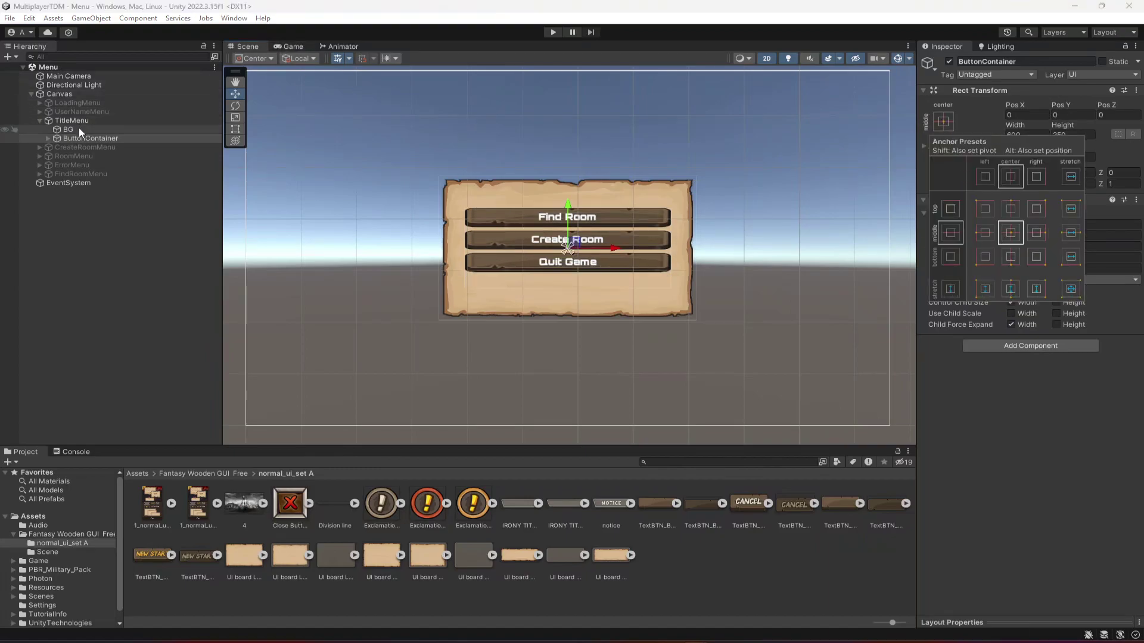
{"action": "left_click", "coordinate": [934, 126]}
{"action": "key", "text": "shift+alt"}
{"action": "left_click", "coordinate": [300, 49]}
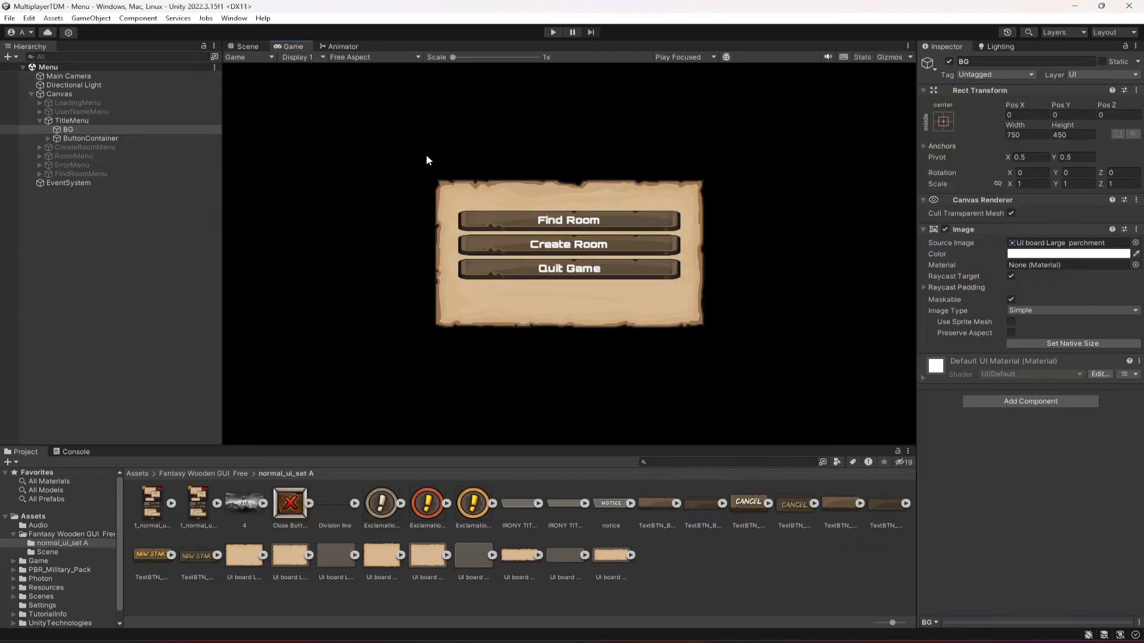
{"action": "left_click", "coordinate": [246, 46]}
{"action": "left_click", "coordinate": [293, 47]}
Set the Find Room button's height to 60.
{"action": "left_click", "coordinate": [45, 138]}
{"action": "left_click", "coordinate": [84, 147]}
{"action": "left_click", "coordinate": [1066, 146]}
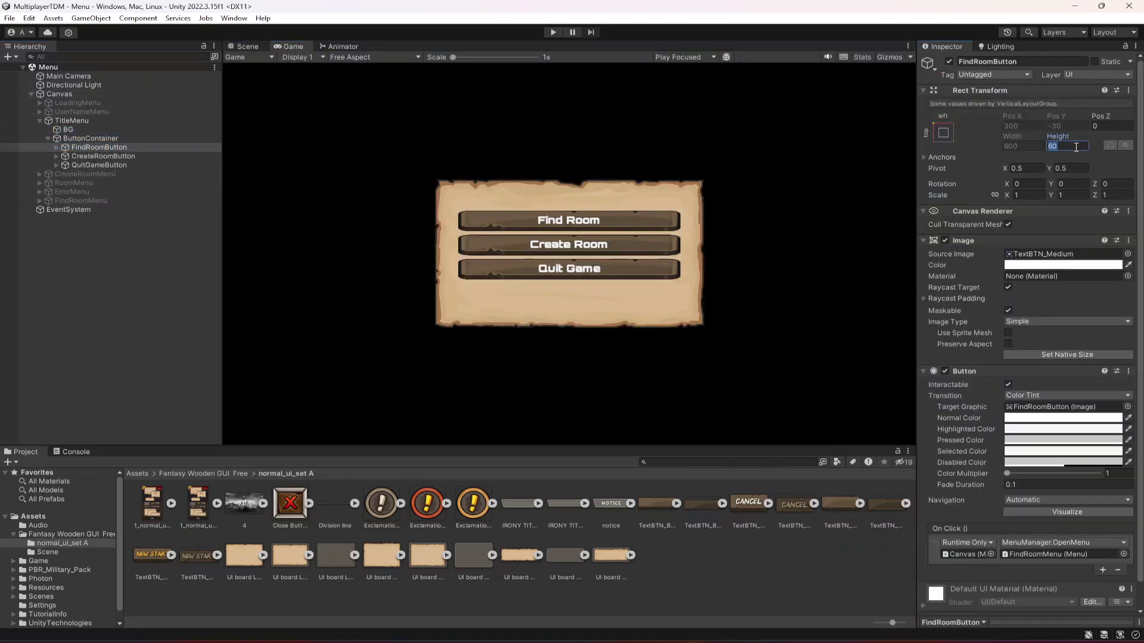
{"action": "type", "text": "70"}
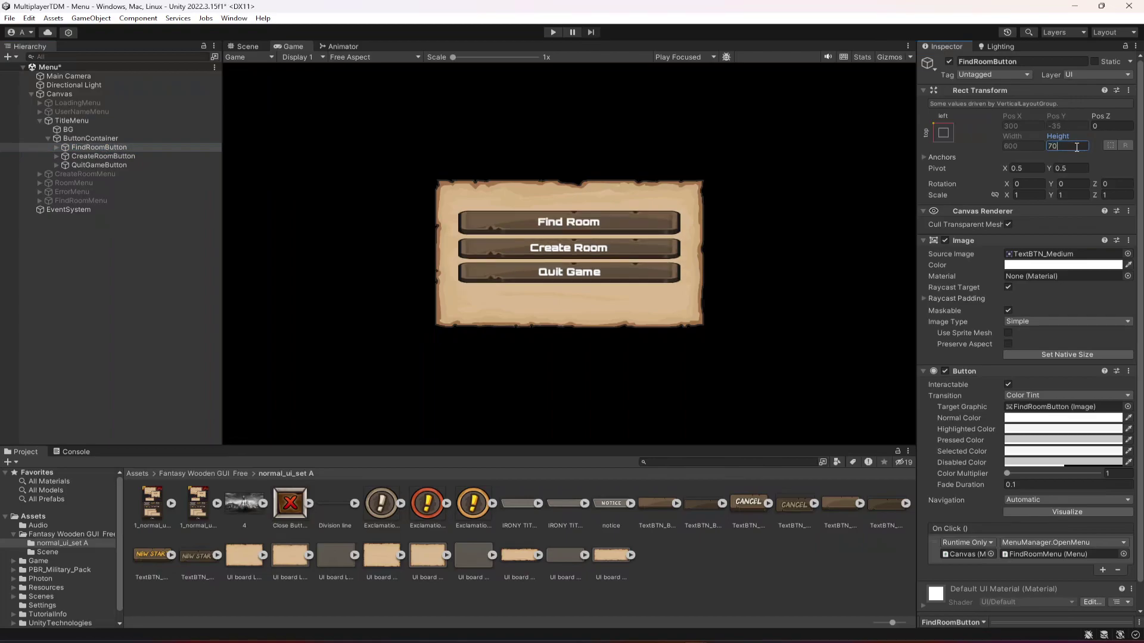
{"action": "key", "text": "BackSpace"}
{"action": "key", "text": "BackSpace"}
{"action": "type", "text": "60"}
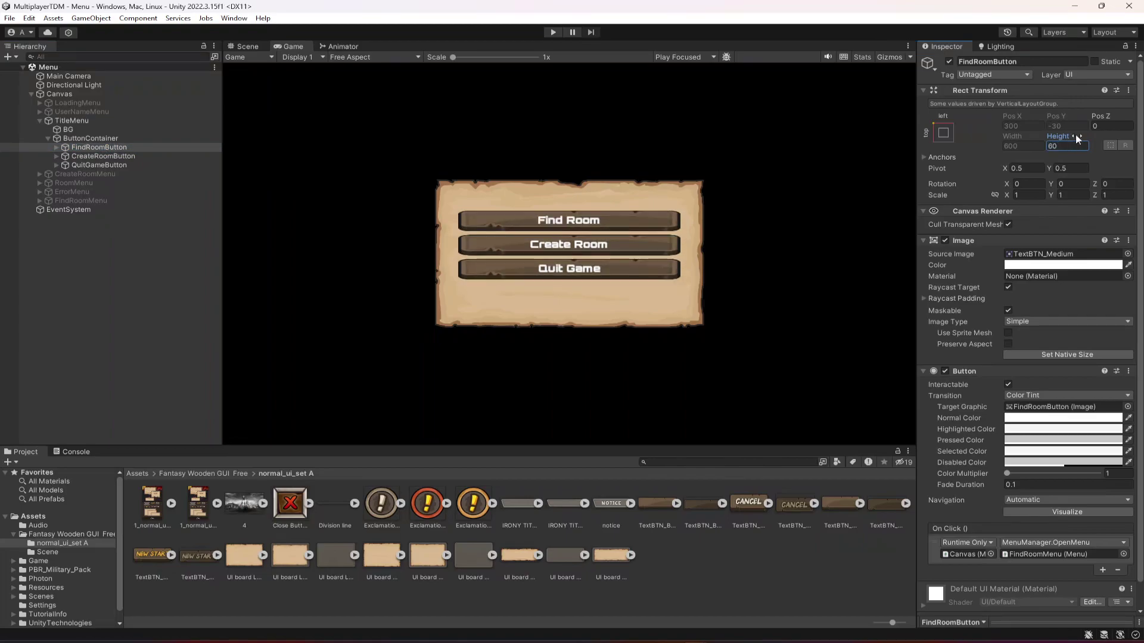
{"action": "left_click", "coordinate": [46, 291]}
Collapse TitleMenu in the Hierarchy and deactivate it to hide the title menu.
{"action": "left_click", "coordinate": [47, 139]}
{"action": "left_click", "coordinate": [39, 121]}
{"action": "left_click", "coordinate": [64, 121]}
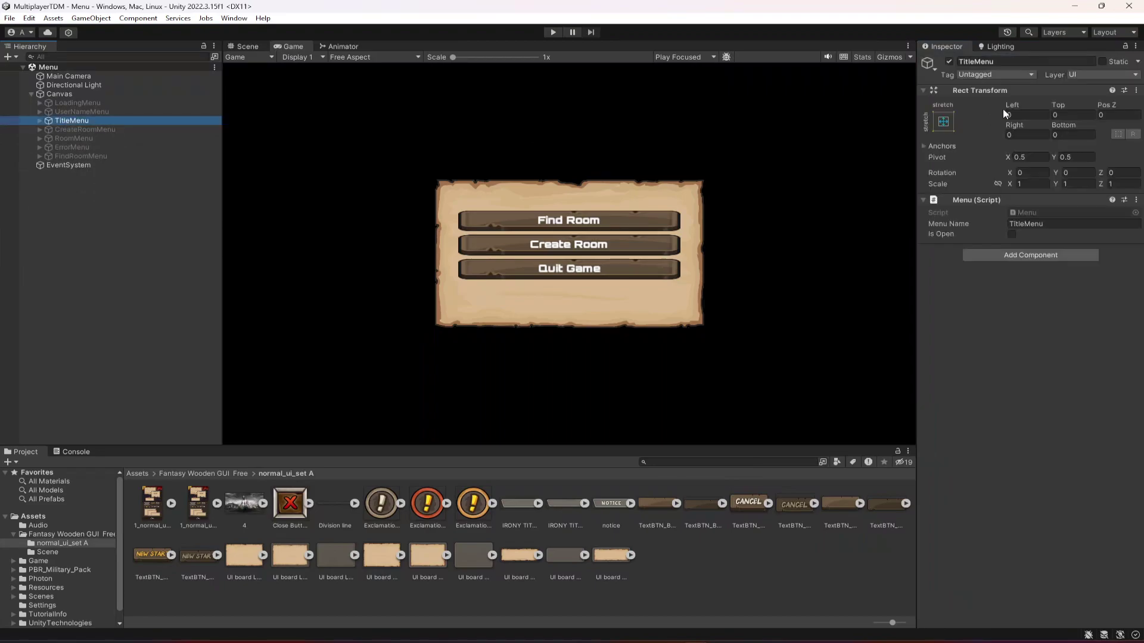
{"action": "left_click", "coordinate": [949, 61]}
Activate CreateRoomMenu, move the BG (1) parchment copy into it, rename it BG, and save.
{"action": "left_click", "coordinate": [98, 130]}
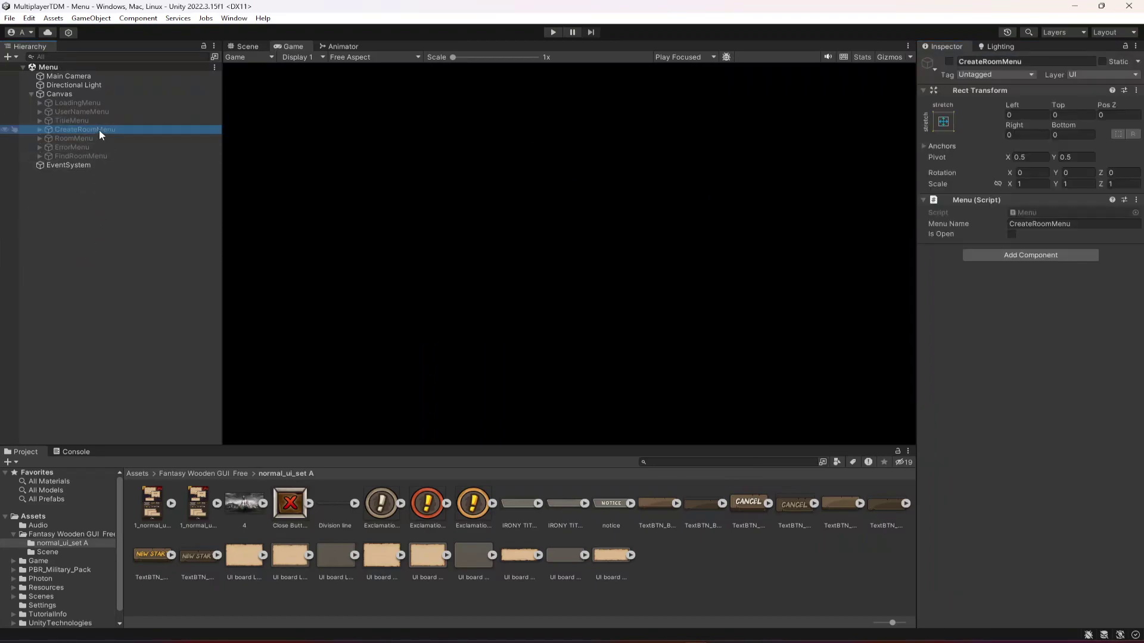
{"action": "left_click", "coordinate": [949, 61]}
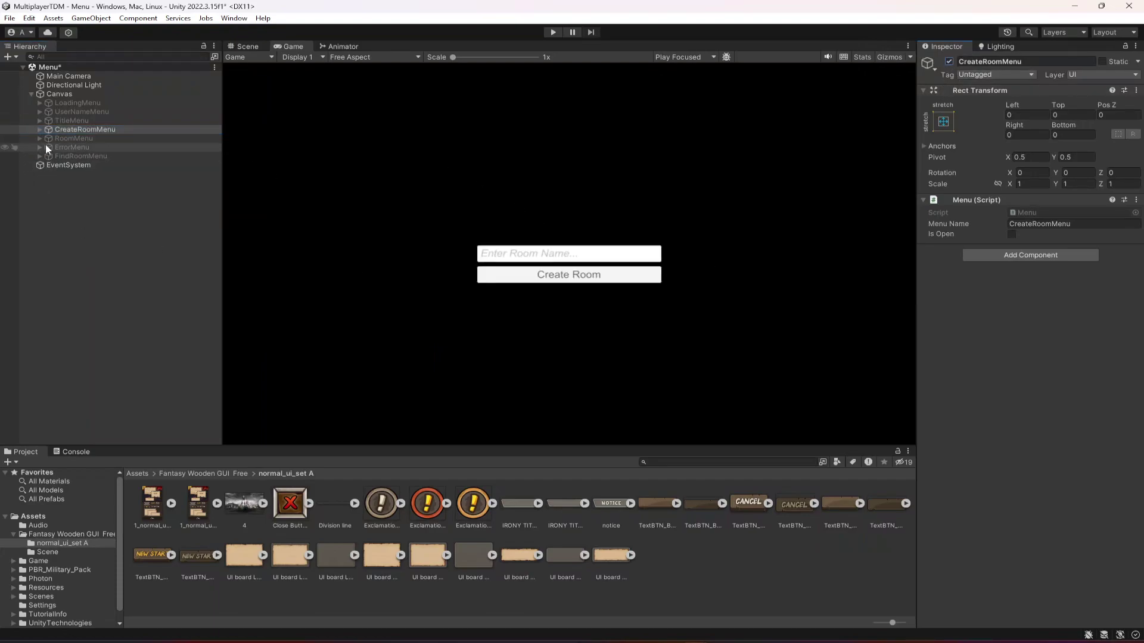
{"action": "left_click", "coordinate": [40, 129]}
{"action": "left_click", "coordinate": [39, 120]}
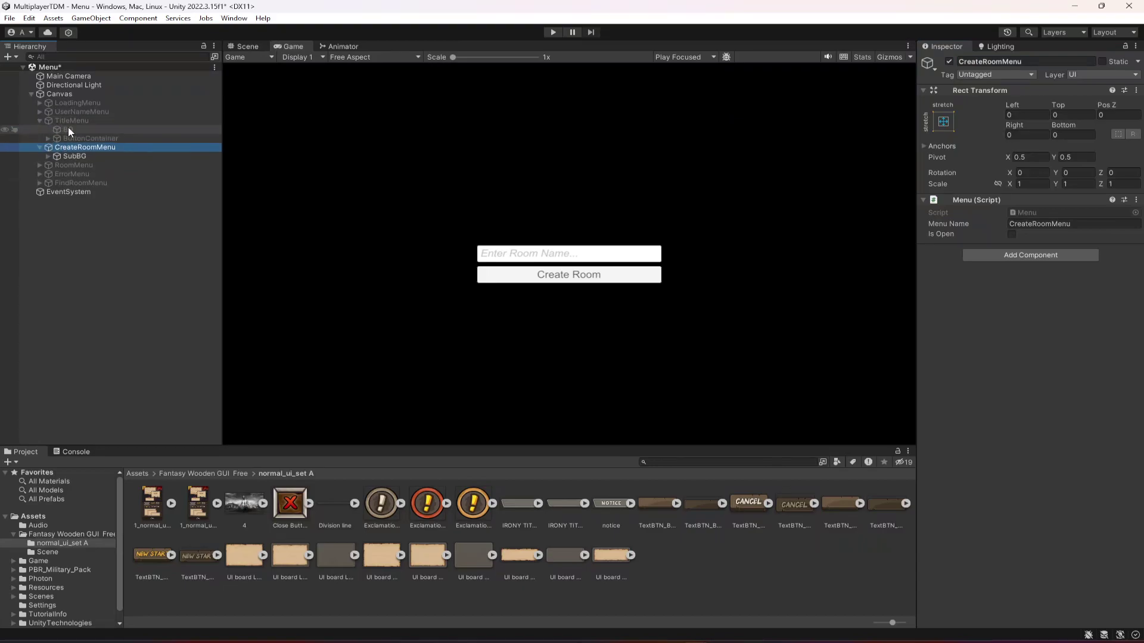
{"action": "left_click", "coordinate": [68, 130]}
{"action": "left_click", "coordinate": [83, 138]}
{"action": "mouse_move", "coordinate": [83, 138]}
{"action": "left_mouse_down"}
{"action": "mouse_move", "coordinate": [94, 152]}
{"action": "mouse_move", "coordinate": [77, 154]}
{"action": "left_mouse_up"}
{"action": "left_click", "coordinate": [1004, 60]}
{"action": "type", "text": "B"}
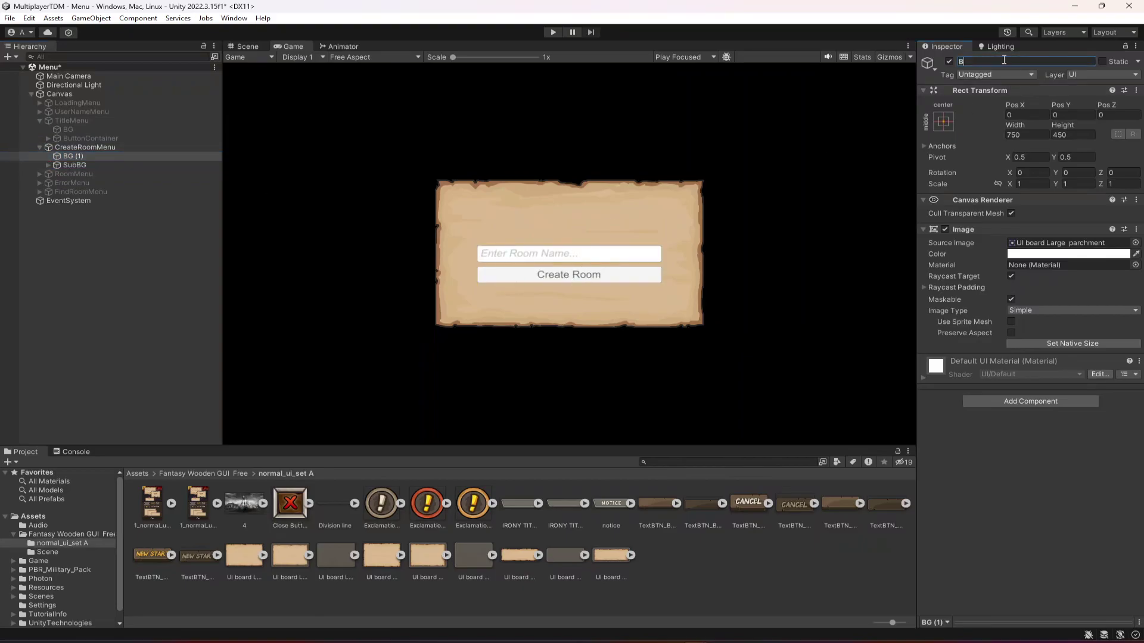
{"action": "type", "text": "G"}
{"action": "key", "text": "Return"}
{"action": "key", "text": "ctrl+s"}
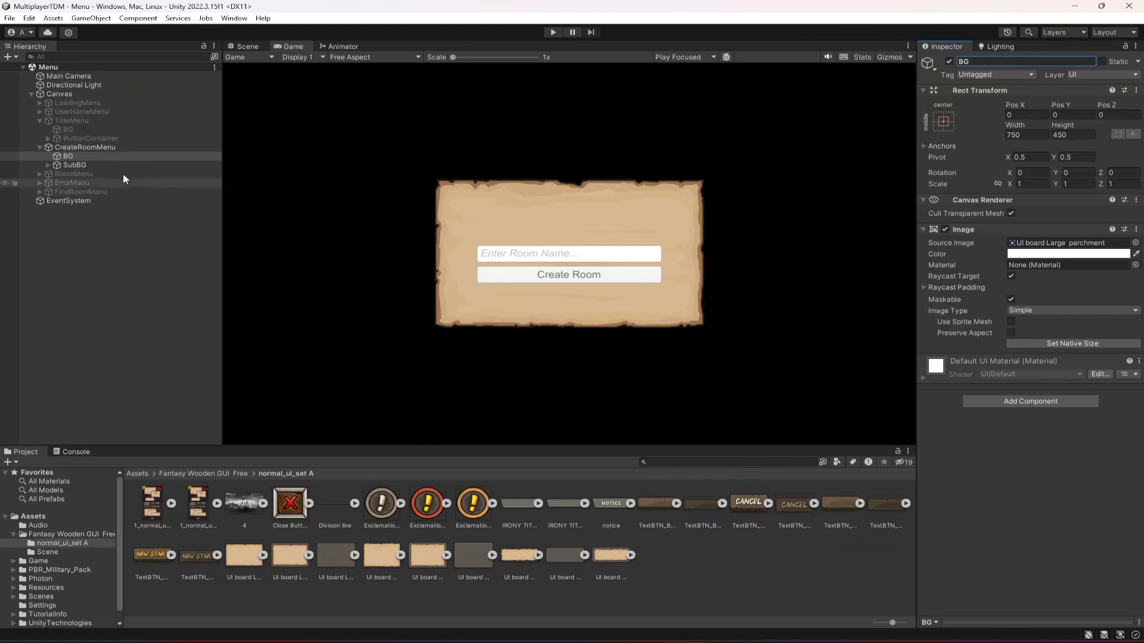
Inspect the anchor presets of SubBG and the BG panel in the create room menu.
{"action": "left_click", "coordinate": [48, 165]}
{"action": "left_click", "coordinate": [89, 174]}
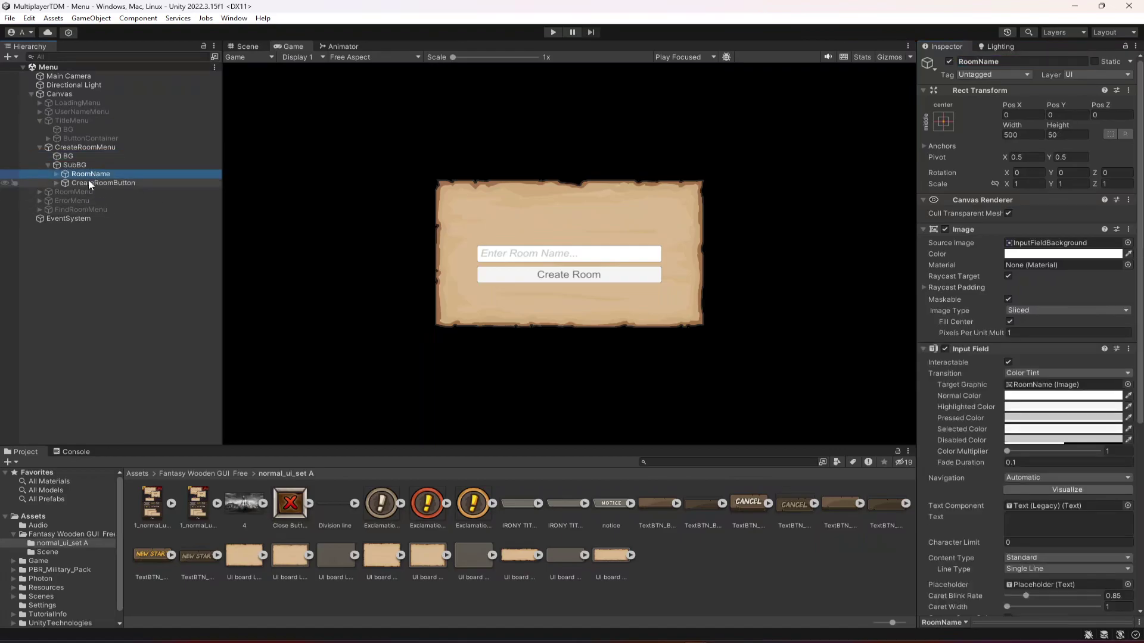
{"action": "left_click", "coordinate": [55, 167]}
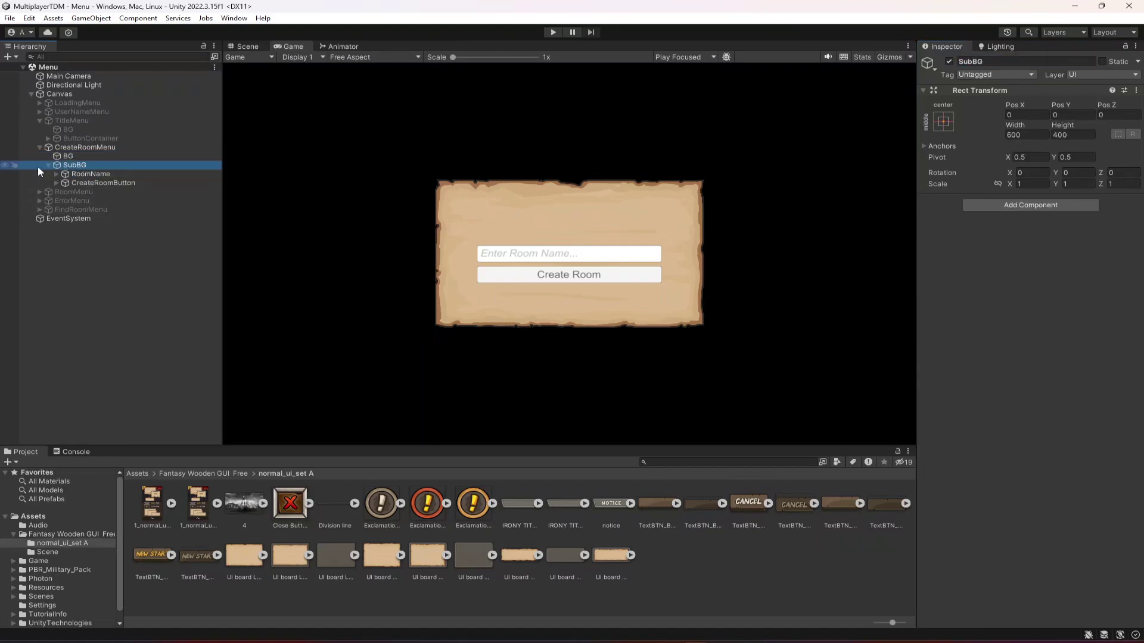
{"action": "left_click", "coordinate": [49, 166]}
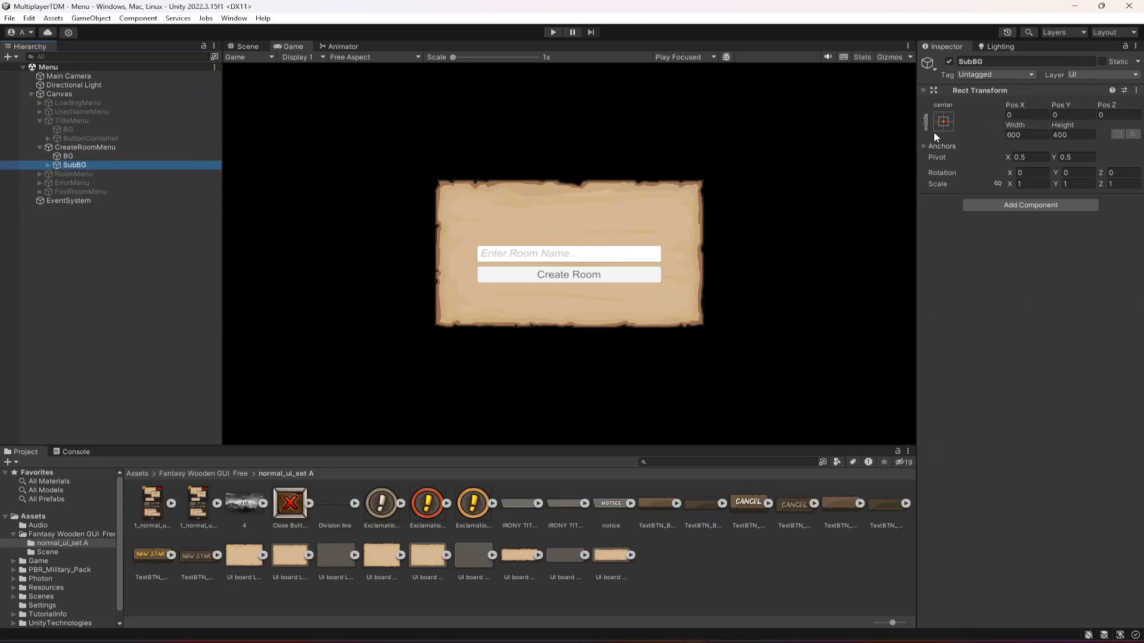
{"action": "left_click", "coordinate": [943, 122]}
{"action": "left_click", "coordinate": [74, 156]}
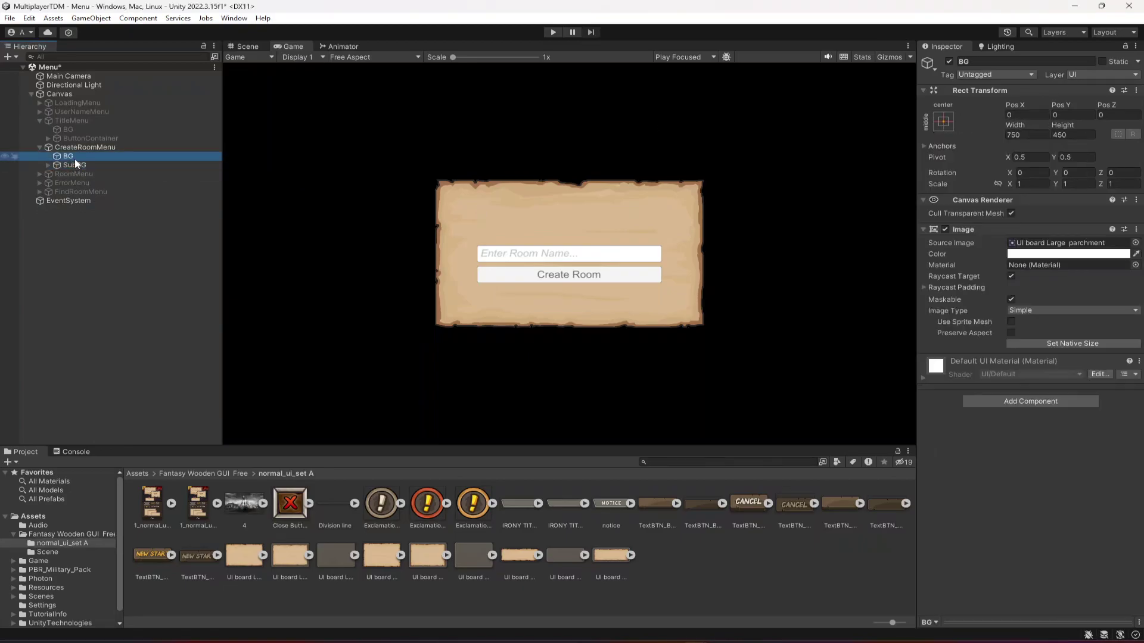
{"action": "left_click", "coordinate": [943, 125]}
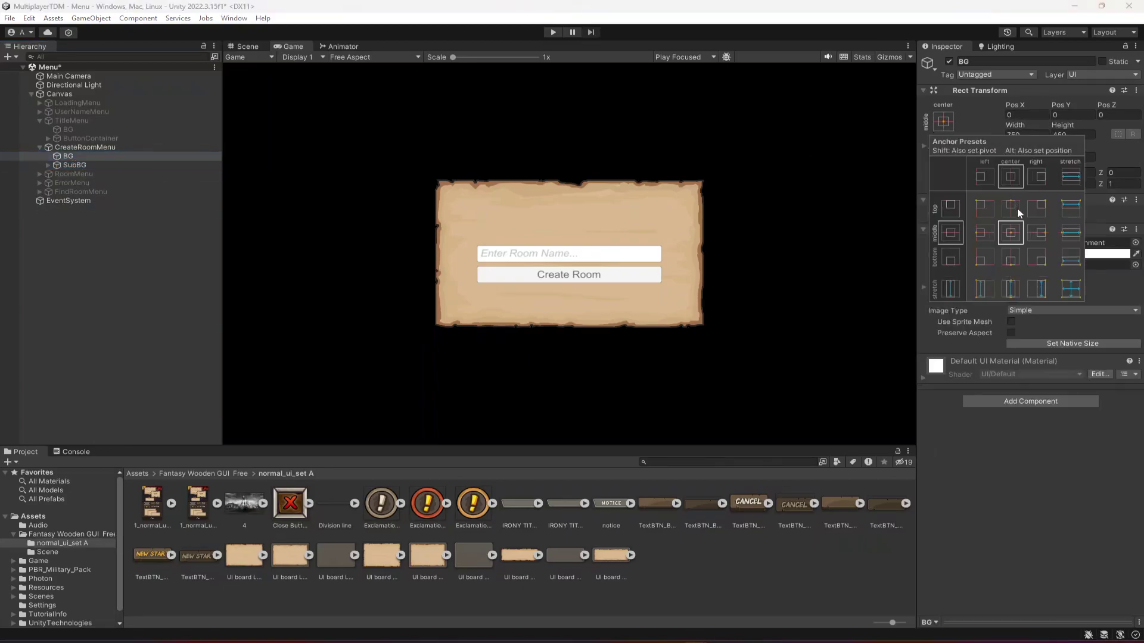
{"action": "left_click", "coordinate": [70, 165]}
Raise SubBG's room-name field and button group to Y 31 and save the scene.
{"action": "left_click", "coordinate": [244, 47]}
{"action": "left_click_drag", "start_coordinate": [567, 203], "coordinate": [574, 193]}
{"action": "key", "text": "ctrl+s"}
{"action": "left_click", "coordinate": [292, 48]}
{"action": "left_click", "coordinate": [46, 165]}
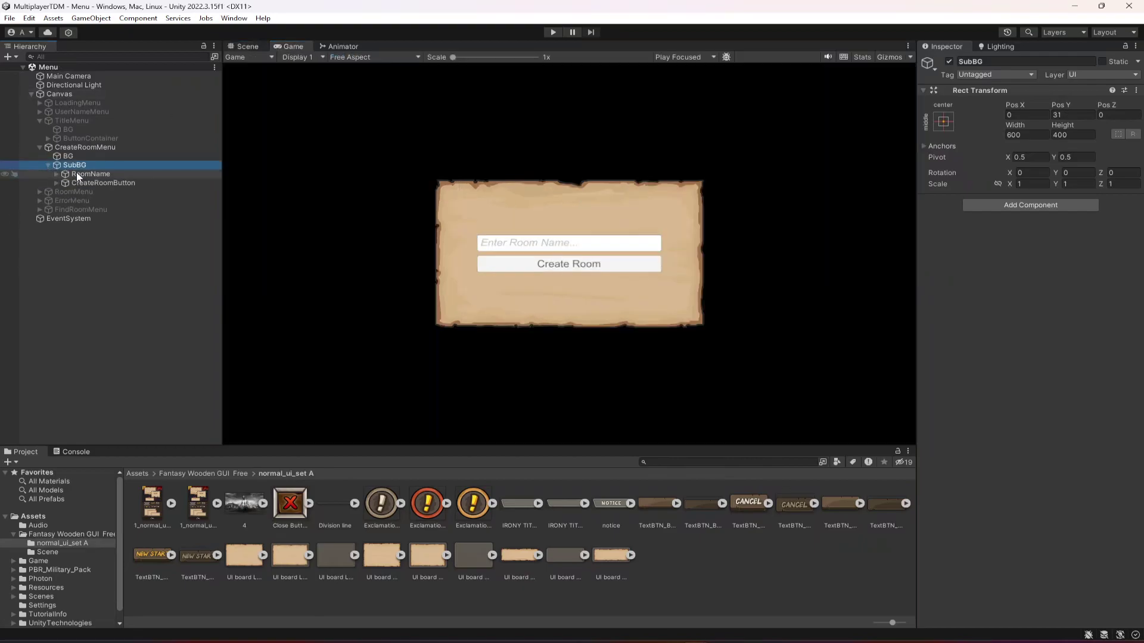
Give RoomName the TextBTN_Medium_Pressed sprite and resize it to width 600, height 100.
{"action": "left_click", "coordinate": [76, 174]}
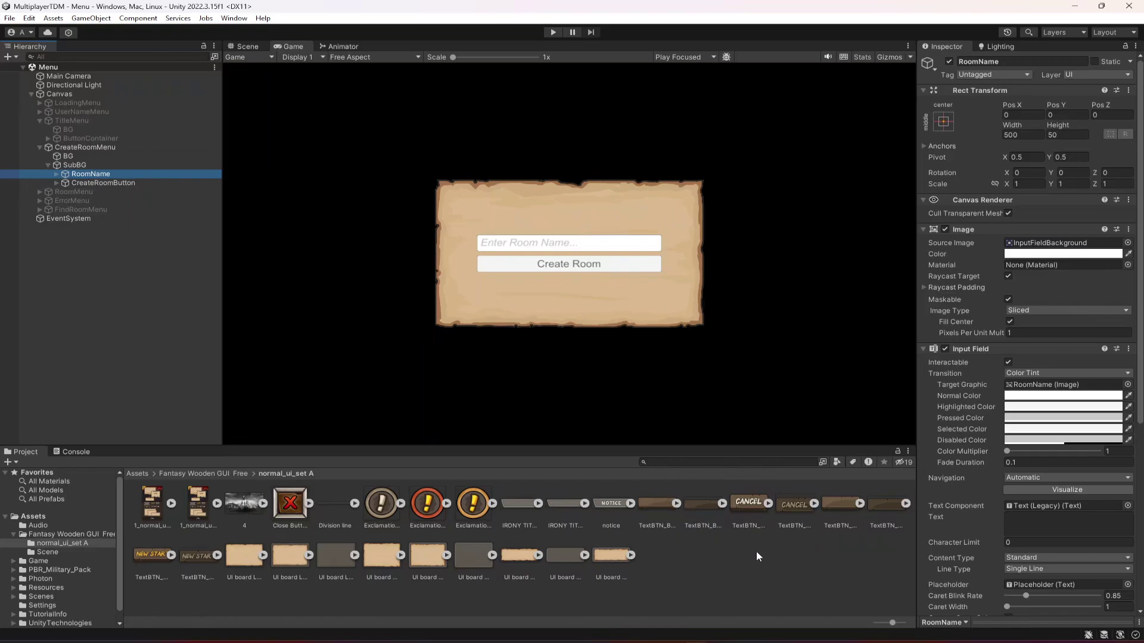
{"action": "left_click_drag", "start_coordinate": [880, 510], "coordinate": [1063, 243]}
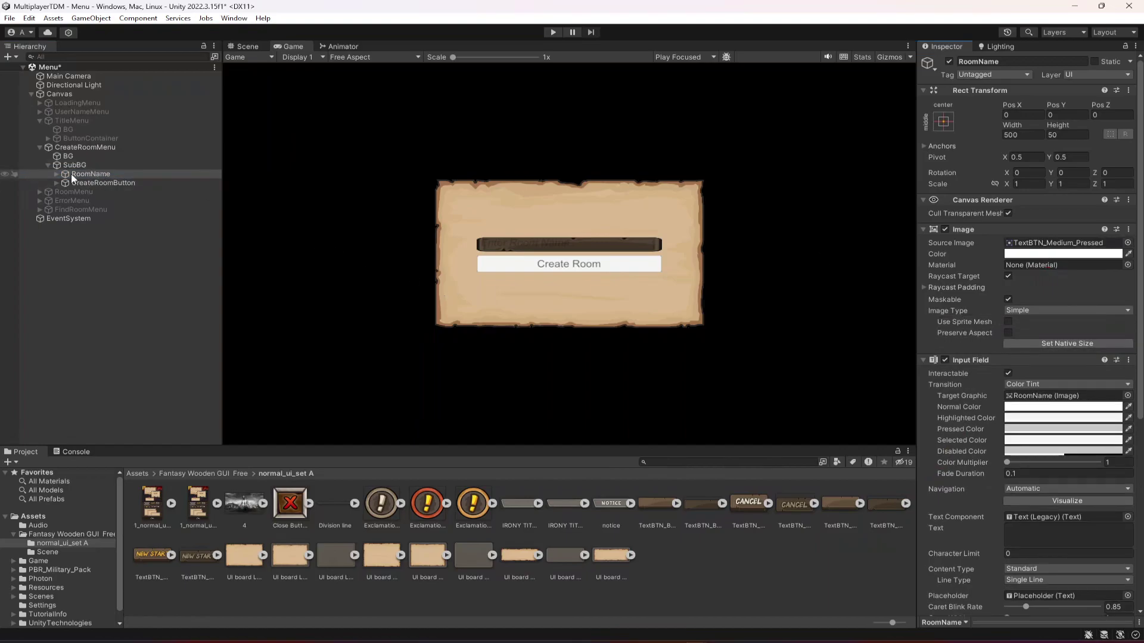
{"action": "left_click", "coordinate": [1081, 135]}
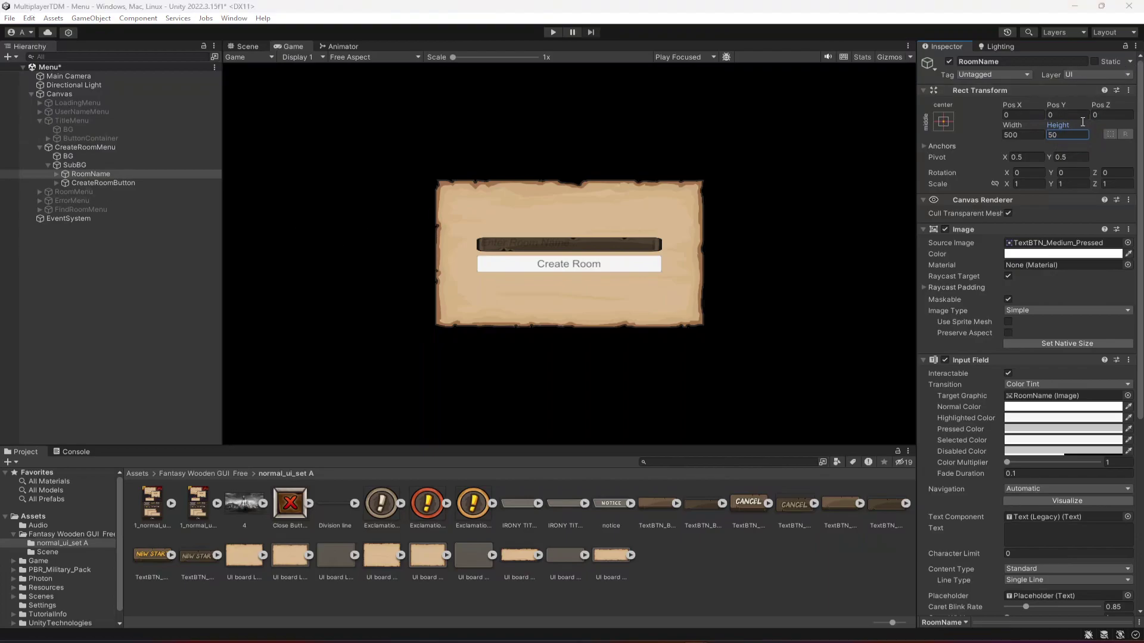
{"action": "left_click", "coordinate": [1068, 135]}
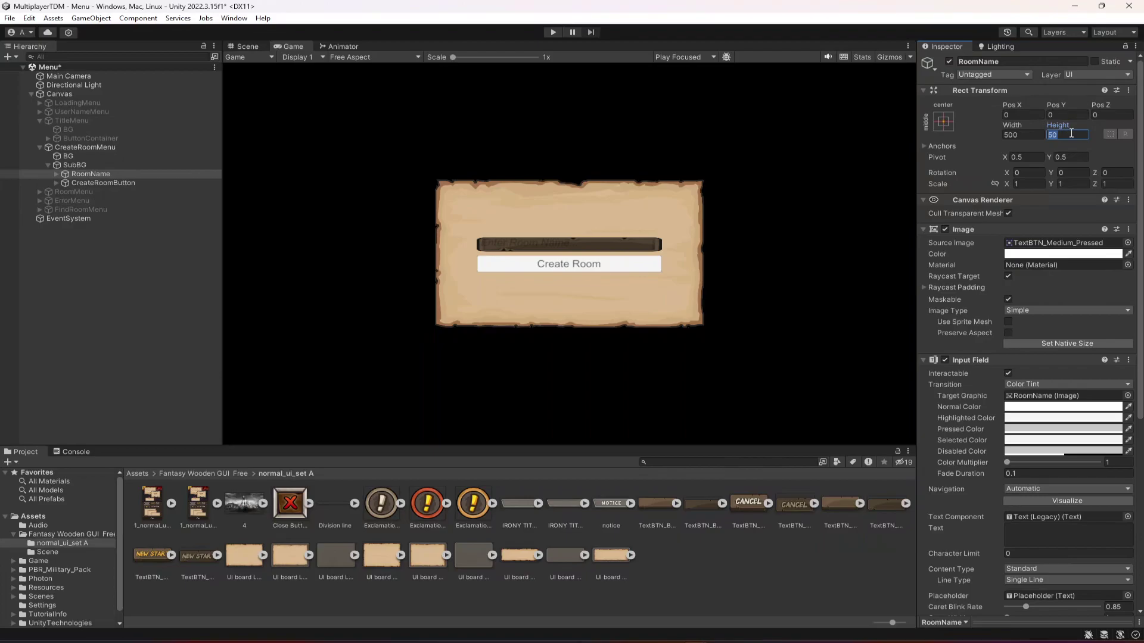
{"action": "type", "text": "100"}
{"action": "left_click", "coordinate": [1033, 136]}
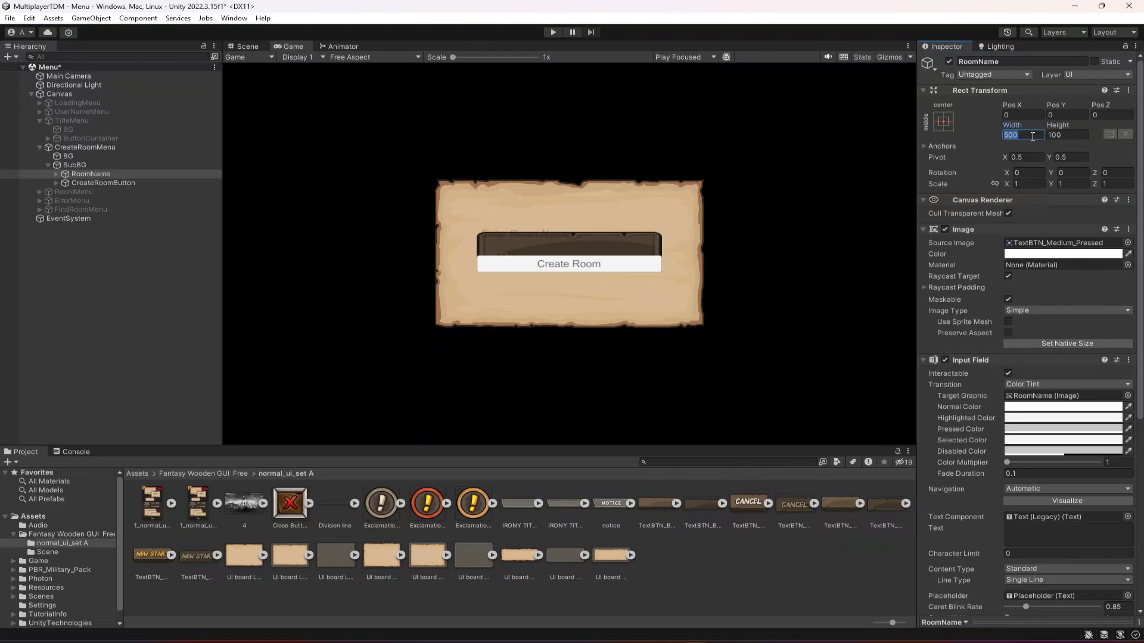
{"action": "type", "text": "600"}
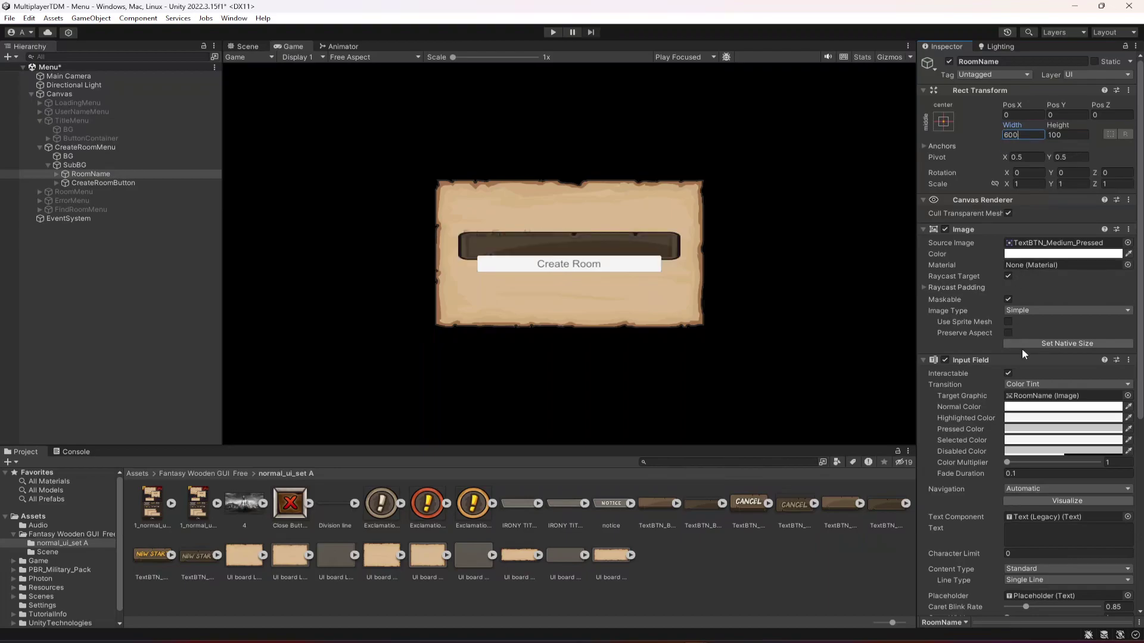
{"action": "scroll", "coordinate": [1021, 349], "scroll_direction": "down", "scroll_amount": 1}
{"action": "left_click", "coordinate": [56, 174]}
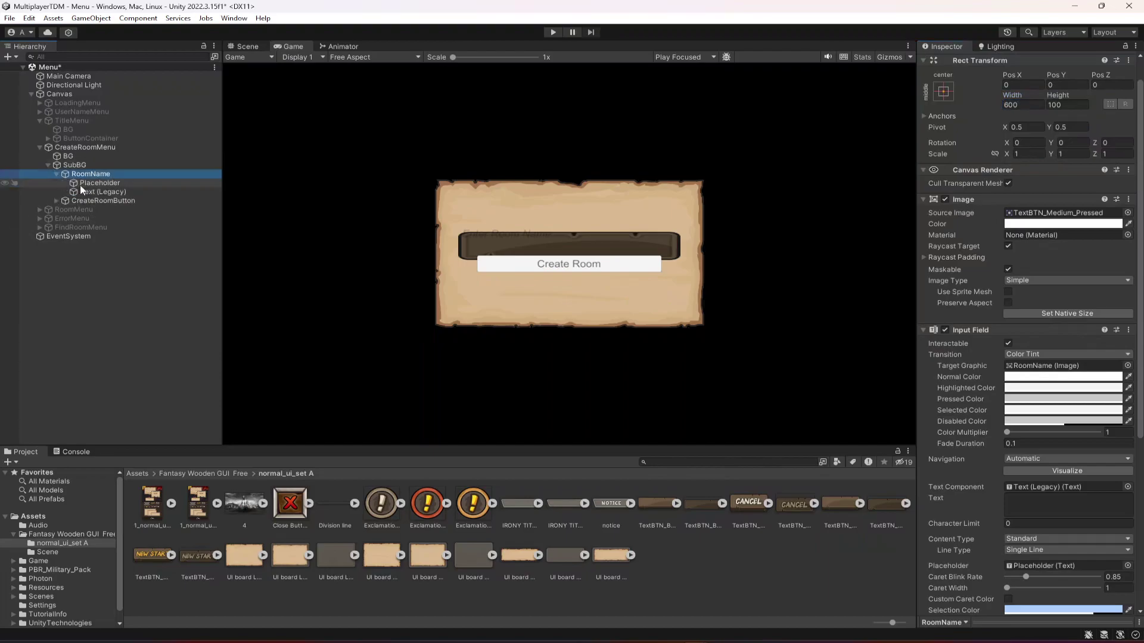
Center and middle-align the placeholder, make it half-transparent white, and set font Orbitron Black.
{"action": "left_click", "coordinate": [87, 184]}
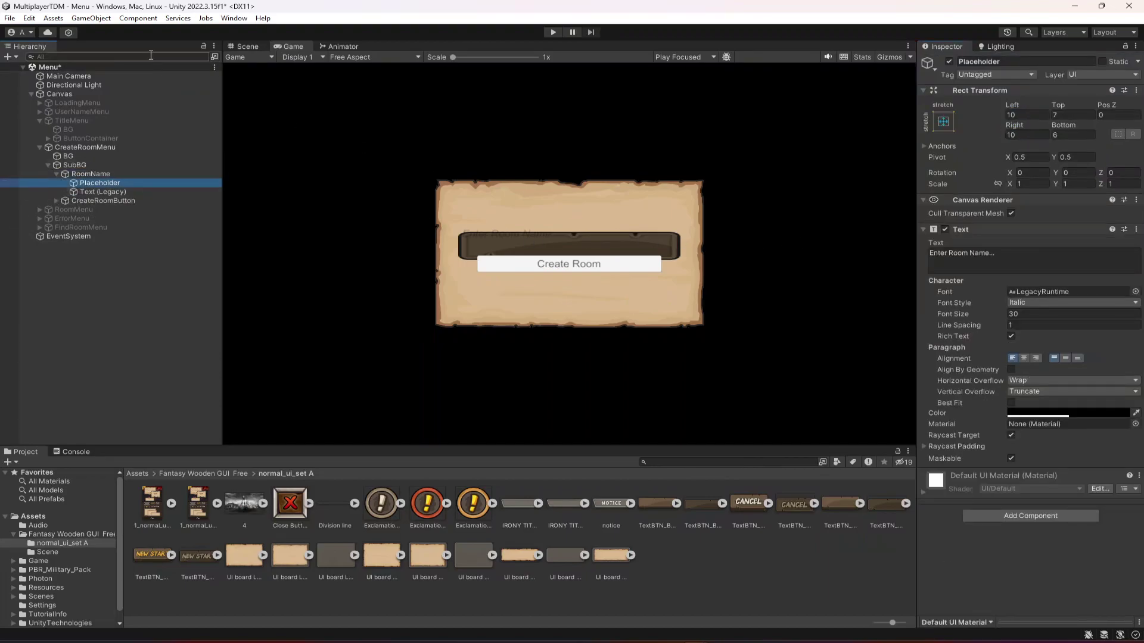
{"action": "left_click", "coordinate": [246, 47]}
{"action": "left_click_drag", "start_coordinate": [566, 193], "coordinate": [570, 199]}
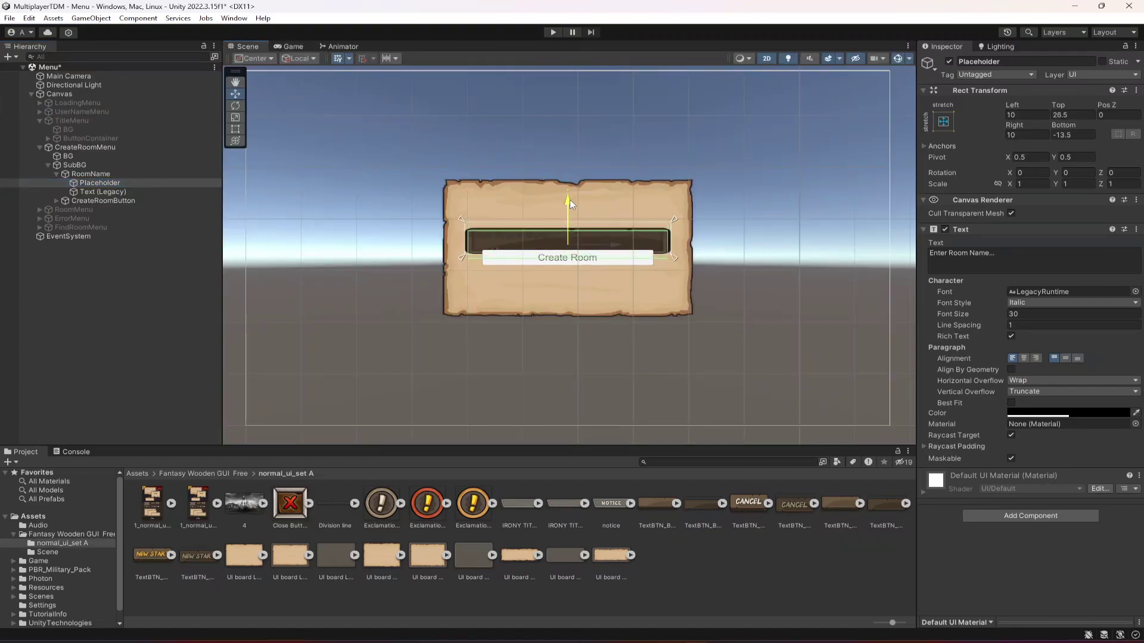
{"action": "key", "text": "ctrl+z"}
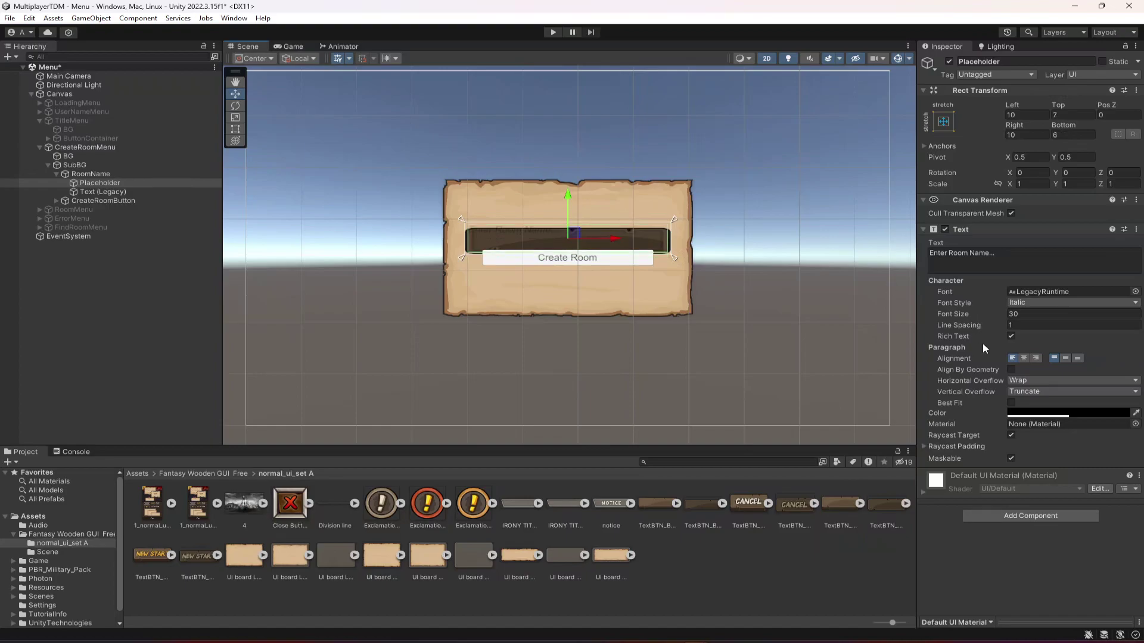
{"action": "left_click", "coordinate": [1025, 358]}
{"action": "left_click", "coordinate": [1066, 359]}
{"action": "left_click", "coordinate": [1035, 412]}
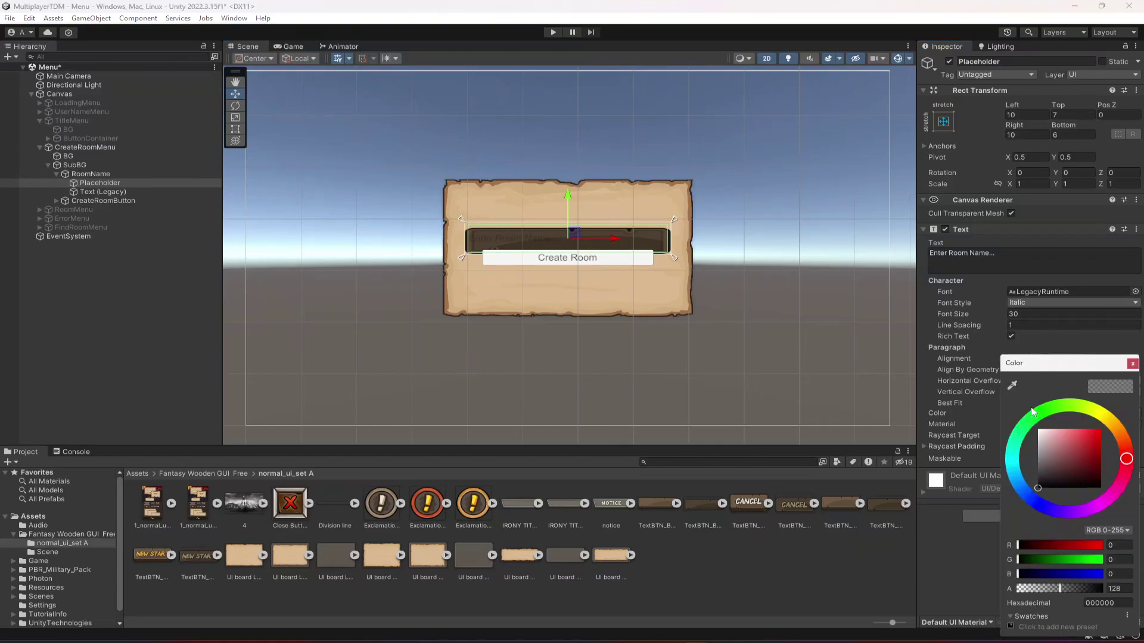
{"action": "left_click_drag", "start_coordinate": [1058, 453], "coordinate": [1034, 425]}
{"action": "left_click", "coordinate": [1132, 363]}
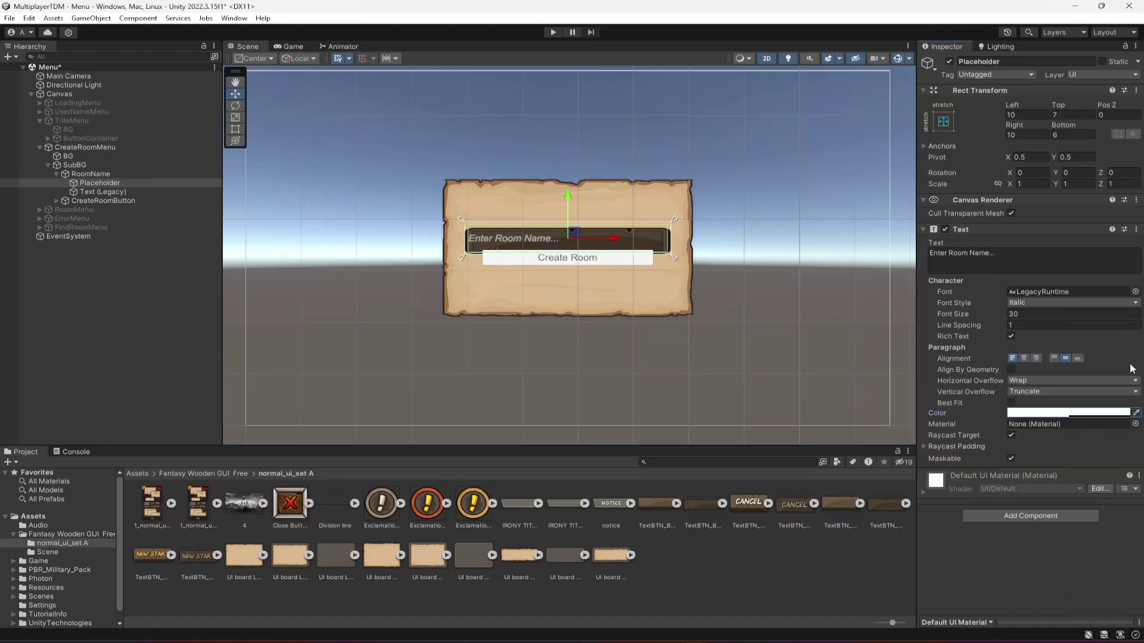
{"action": "left_click", "coordinate": [1135, 292]}
{"action": "double_click", "coordinate": [1053, 375]}
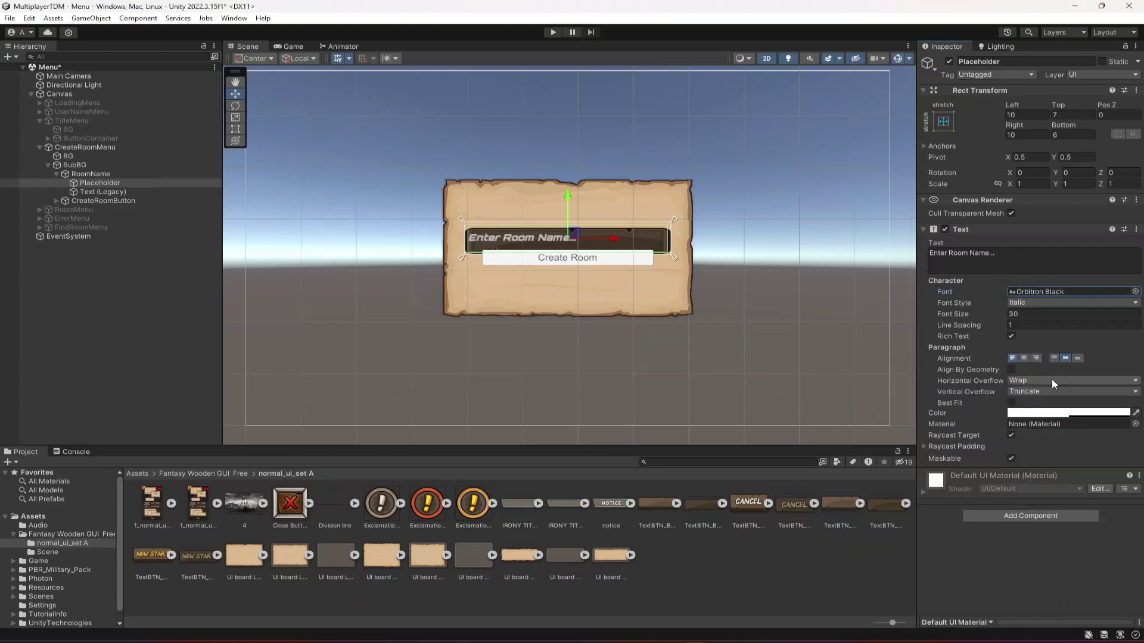
Middle-align the entered text, make it white Orbitron Black, and save the scene.
{"action": "left_click", "coordinate": [96, 192]}
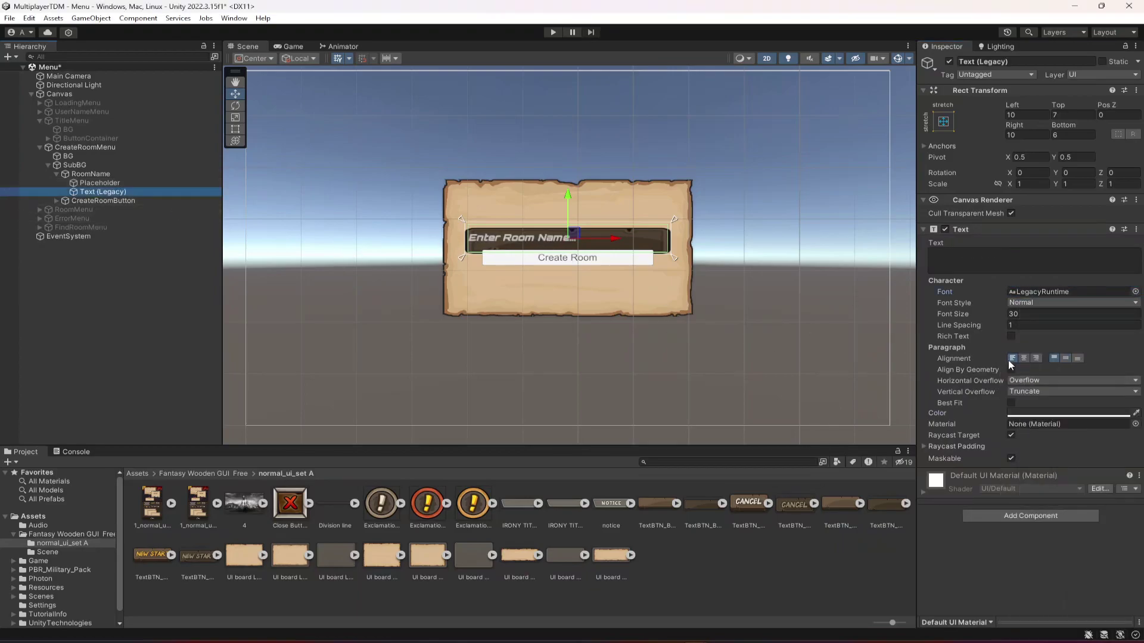
{"action": "left_click", "coordinate": [1065, 358]}
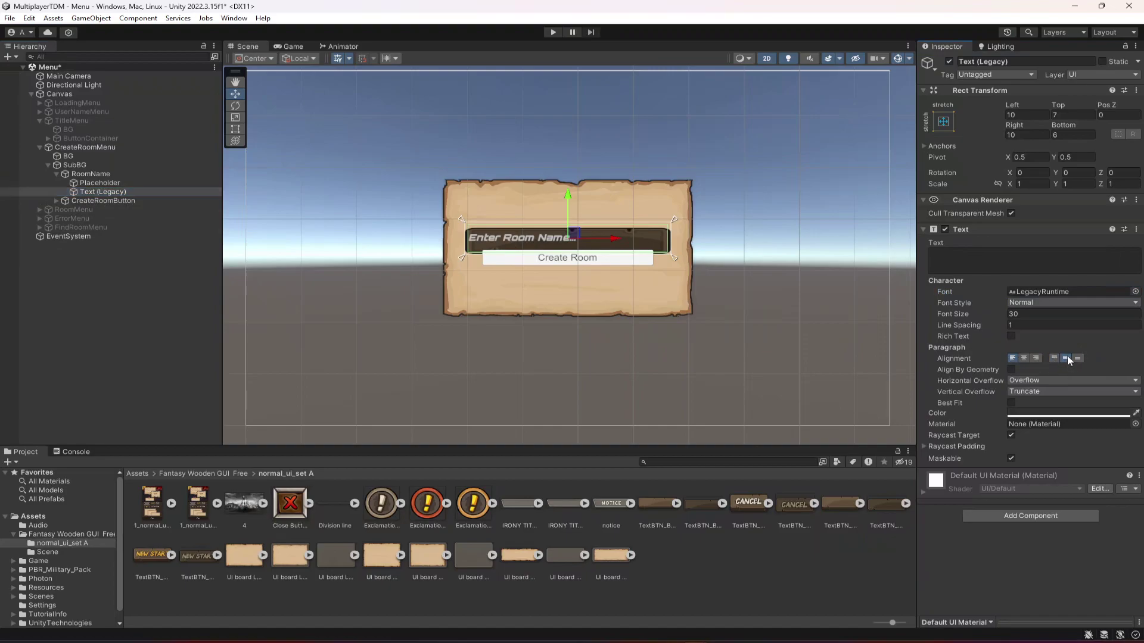
{"action": "left_click", "coordinate": [1039, 412]}
{"action": "left_click", "coordinate": [1065, 314]}
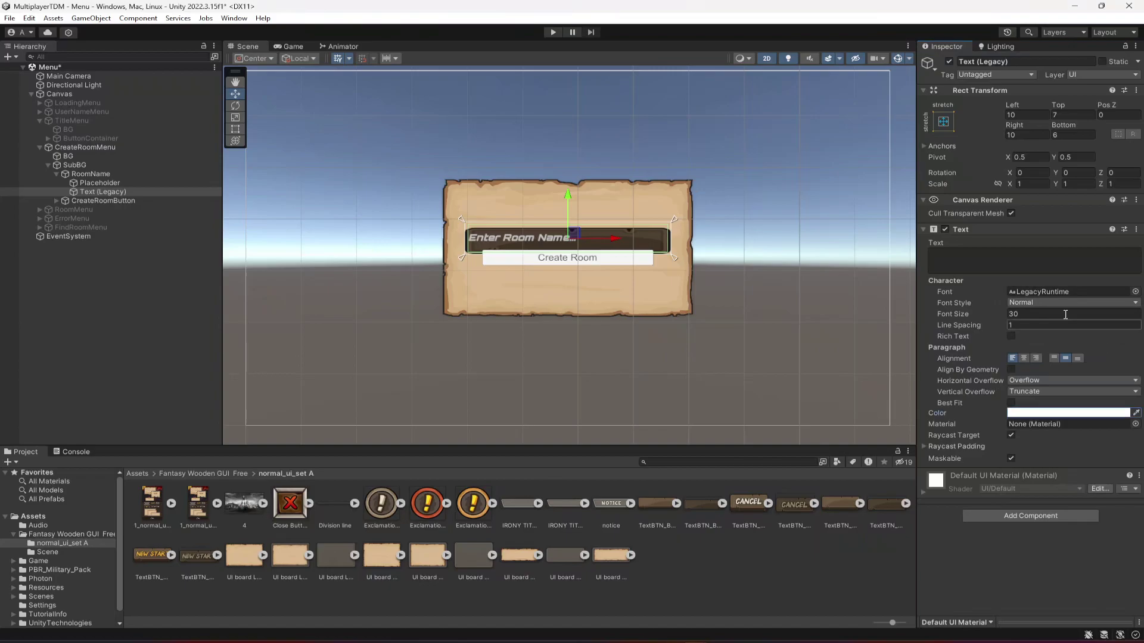
{"action": "left_click", "coordinate": [1135, 291]}
{"action": "left_click", "coordinate": [1047, 384]}
{"action": "double_click", "coordinate": [1047, 384]}
{"action": "key", "text": "ctrl+s"}
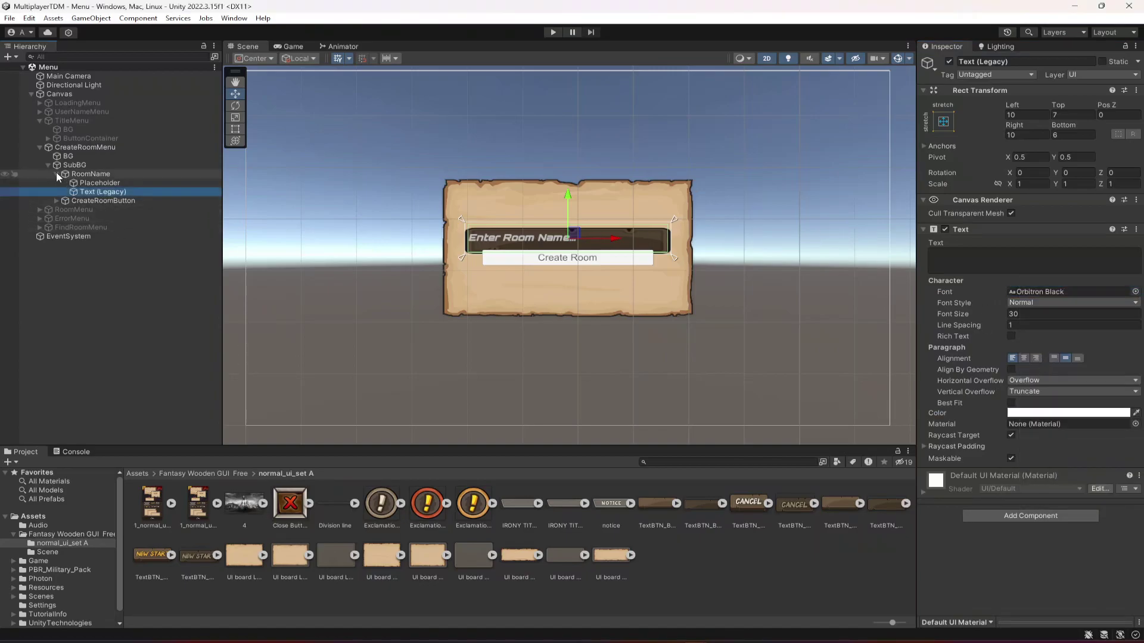
Give the Create Room button the wooden sprite at 600×100 and lower it below the name field.
{"action": "left_click", "coordinate": [57, 173]}
{"action": "left_click", "coordinate": [70, 181]}
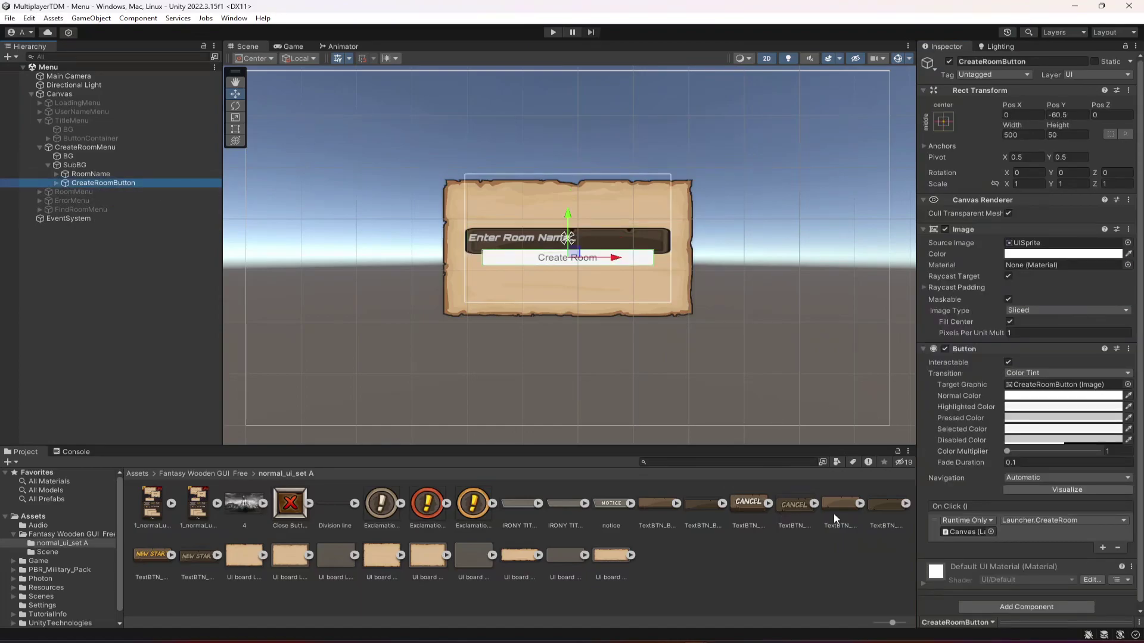
{"action": "left_click_drag", "start_coordinate": [834, 514], "coordinate": [1063, 243]}
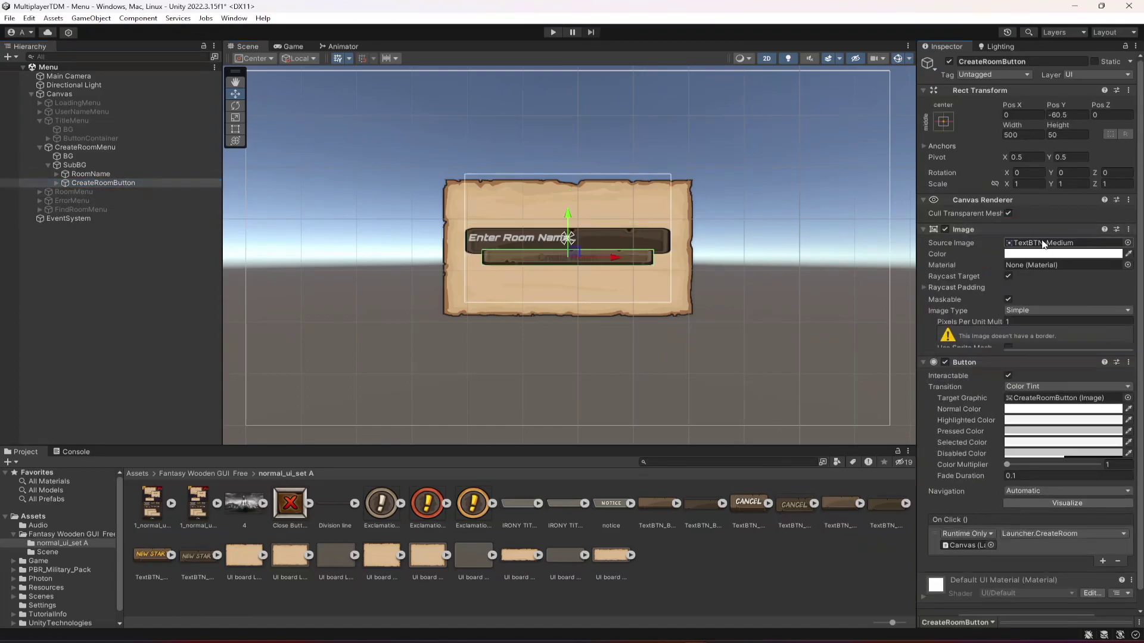
{"action": "left_click_drag", "start_coordinate": [567, 226], "coordinate": [569, 231]}
{"action": "left_click", "coordinate": [1022, 135]}
{"action": "type", "text": "600"}
{"action": "key", "text": "Tab"}
{"action": "type", "text": "100"}
{"action": "left_click_drag", "start_coordinate": [567, 226], "coordinate": [570, 239]}
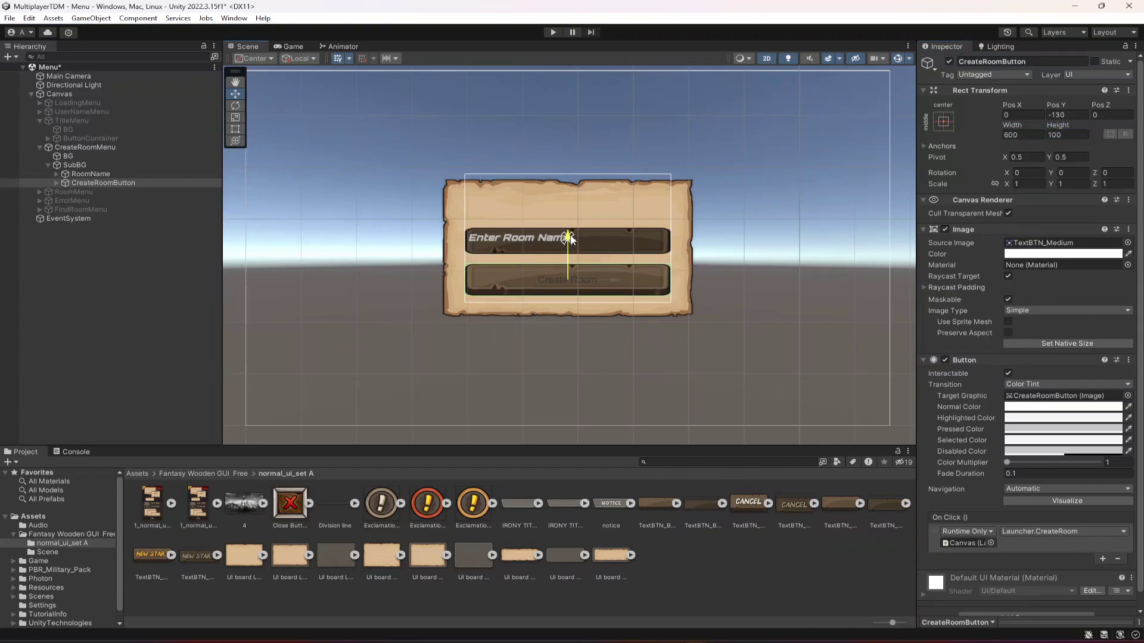
Make the Create Room label white Orbitron Black at font size 40 and save the scene.
{"action": "left_click", "coordinate": [292, 45]}
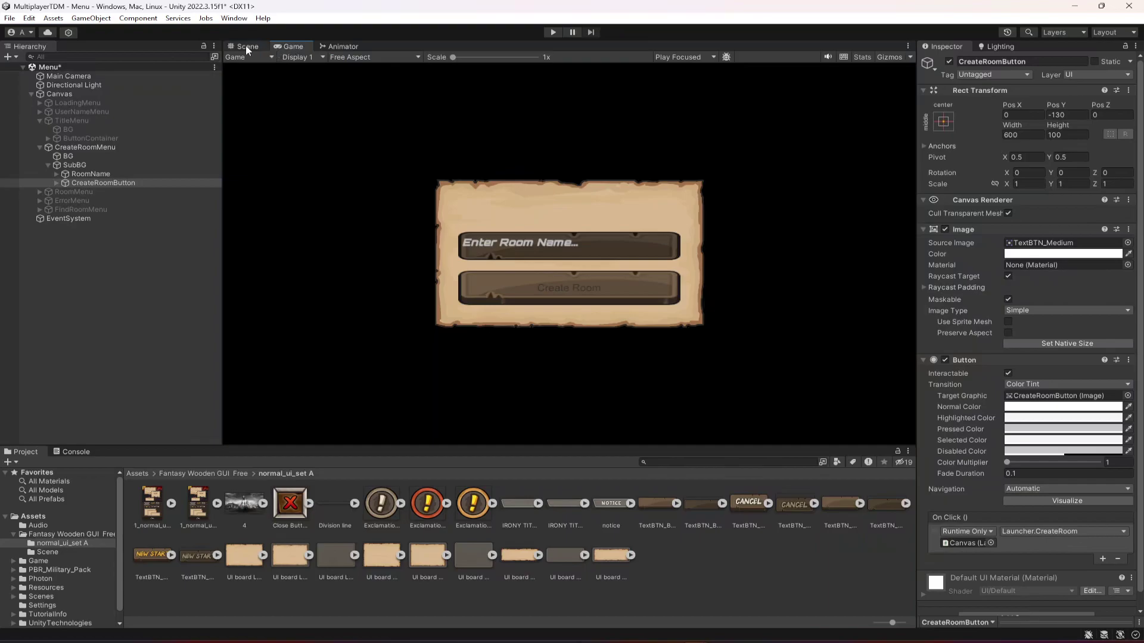
{"action": "left_click", "coordinate": [57, 182]}
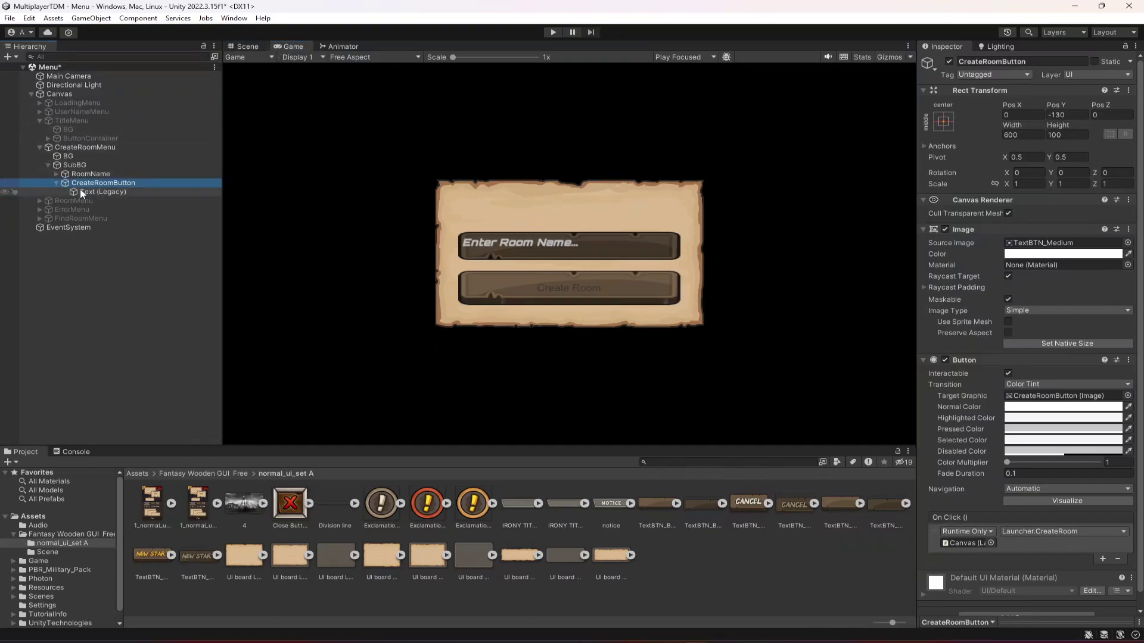
{"action": "left_click", "coordinate": [89, 192]}
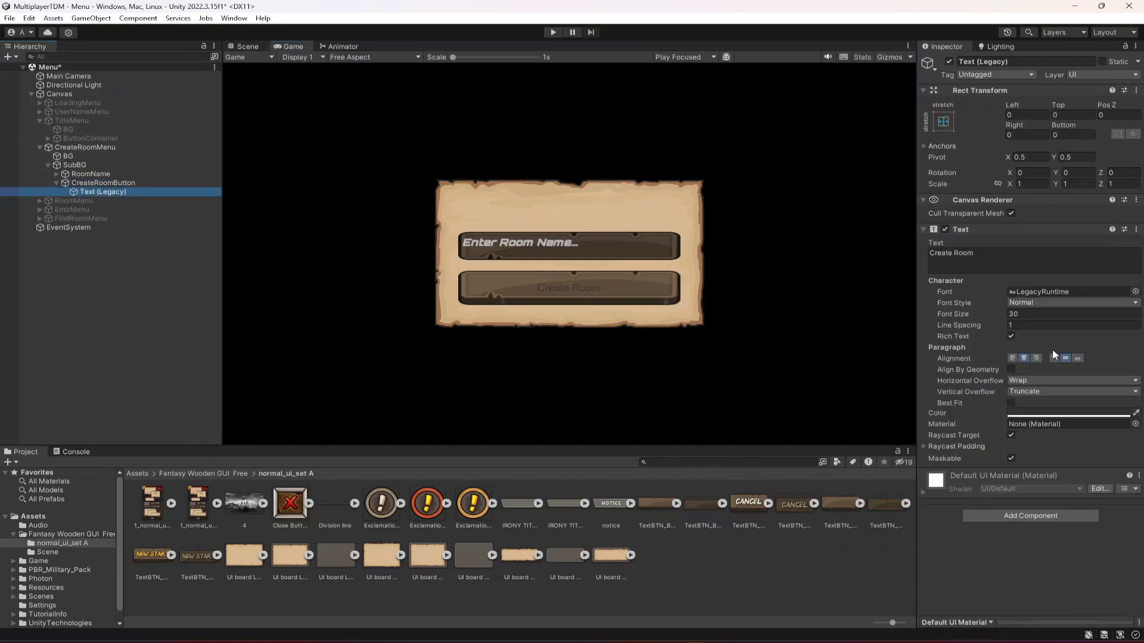
{"action": "left_click", "coordinate": [1134, 292]}
{"action": "double_click", "coordinate": [1050, 381]}
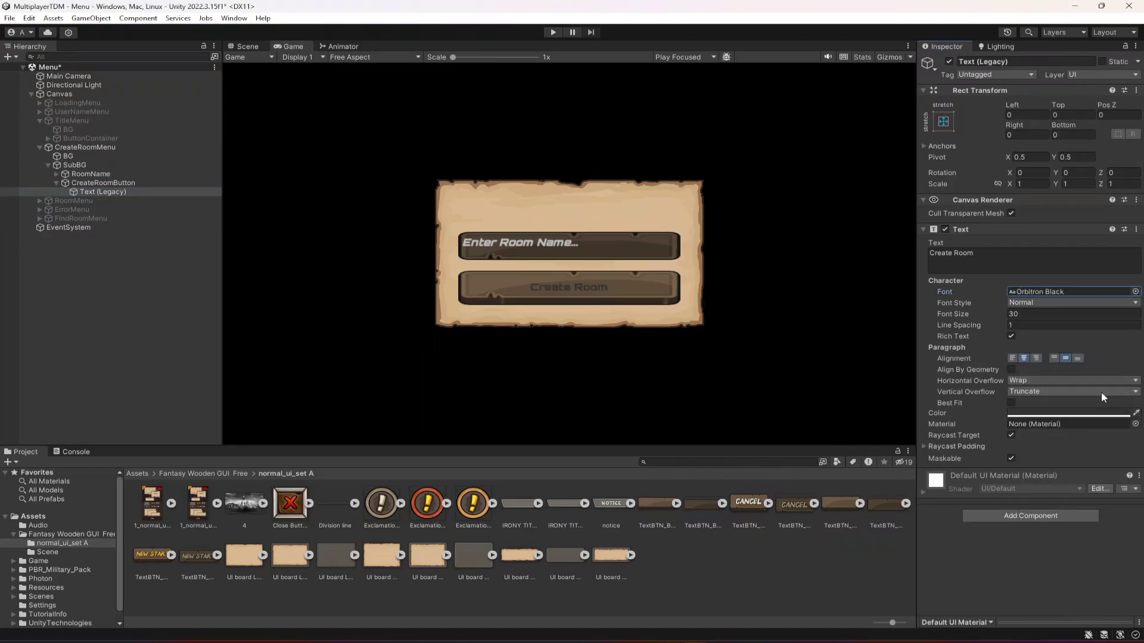
{"action": "left_click", "coordinate": [1091, 414]}
{"action": "left_click_drag", "start_coordinate": [1048, 432], "coordinate": [960, 399]}
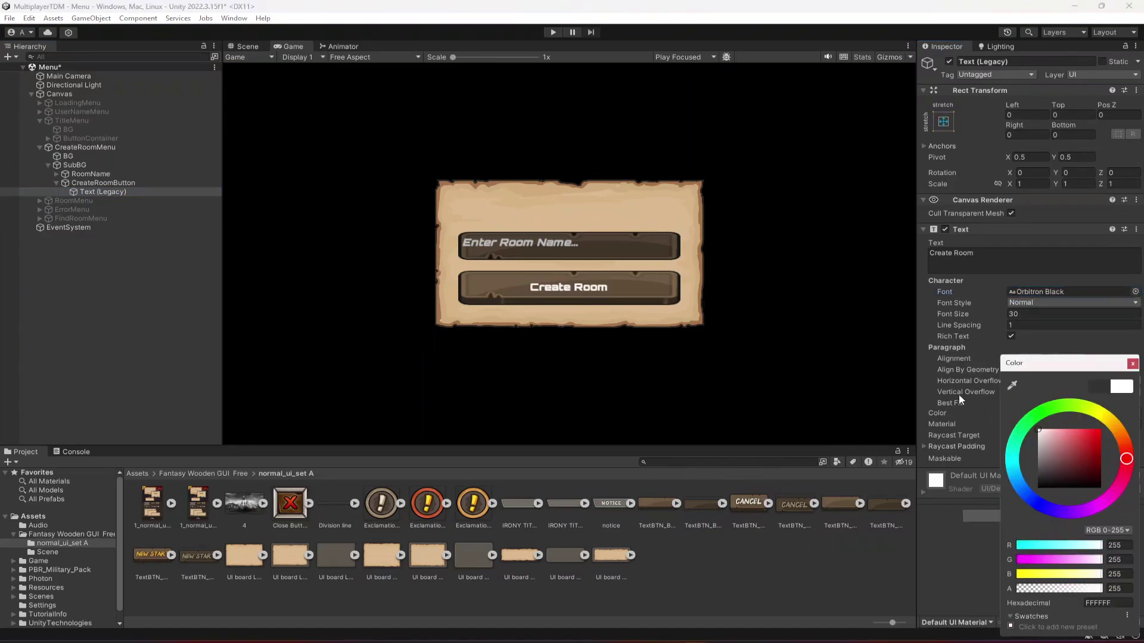
{"action": "left_click", "coordinate": [1132, 365]}
{"action": "left_click", "coordinate": [1038, 313]}
{"action": "type", "text": "40"}
{"action": "key", "text": "ctrl+s"}
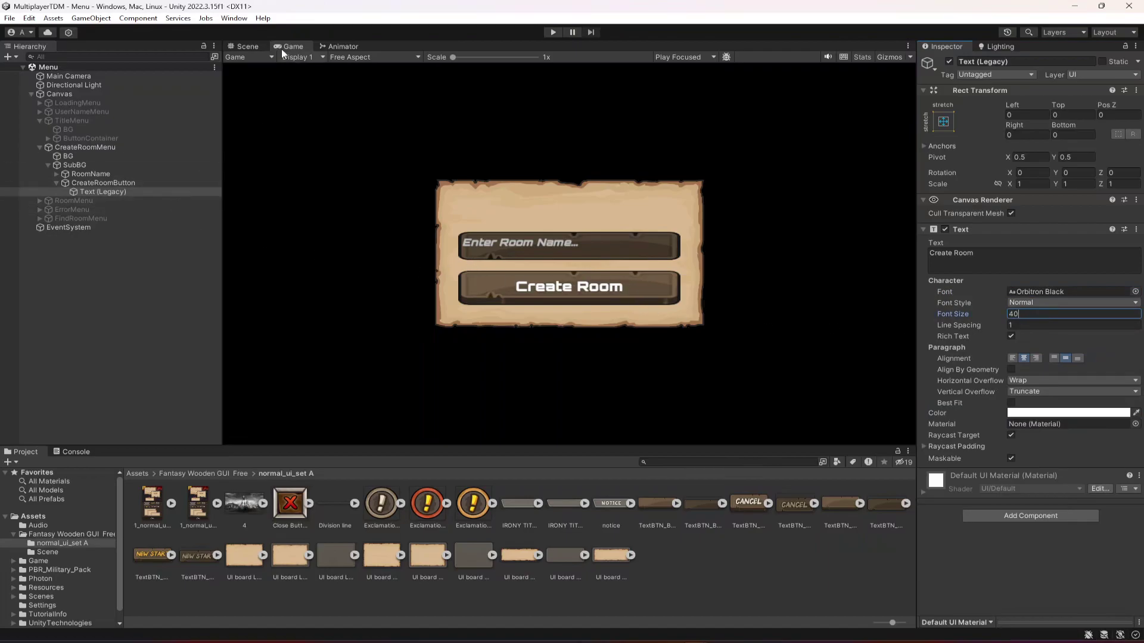
Go back to the Scene view, collapse the hierarchy and select the SubBG panel.
{"action": "left_click", "coordinate": [249, 44]}
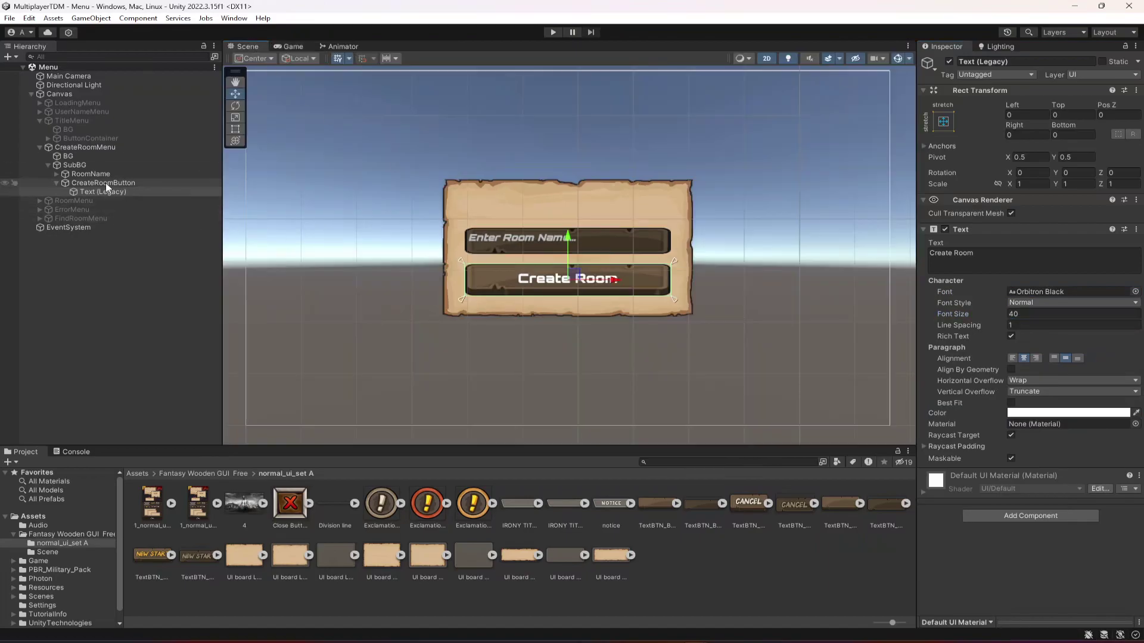
{"action": "left_click", "coordinate": [55, 182]}
{"action": "left_click", "coordinate": [49, 165]}
{"action": "left_click", "coordinate": [65, 165]}
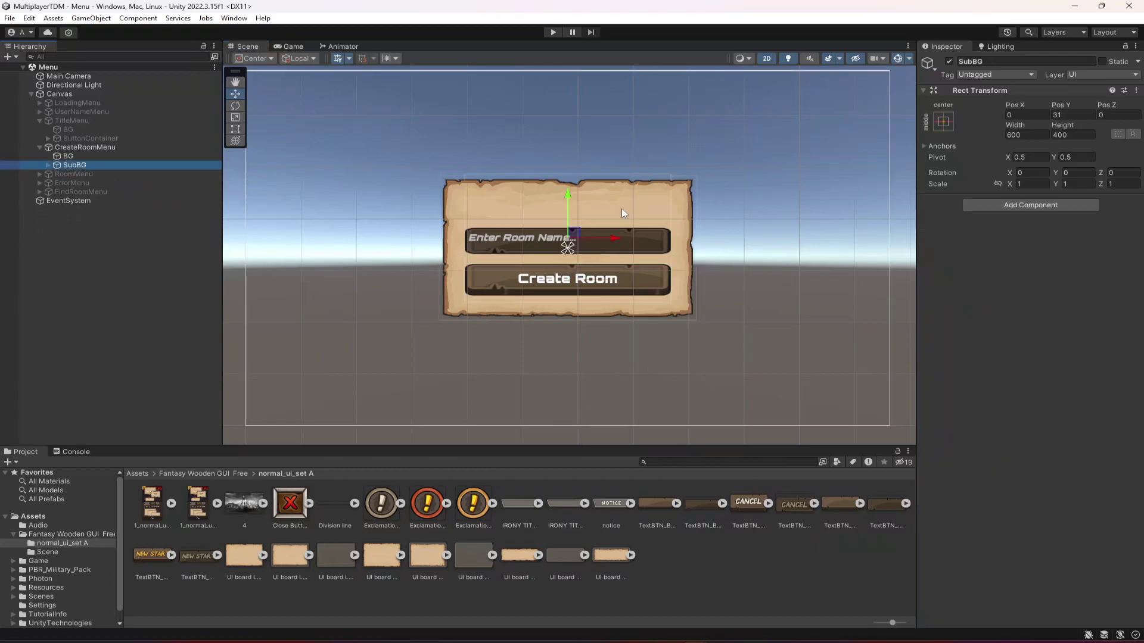
Shift the SubBG panel contents slightly upward, save, and preview in the Game view.
{"action": "mouse_move", "coordinate": [576, 193]}
{"action": "left_mouse_down"}
{"action": "mouse_move", "coordinate": [576, 177]}
{"action": "mouse_move", "coordinate": [572, 215]}
{"action": "mouse_move", "coordinate": [575, 203]}
{"action": "left_mouse_up"}
{"action": "left_click", "coordinate": [48, 165]}
{"action": "left_click", "coordinate": [74, 175]}
{"action": "left_click", "coordinate": [81, 182], "text": "ctrl"}
{"action": "key", "text": "ctrl+s"}
{"action": "left_click", "coordinate": [288, 47]}
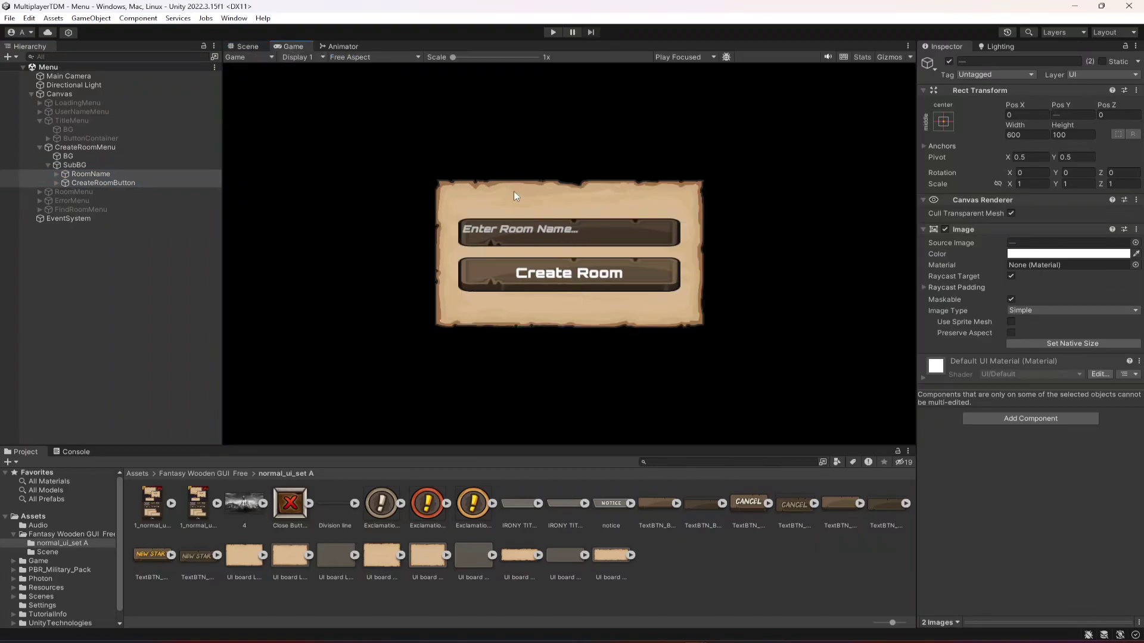
Deactivate CreateRoomMenu and activate RoomMenu.
{"action": "left_click", "coordinate": [40, 147]}
{"action": "left_click", "coordinate": [38, 147]}
{"action": "left_click", "coordinate": [38, 147]}
{"action": "left_click", "coordinate": [72, 148]}
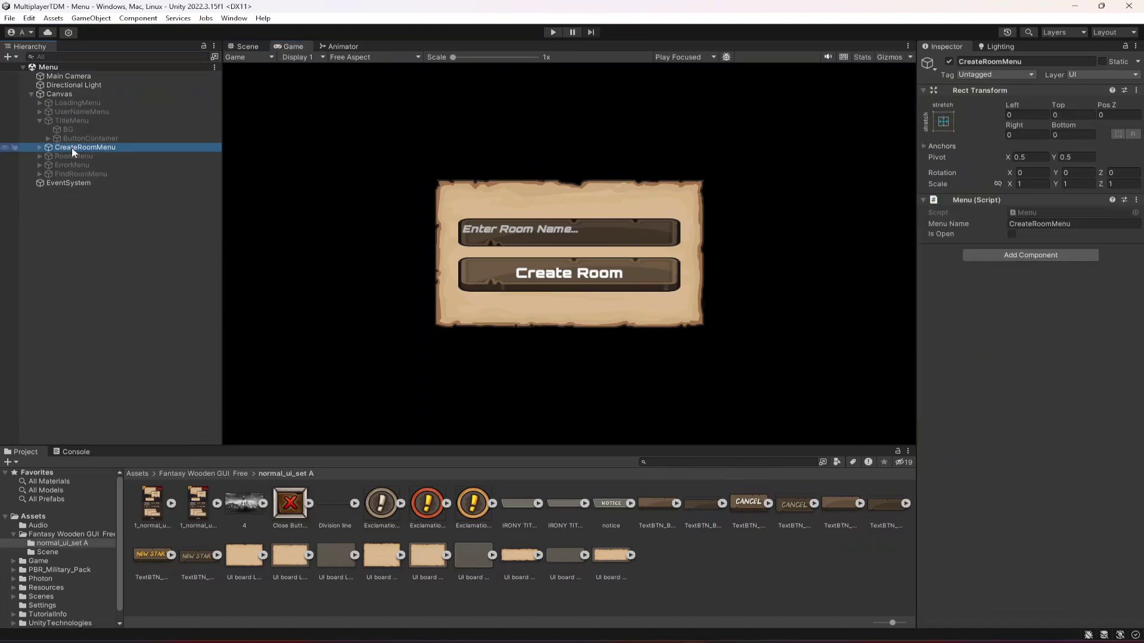
{"action": "left_click", "coordinate": [39, 120]}
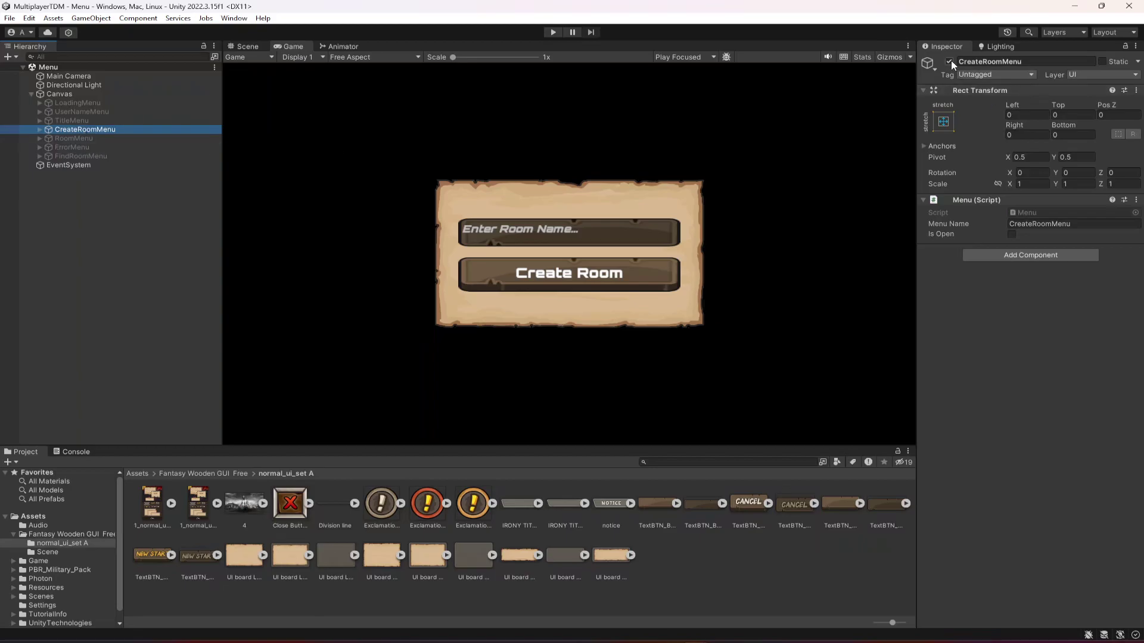
{"action": "left_click", "coordinate": [949, 61]}
{"action": "left_click", "coordinate": [83, 138]}
{"action": "left_click", "coordinate": [949, 61]}
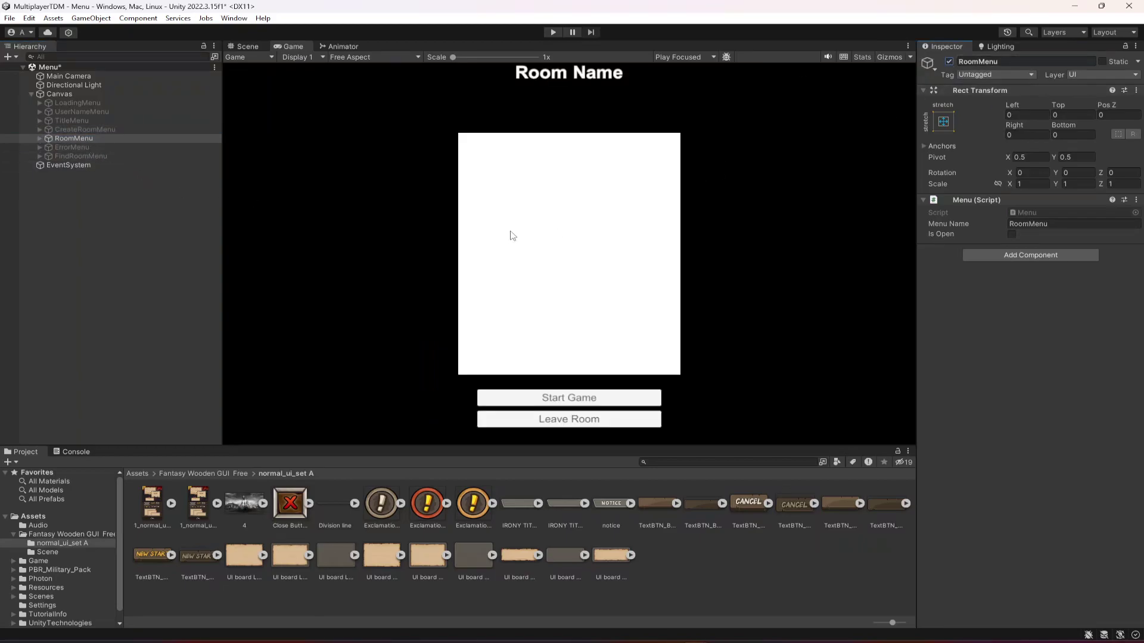
Add a new Image named RoomNameBG under the Room Menu.
{"action": "left_click", "coordinate": [40, 138]}
{"action": "left_click", "coordinate": [82, 148]}
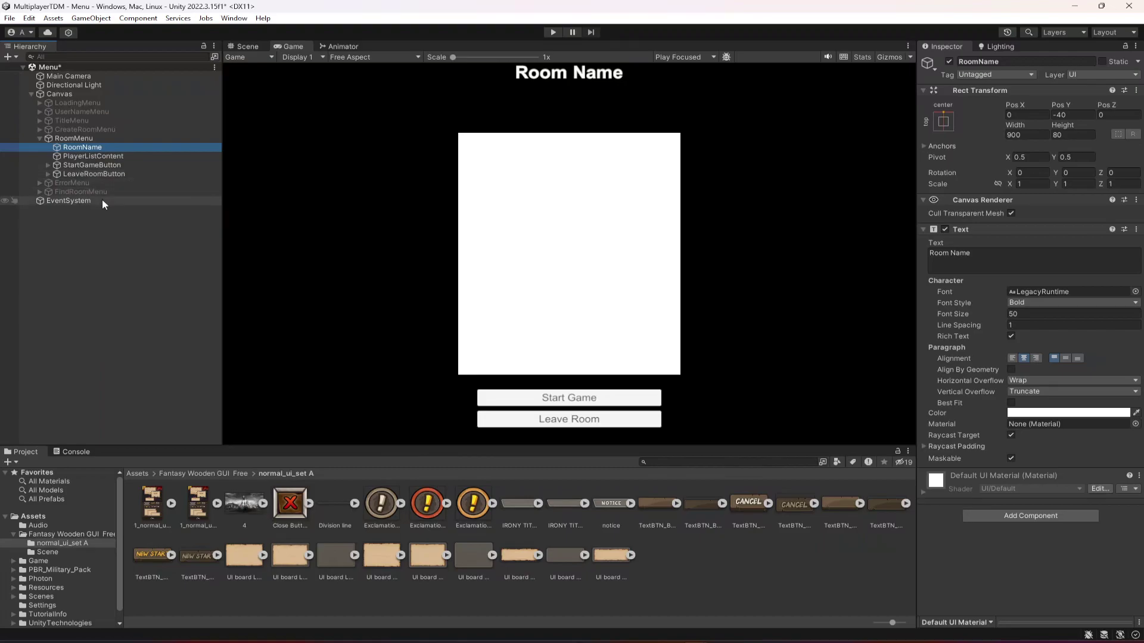
{"action": "right_click", "coordinate": [70, 140]}
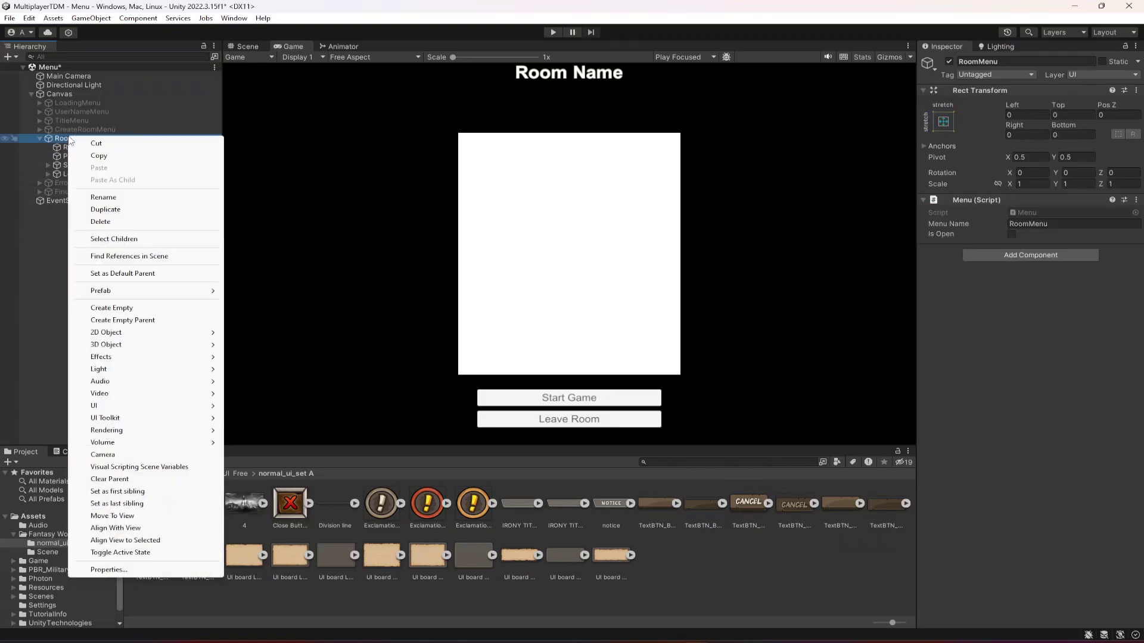
{"action": "left_click", "coordinate": [60, 145]}
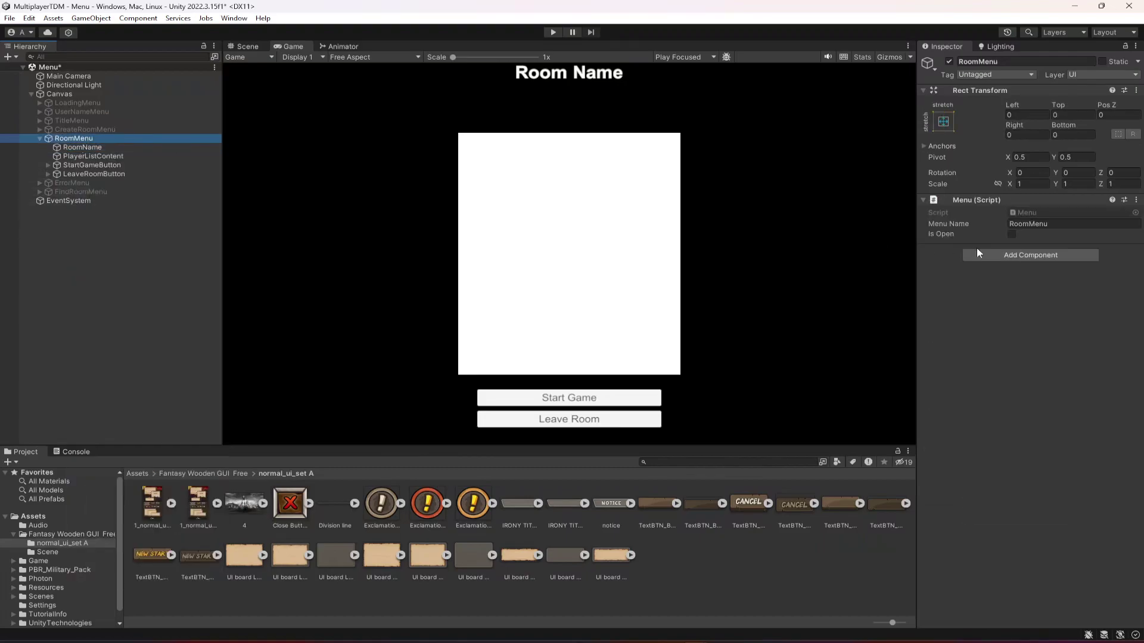
{"action": "left_click", "coordinate": [75, 147]}
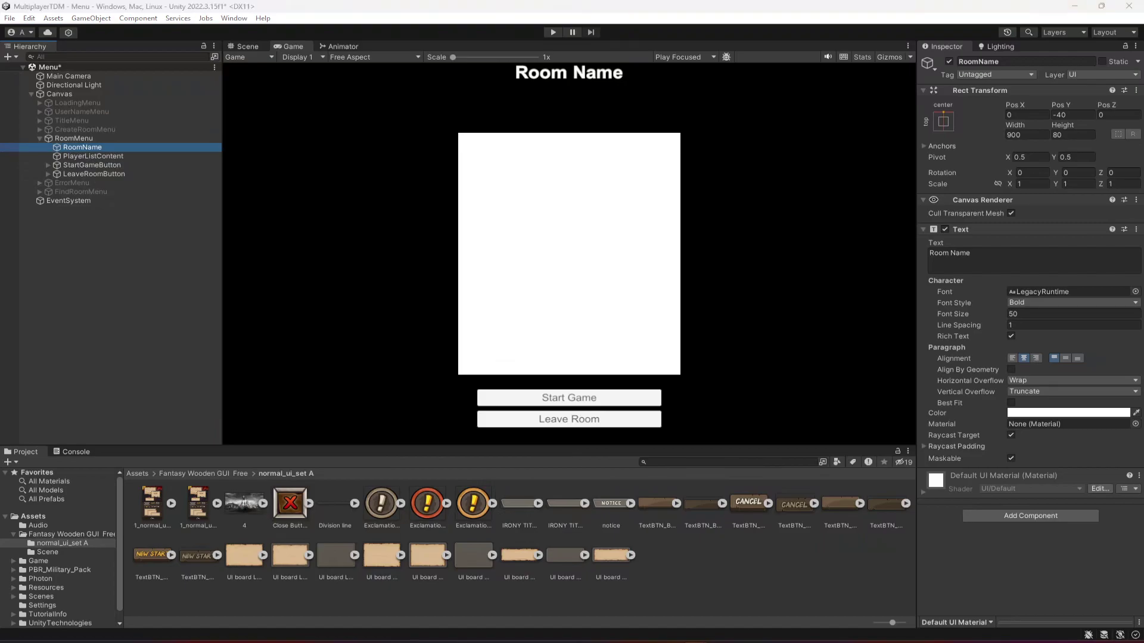
{"action": "right_click", "coordinate": [80, 140]}
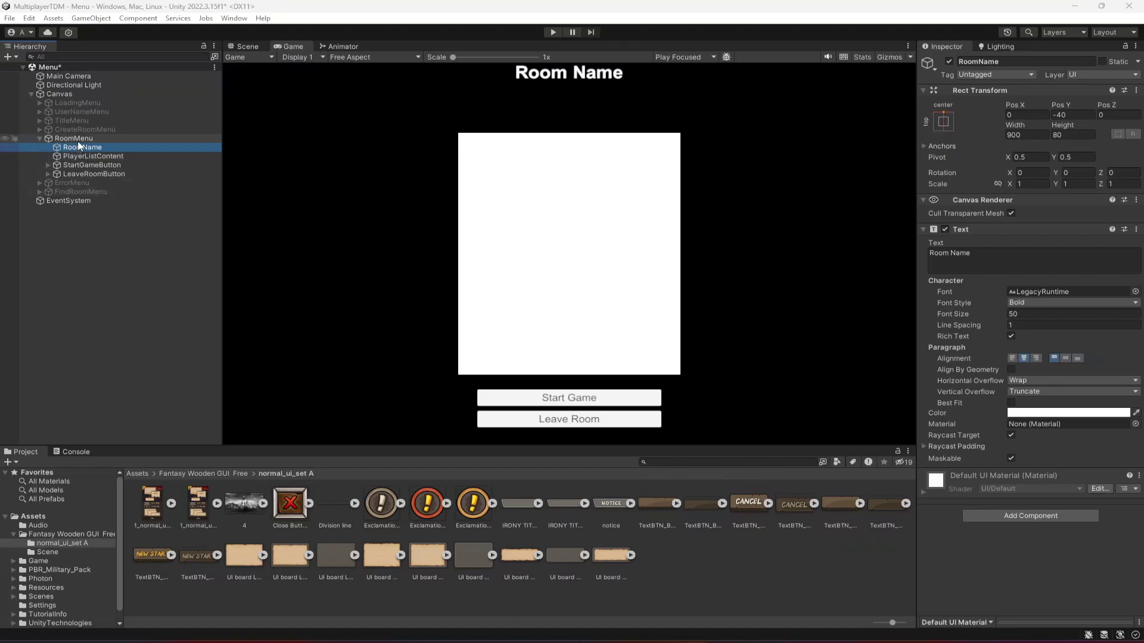
{"action": "mouse_move", "coordinate": [139, 411]}
{"action": "left_click", "coordinate": [250, 411]}
{"action": "type", "text": "RoomNa"}
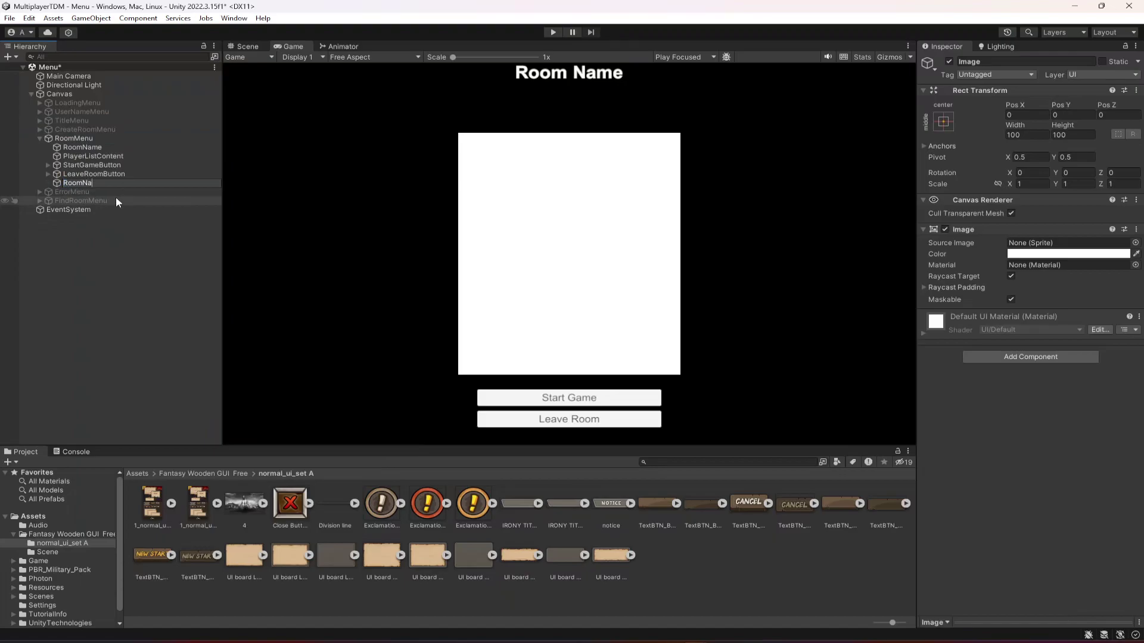
{"action": "type", "text": "meBG"}
{"action": "key", "text": "Return"}
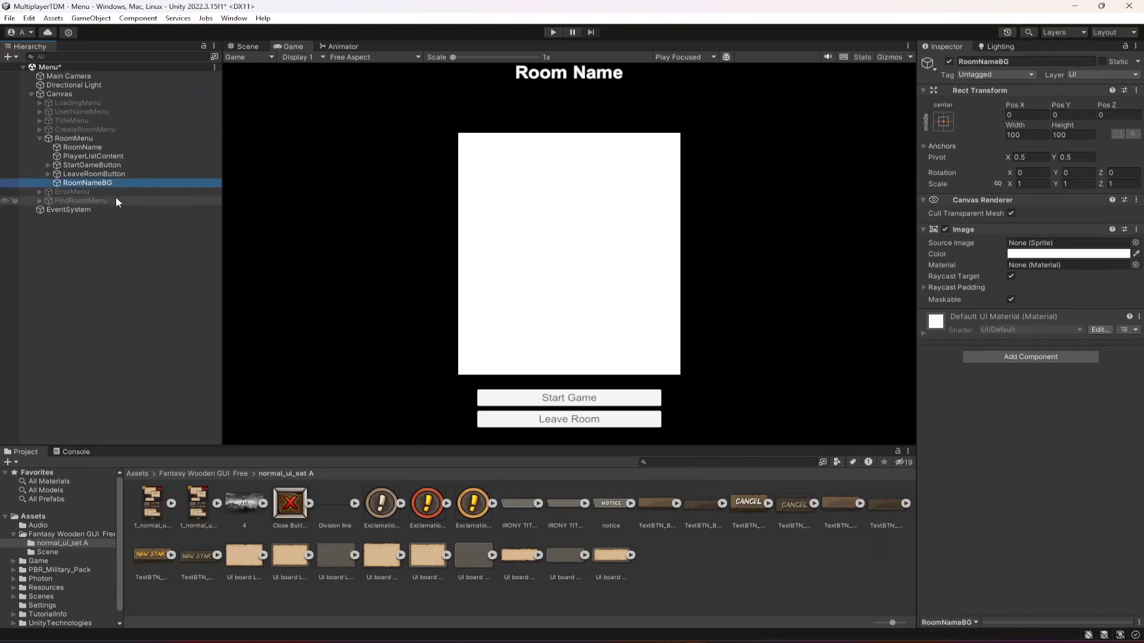
Give RoomNameBG the IRONY TITLE_empty sprite and raise it toward the top of the menu.
{"action": "left_click_drag", "start_coordinate": [103, 187], "coordinate": [104, 146]}
{"action": "left_click", "coordinate": [104, 148]}
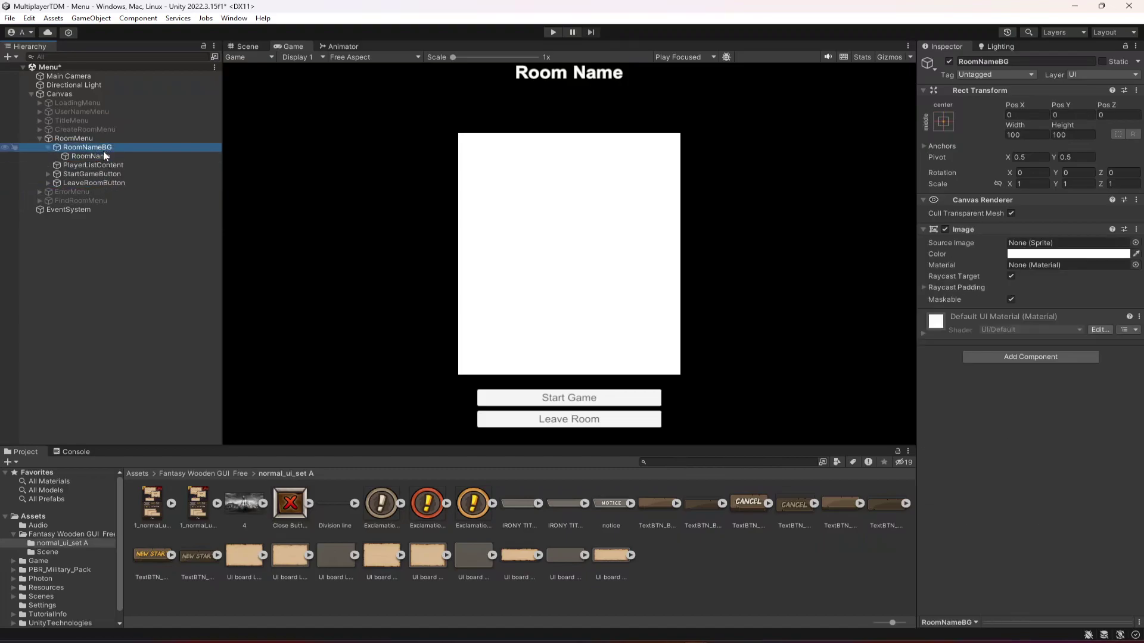
{"action": "left_click_drag", "start_coordinate": [527, 518], "coordinate": [1066, 244]}
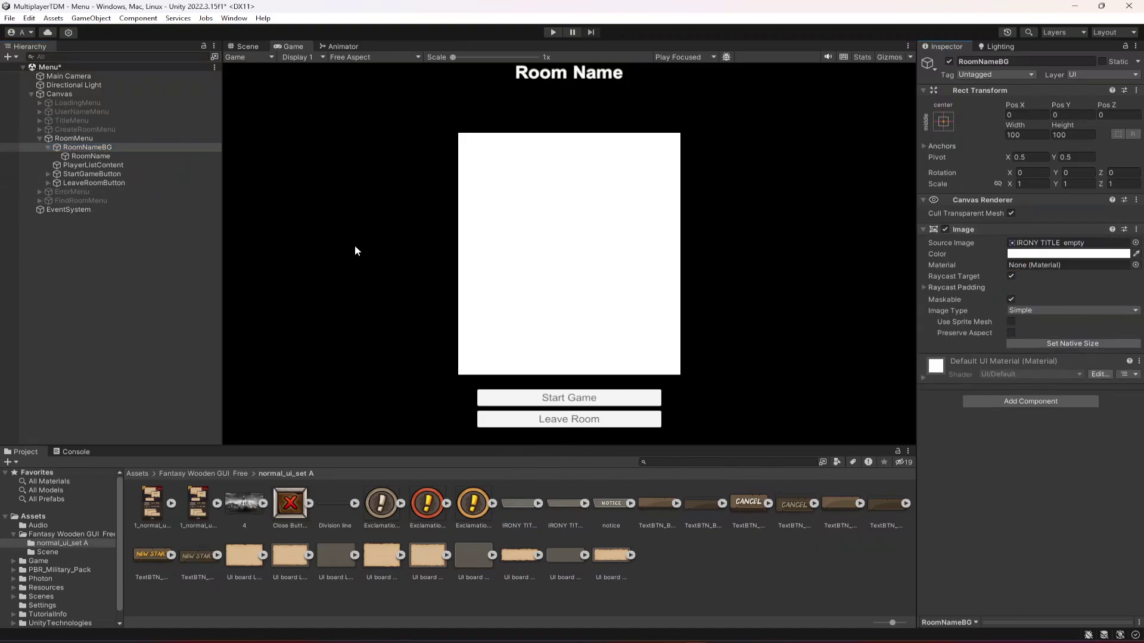
{"action": "left_click", "coordinate": [244, 46]}
{"action": "left_click_drag", "start_coordinate": [571, 132], "coordinate": [579, 80]}
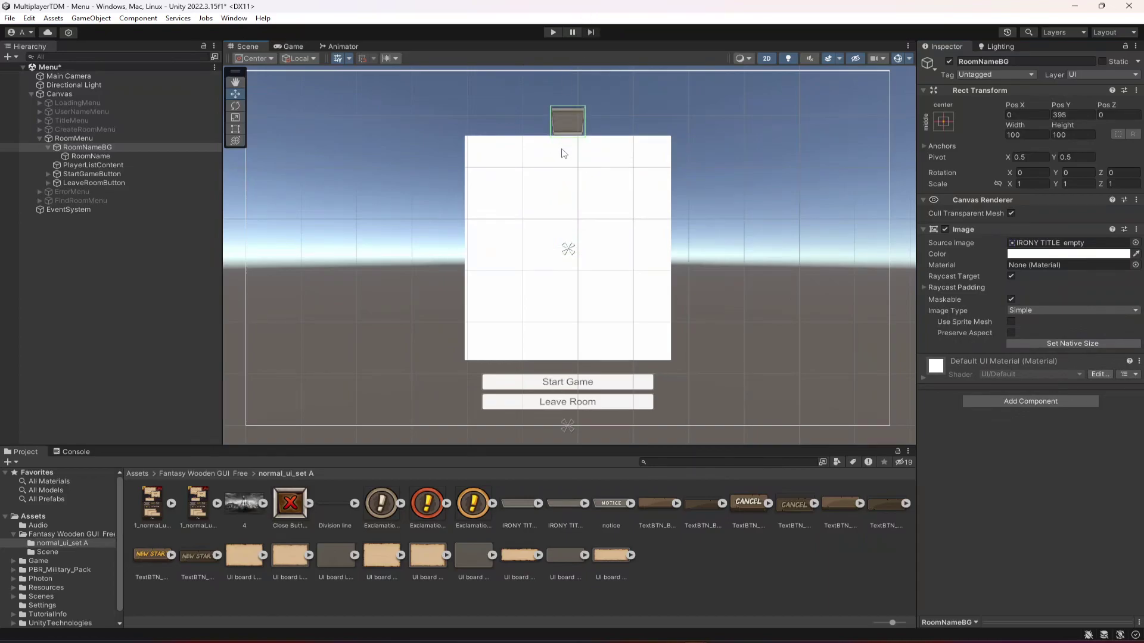
{"action": "left_click", "coordinate": [91, 158]}
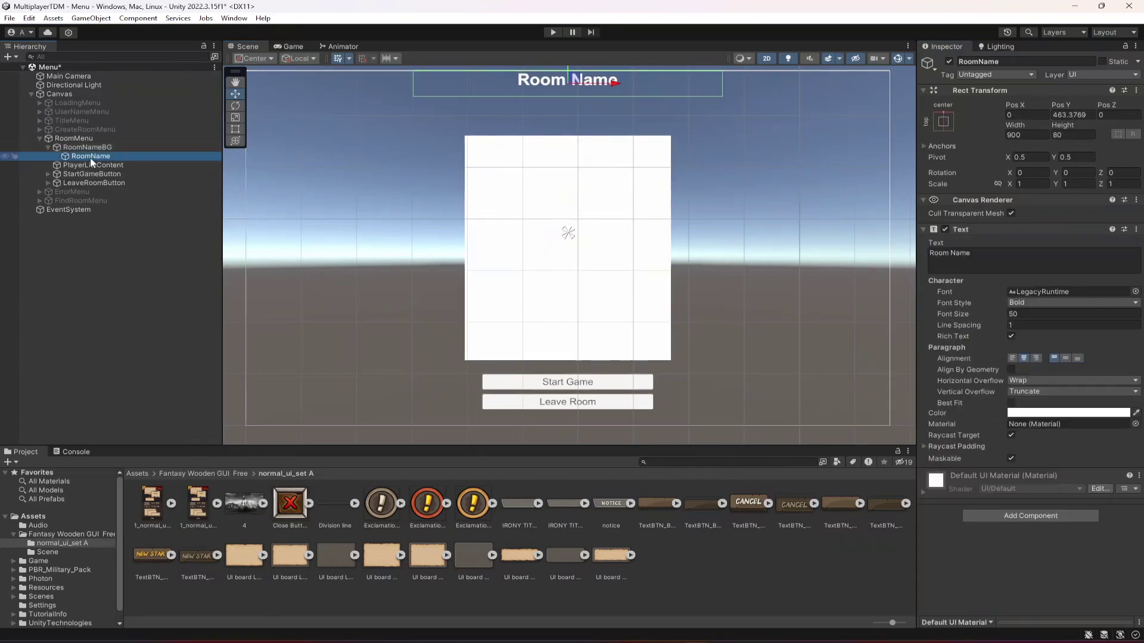
{"action": "left_click", "coordinate": [89, 148]}
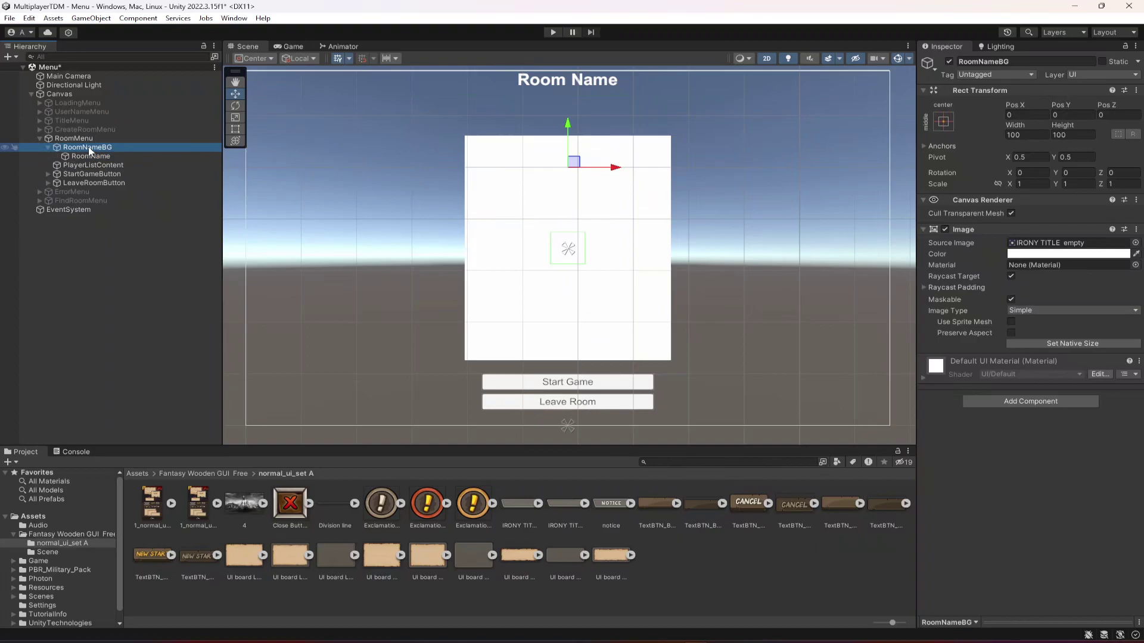
{"action": "left_click_drag", "start_coordinate": [86, 158], "coordinate": [95, 144]}
{"action": "left_click", "coordinate": [92, 155]}
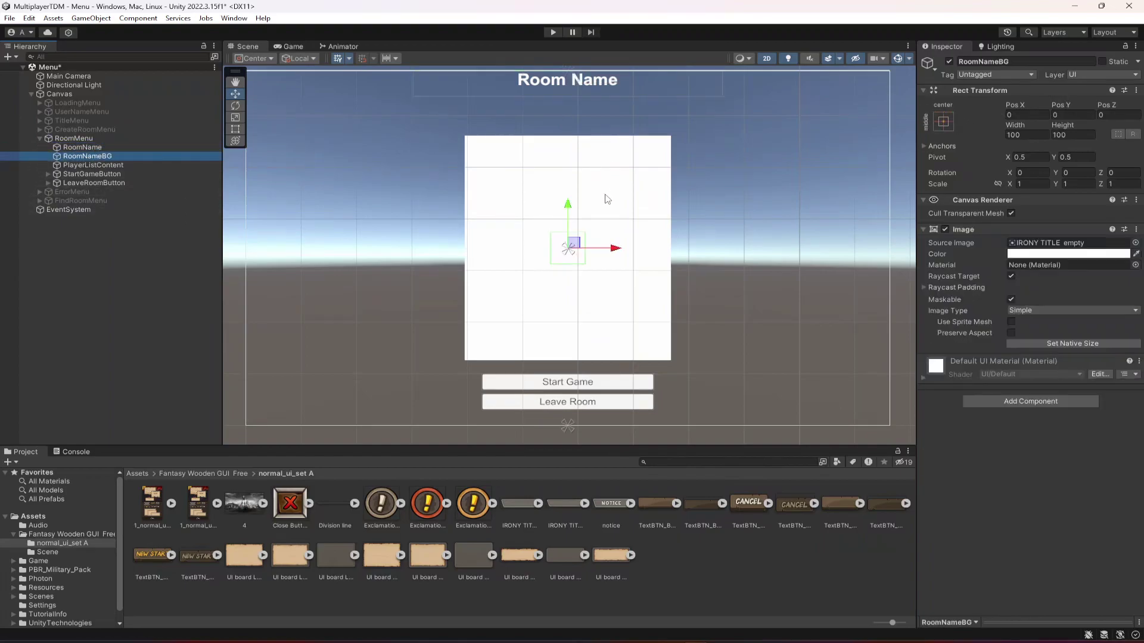
{"action": "left_click_drag", "start_coordinate": [568, 208], "coordinate": [573, 41]}
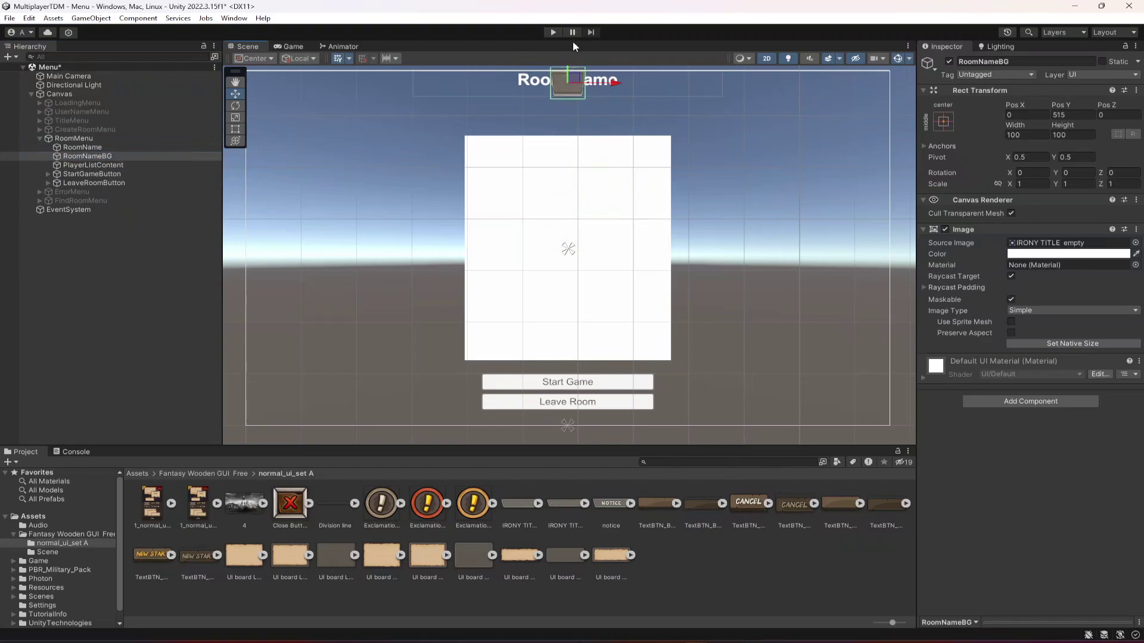
{"action": "middle_click_drag", "start_coordinate": [570, 120], "coordinate": [579, 256]}
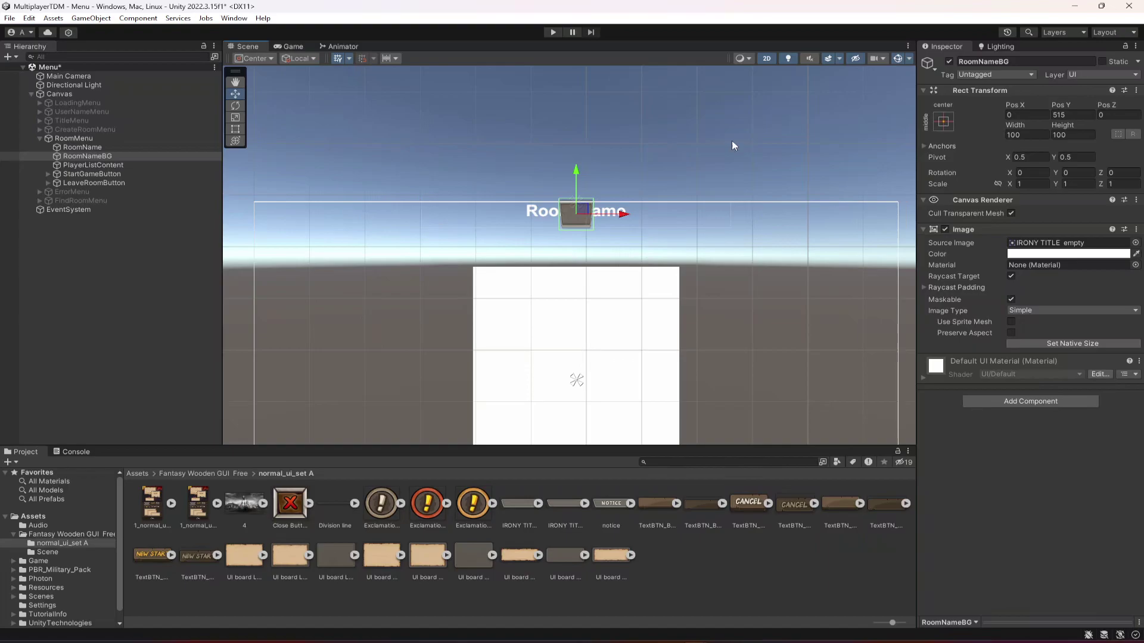
Size the RoomNameBG banner to 900×80.
{"action": "left_click", "coordinate": [84, 147]}
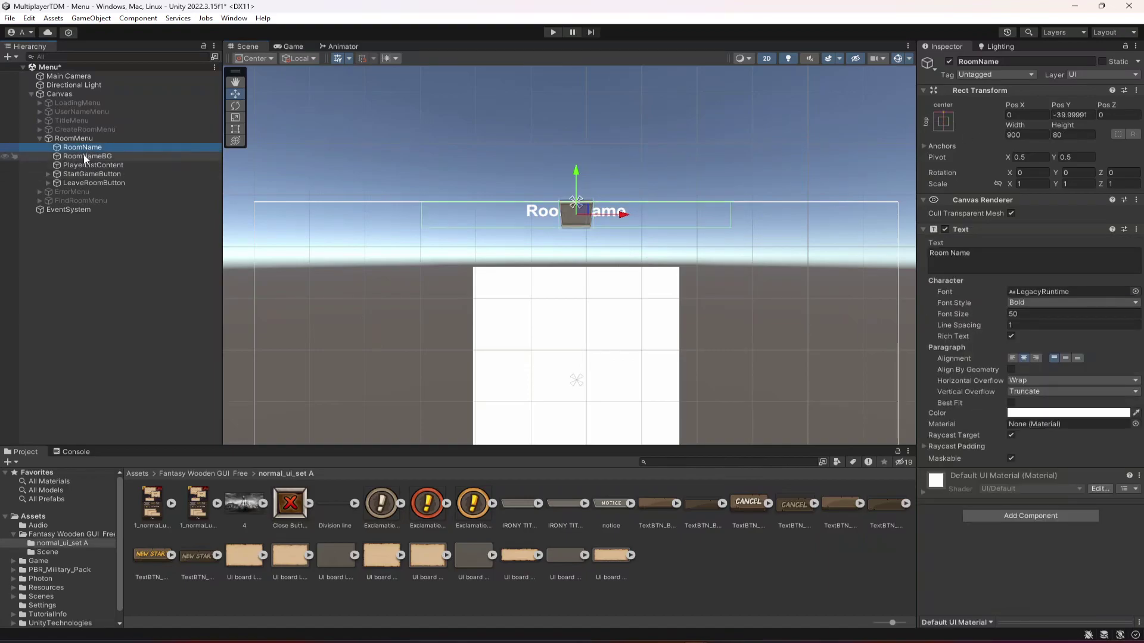
{"action": "left_click", "coordinate": [83, 155]}
{"action": "left_click", "coordinate": [1026, 135]}
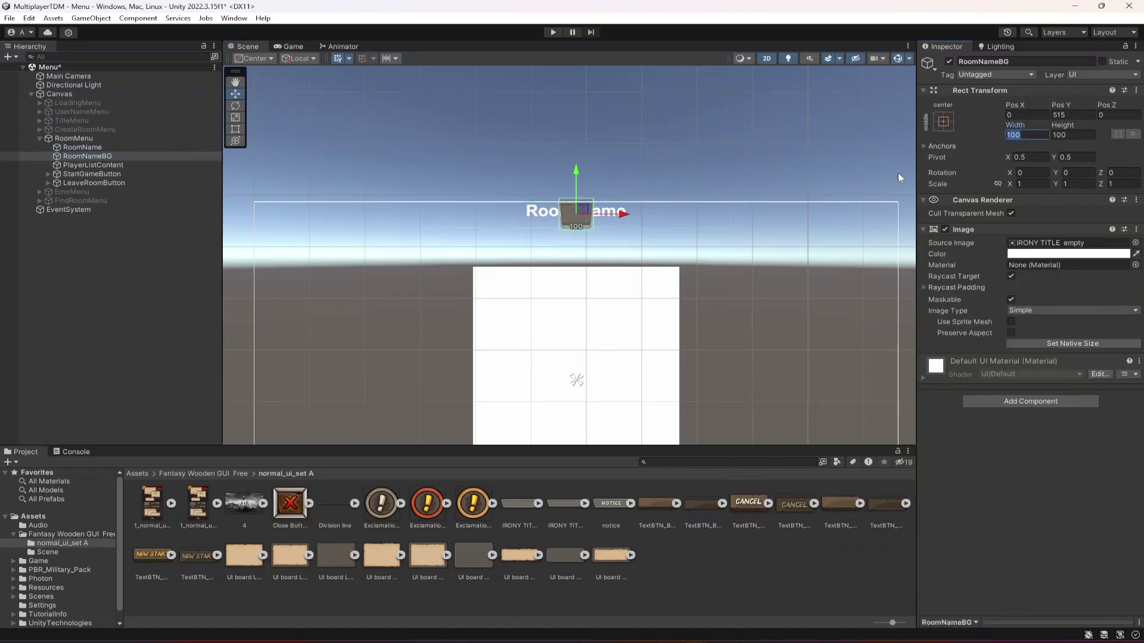
{"action": "type", "text": "900"}
{"action": "left_click", "coordinate": [1073, 135]}
{"action": "type", "text": "80"}
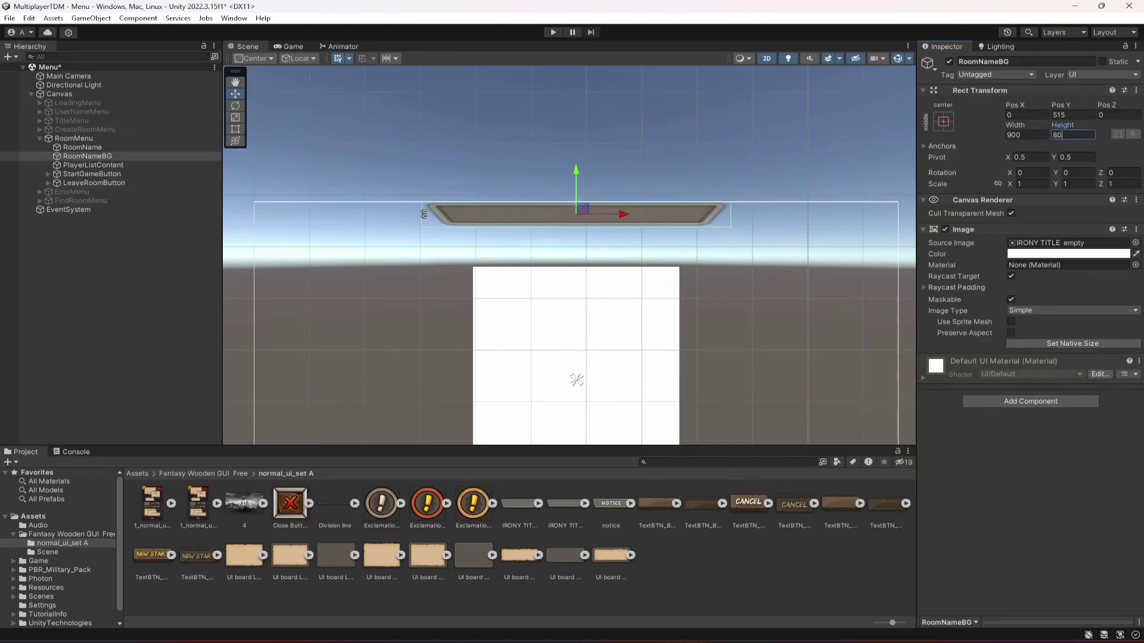
Anchor the banner to top centre and nest the RoomName text under it.
{"action": "left_click", "coordinate": [103, 148]}
{"action": "left_click", "coordinate": [90, 156]}
{"action": "left_click", "coordinate": [943, 122]}
{"action": "left_click", "coordinate": [1010, 210]}
{"action": "left_click", "coordinate": [80, 148]}
{"action": "left_click_drag", "start_coordinate": [79, 147], "coordinate": [90, 156]}
{"action": "left_click_drag", "start_coordinate": [576, 169], "coordinate": [578, 174]}
Undo the text move, then centre the title vertically in Orbitron Black with Normal style.
{"action": "key", "text": "ctrl+z"}
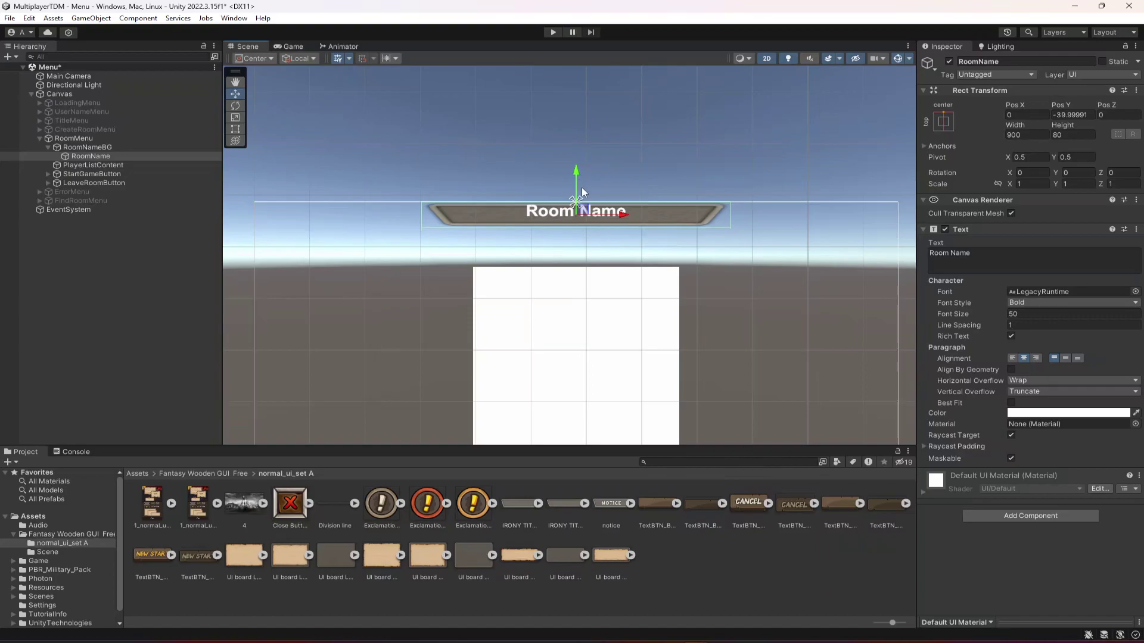
{"action": "left_click", "coordinate": [1067, 359]}
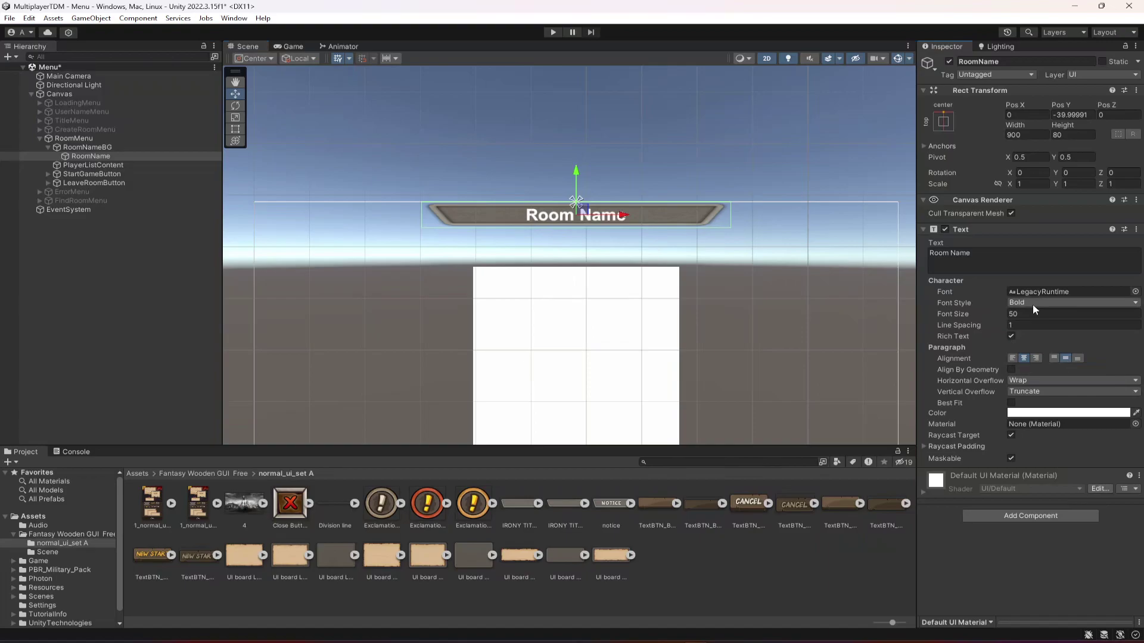
{"action": "left_click", "coordinate": [1135, 292]}
{"action": "double_click", "coordinate": [1043, 389]}
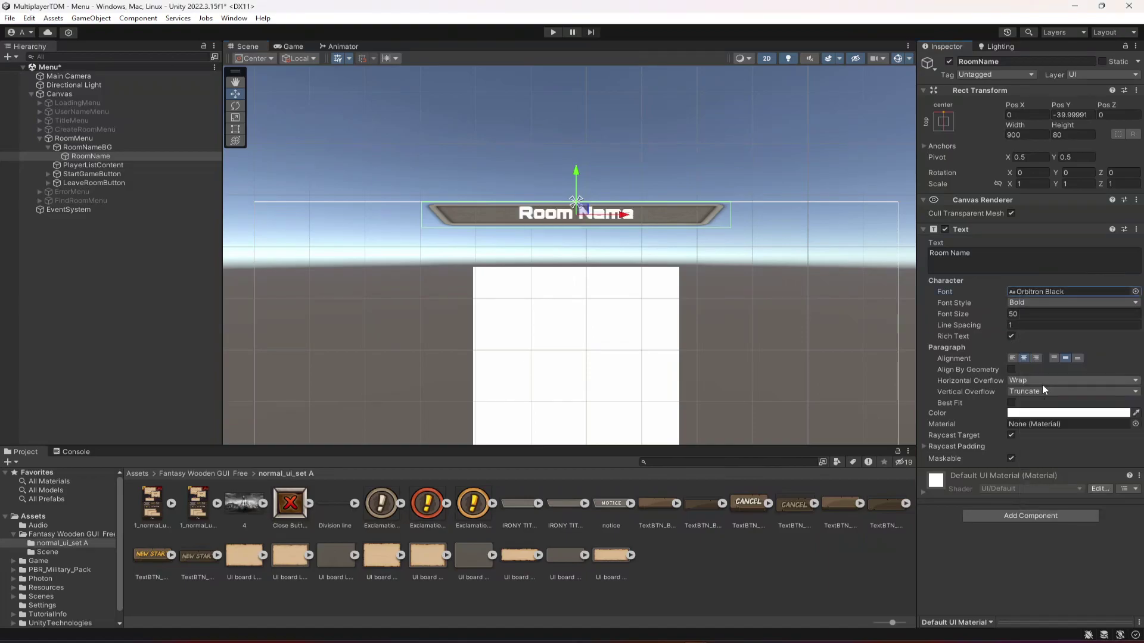
{"action": "left_click", "coordinate": [1040, 302]}
{"action": "left_click", "coordinate": [1040, 314]}
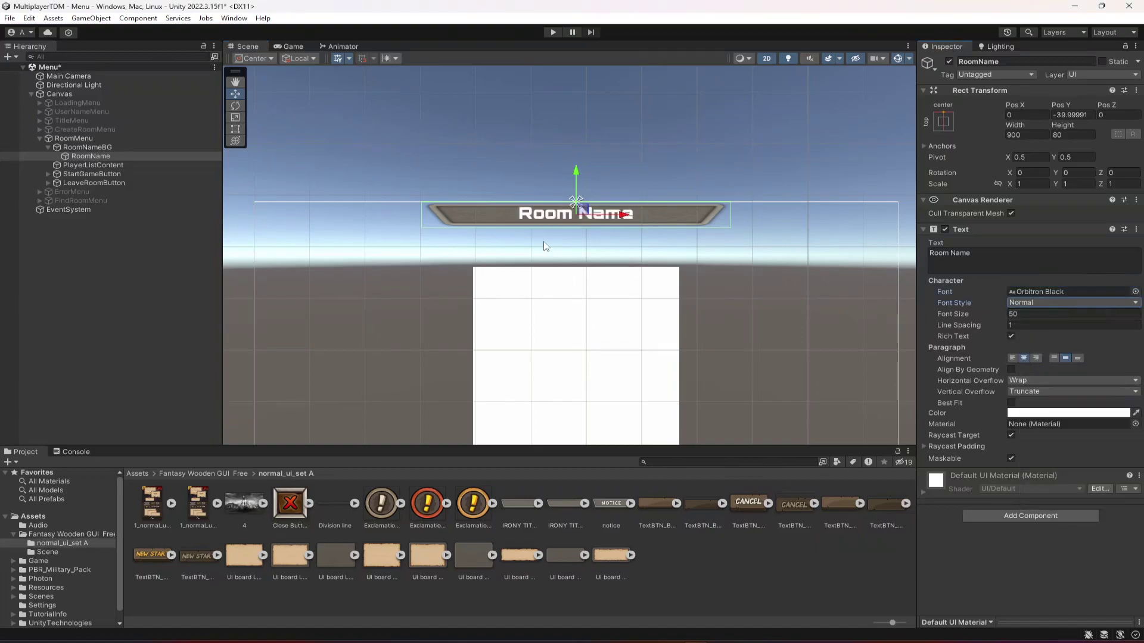
Test the font with temporary text, restore 'Room Name', and preview the title in Game view.
{"action": "left_click", "coordinate": [1010, 261]}
{"action": "type", "text": "asdasd"}
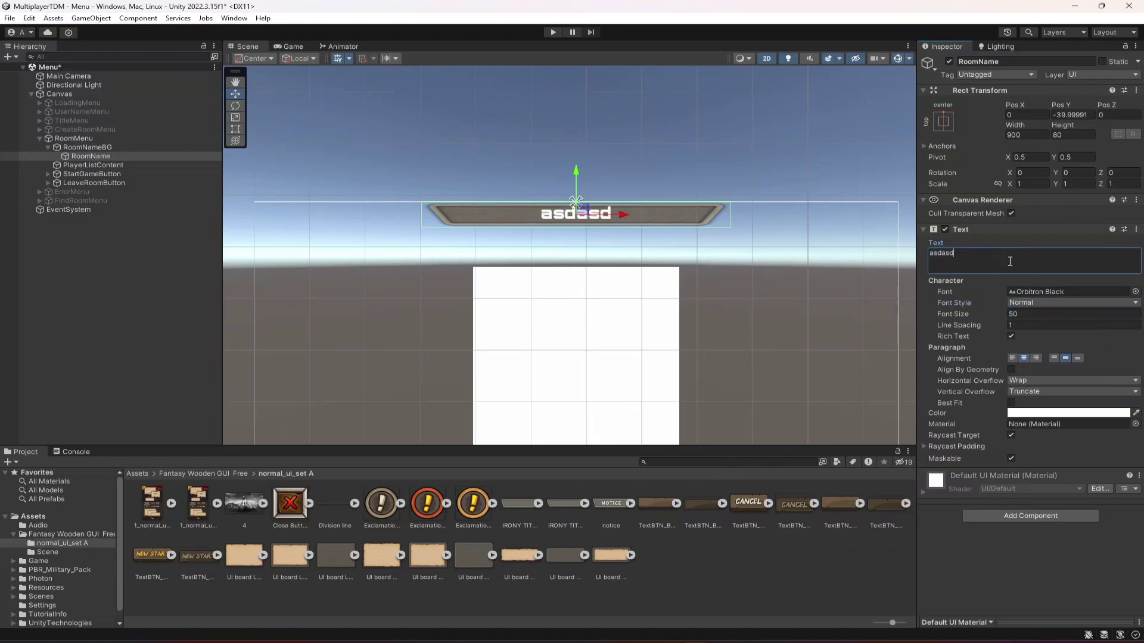
{"action": "key", "text": "ctrl+z"}
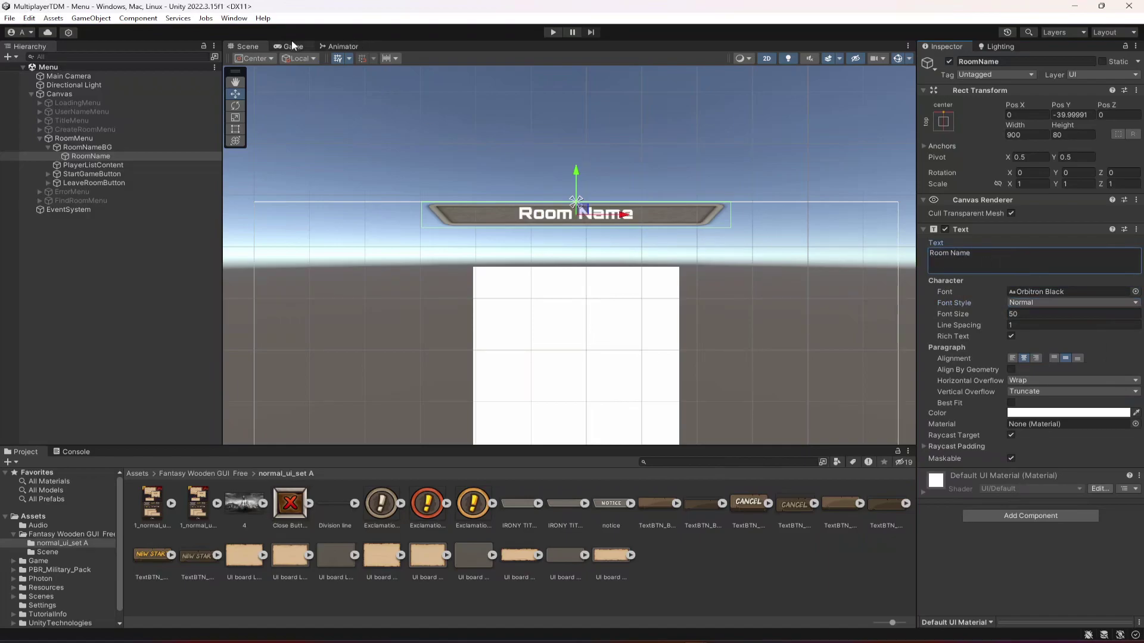
{"action": "left_click", "coordinate": [293, 46]}
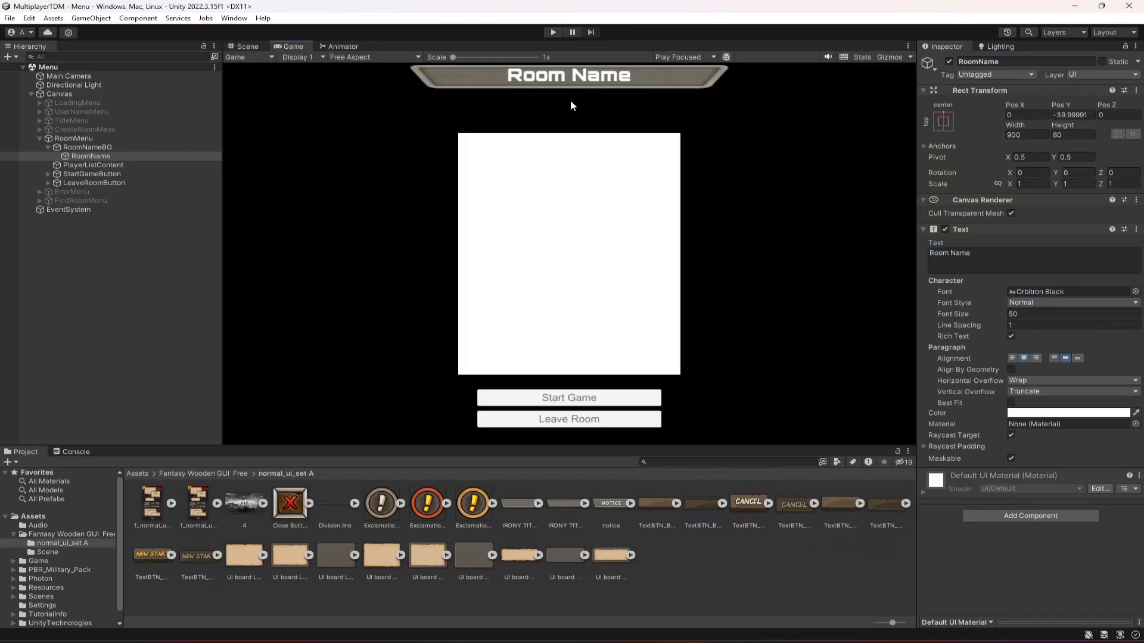
{"action": "left_click", "coordinate": [259, 46]}
{"action": "left_click", "coordinate": [63, 149]}
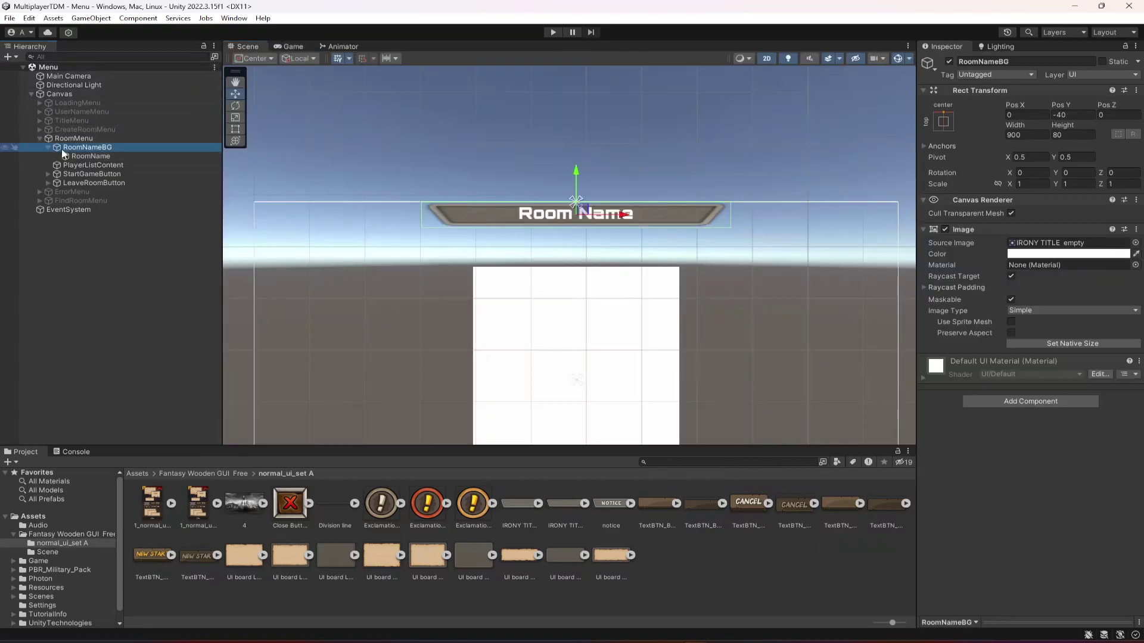
{"action": "left_click", "coordinate": [47, 147]}
Assign the UI board Large_parchment sprite to the PlayerListContent image.
{"action": "left_click", "coordinate": [76, 157]}
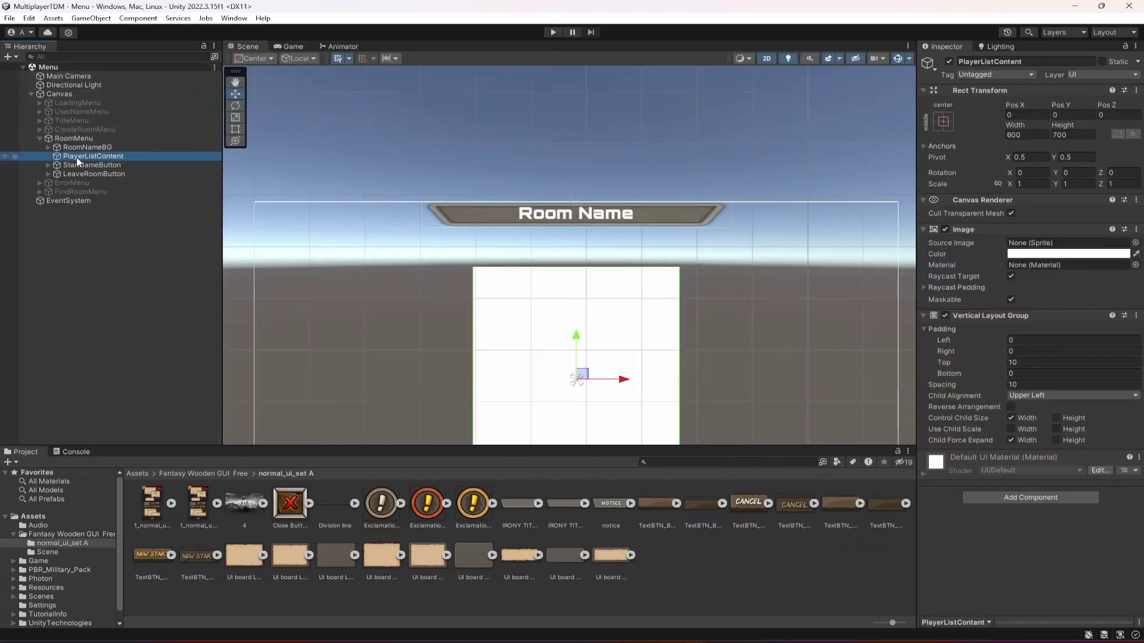
{"action": "middle_click_drag", "start_coordinate": [632, 360], "coordinate": [633, 279]}
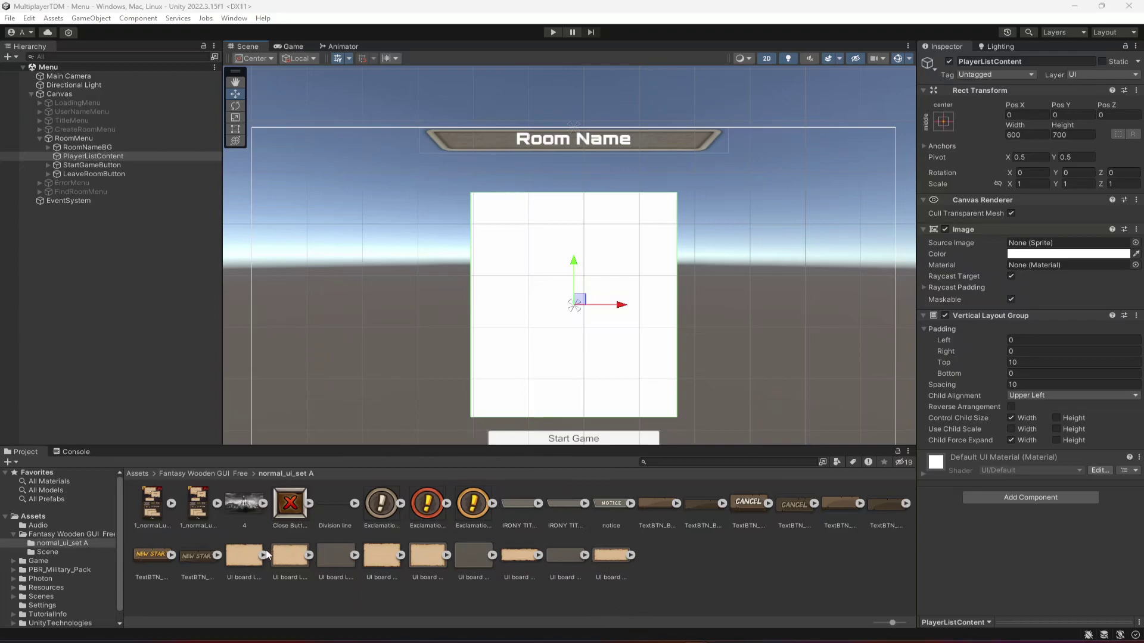
{"action": "left_click_drag", "start_coordinate": [242, 558], "coordinate": [1035, 243]}
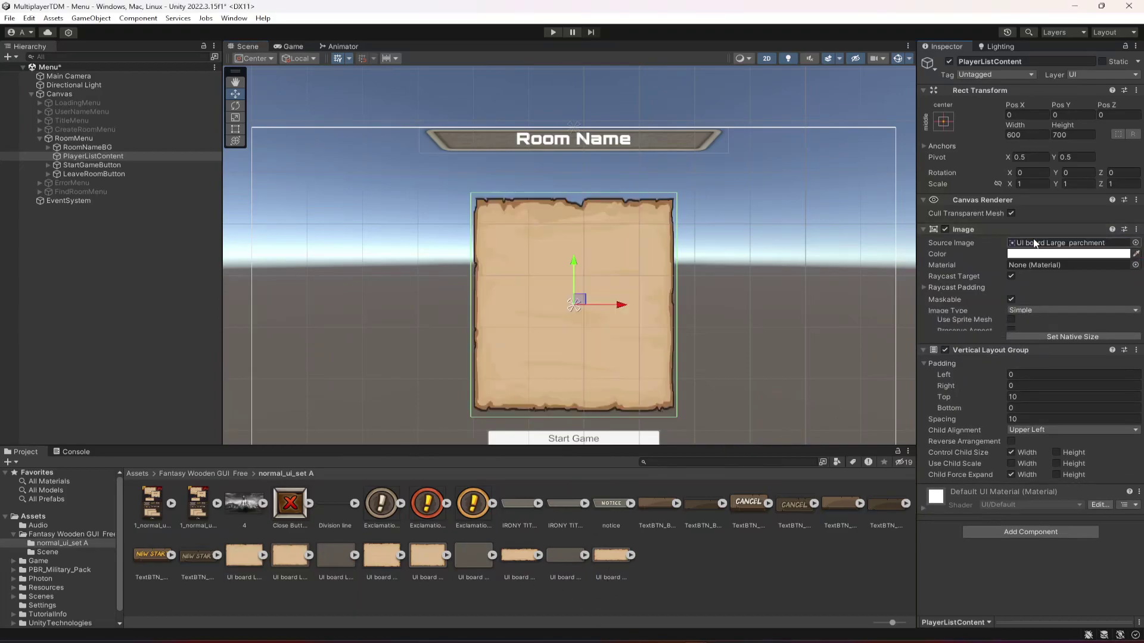
{"action": "middle_click_drag", "start_coordinate": [524, 302], "coordinate": [530, 211]}
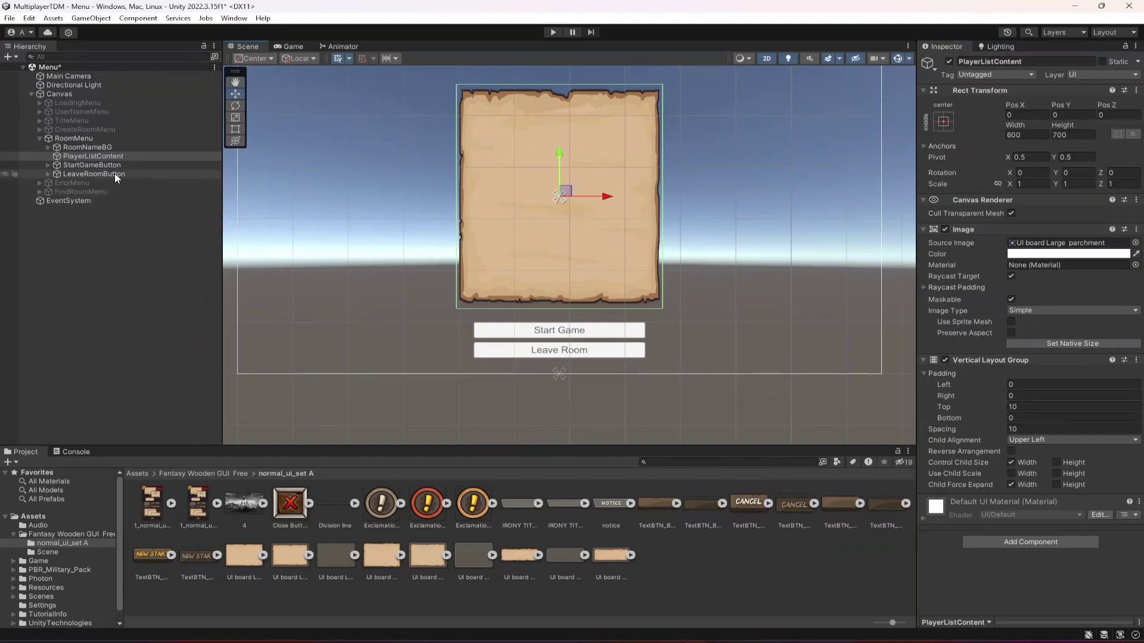
{"action": "left_click", "coordinate": [101, 166]}
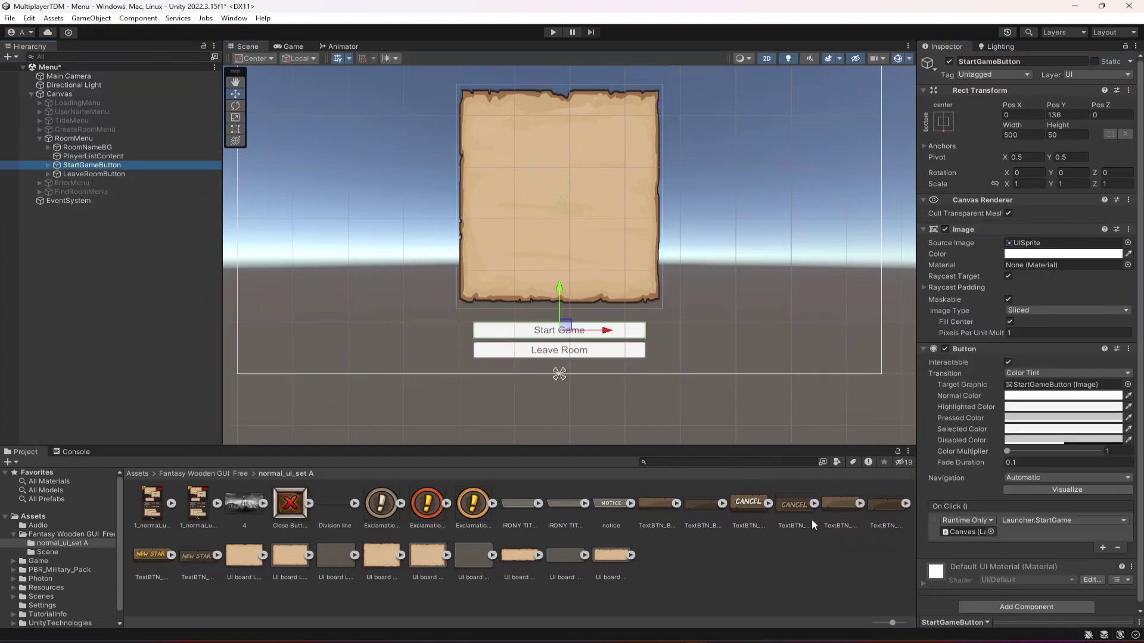
Give the Start Game and Leave Room buttons the TextBTN_Medium wooden sprite.
{"action": "left_click_drag", "start_coordinate": [842, 504], "coordinate": [1035, 243]}
{"action": "left_click", "coordinate": [112, 173]}
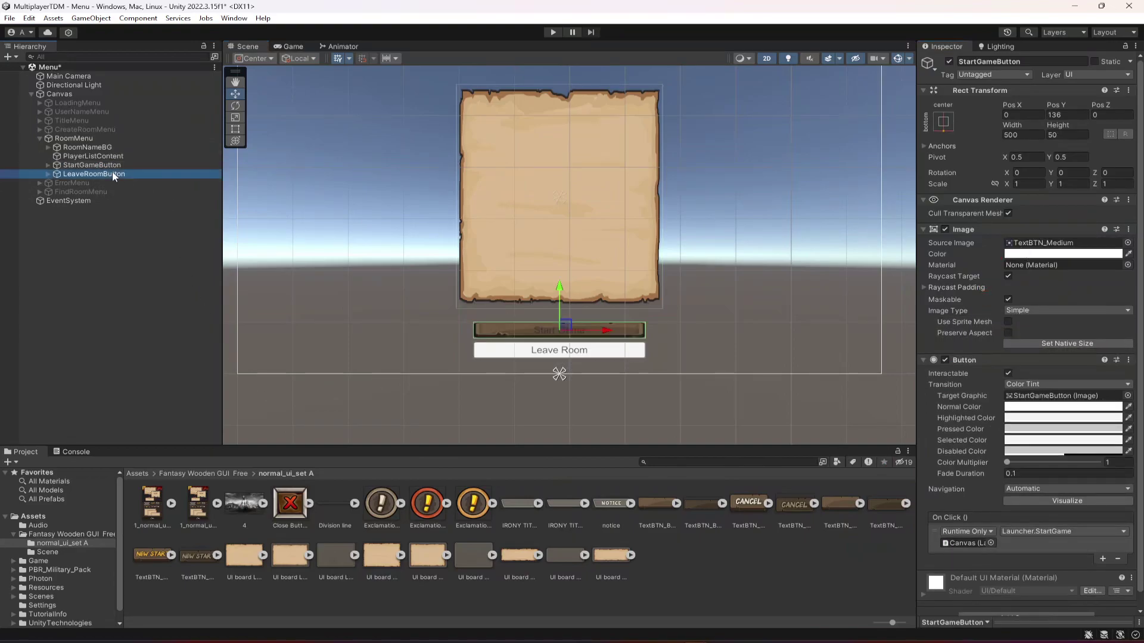
{"action": "left_click_drag", "start_coordinate": [841, 510], "coordinate": [1048, 247]}
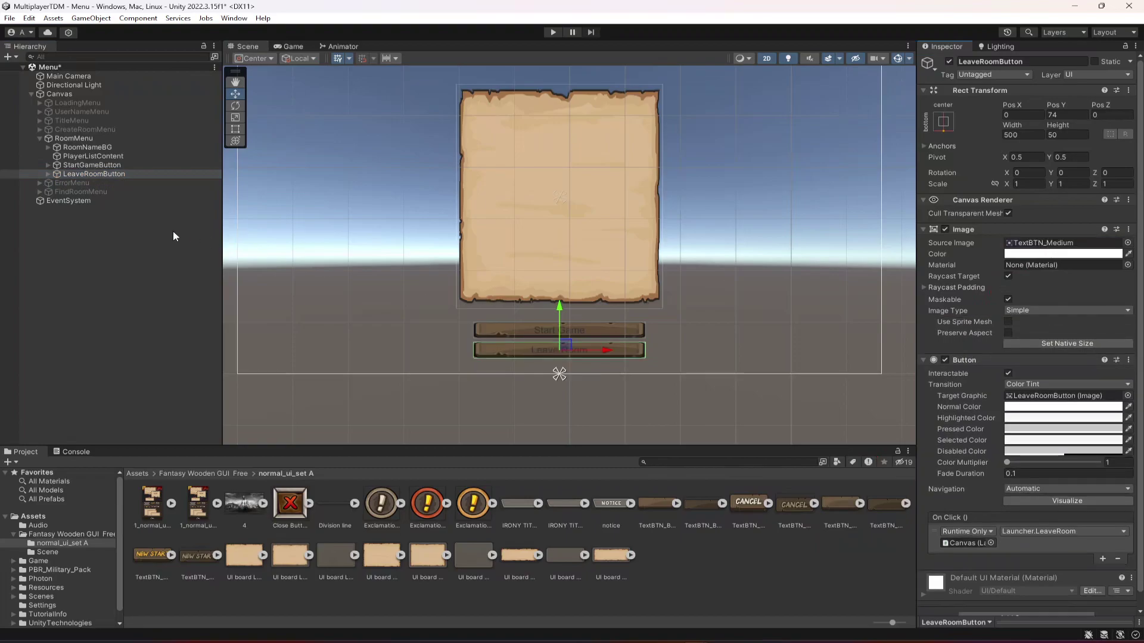
Make both button labels white Orbitron Black.
{"action": "left_click", "coordinate": [49, 164]}
{"action": "left_click", "coordinate": [48, 182]}
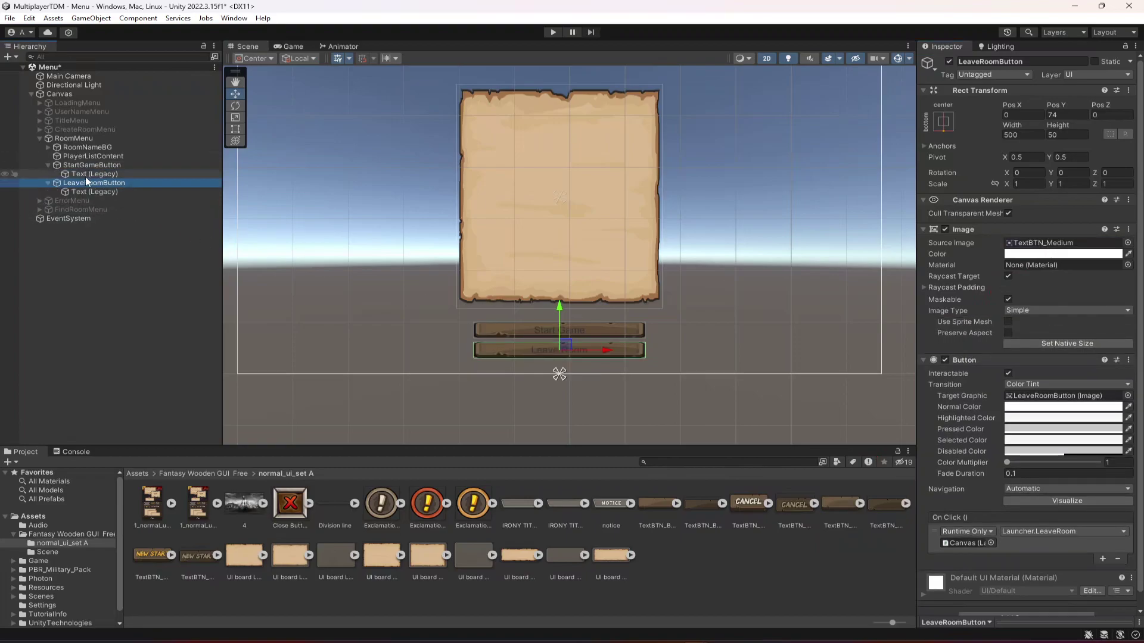
{"action": "left_click", "coordinate": [89, 173]}
{"action": "left_click", "coordinate": [90, 191], "text": "ctrl"}
{"action": "left_click", "coordinate": [1066, 413]}
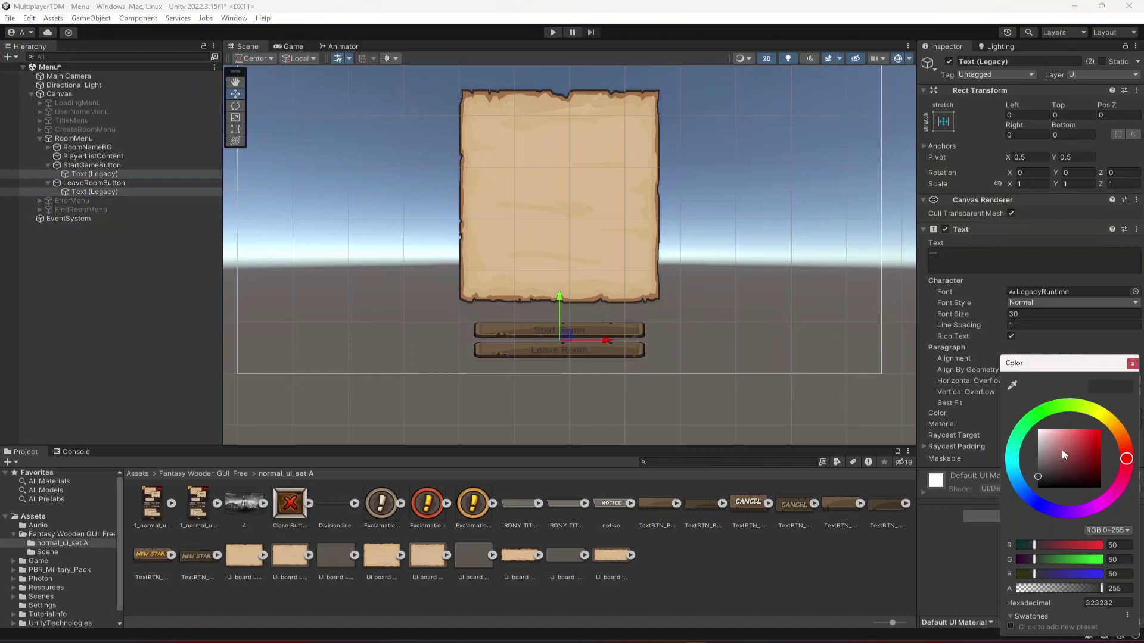
{"action": "left_click_drag", "start_coordinate": [1063, 455], "coordinate": [1036, 427]}
{"action": "left_click", "coordinate": [1132, 364]}
{"action": "left_click", "coordinate": [1135, 291]}
{"action": "double_click", "coordinate": [1045, 369]}
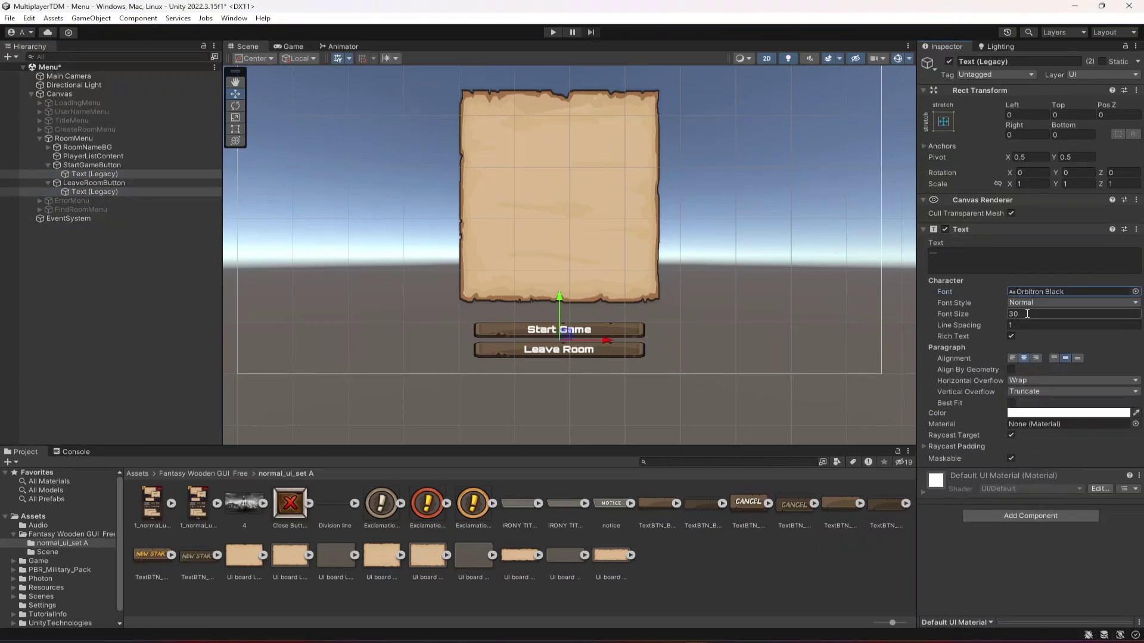
Set both buttons' height to 80 and raise Start Game slightly to space them apart.
{"action": "left_click", "coordinate": [48, 165]}
{"action": "left_click", "coordinate": [47, 173]}
{"action": "left_click", "coordinate": [71, 174]}
{"action": "left_click", "coordinate": [78, 166], "text": "shift"}
{"action": "left_click", "coordinate": [1064, 135]}
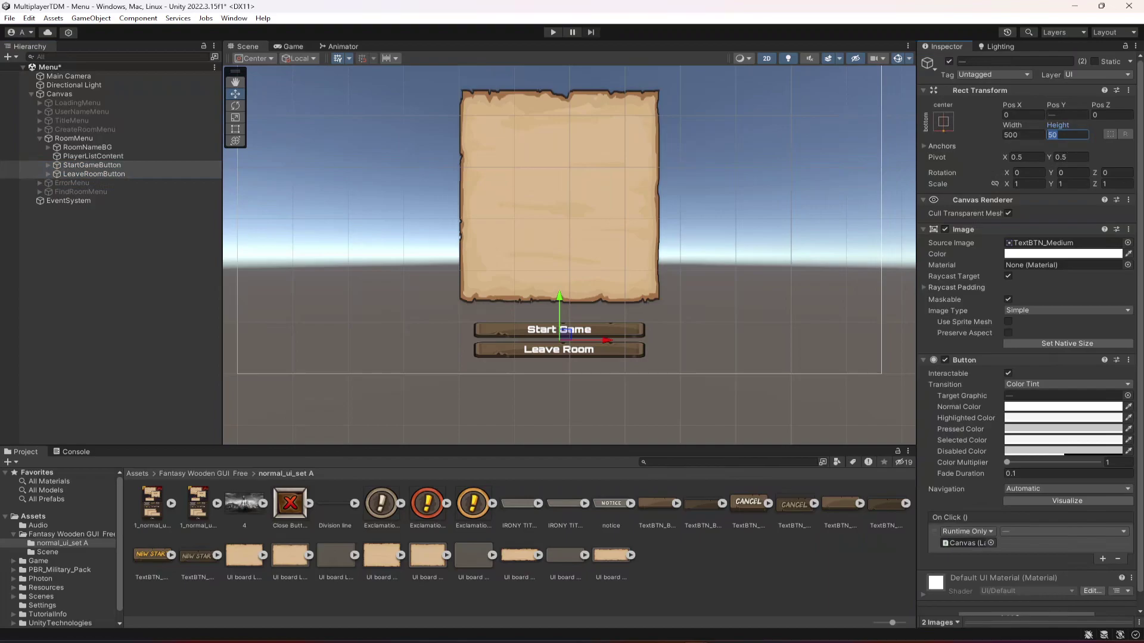
{"action": "double_click", "coordinate": [1056, 136]}
{"action": "type", "text": "80"}
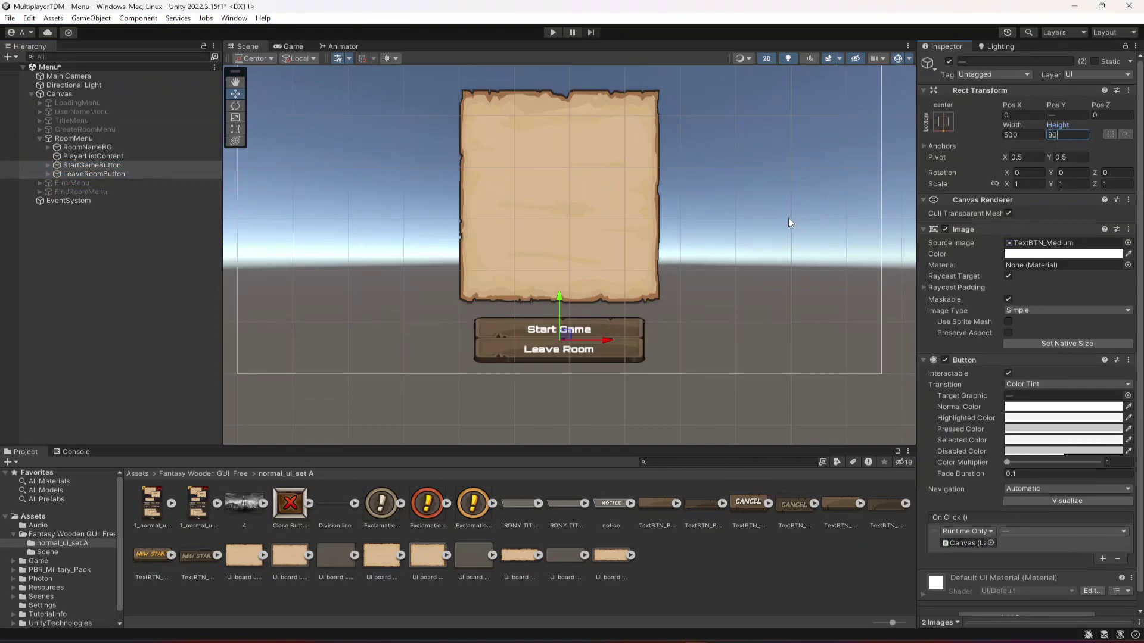
{"action": "left_click", "coordinate": [92, 165]}
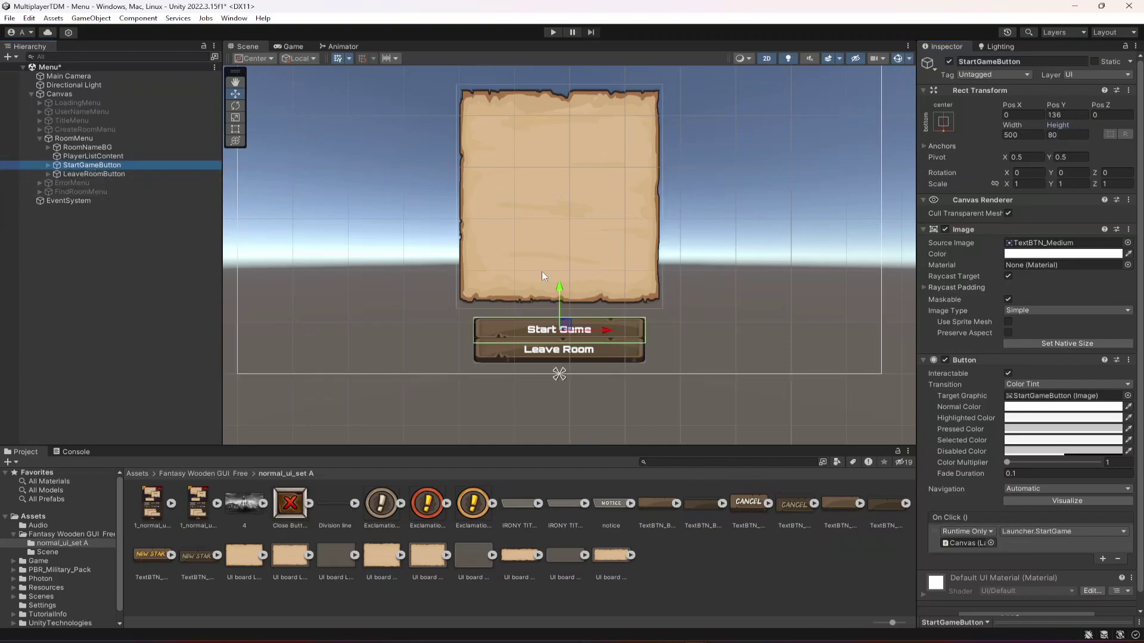
{"action": "mouse_move", "coordinate": [560, 292]}
{"action": "left_mouse_down"}
{"action": "mouse_move", "coordinate": [563, 280]}
{"action": "mouse_move", "coordinate": [560, 312]}
{"action": "left_mouse_up"}
Save the scene and preview the room menu in the Game view.
{"action": "left_click", "coordinate": [76, 174]}
{"action": "key", "text": "ctrl+s"}
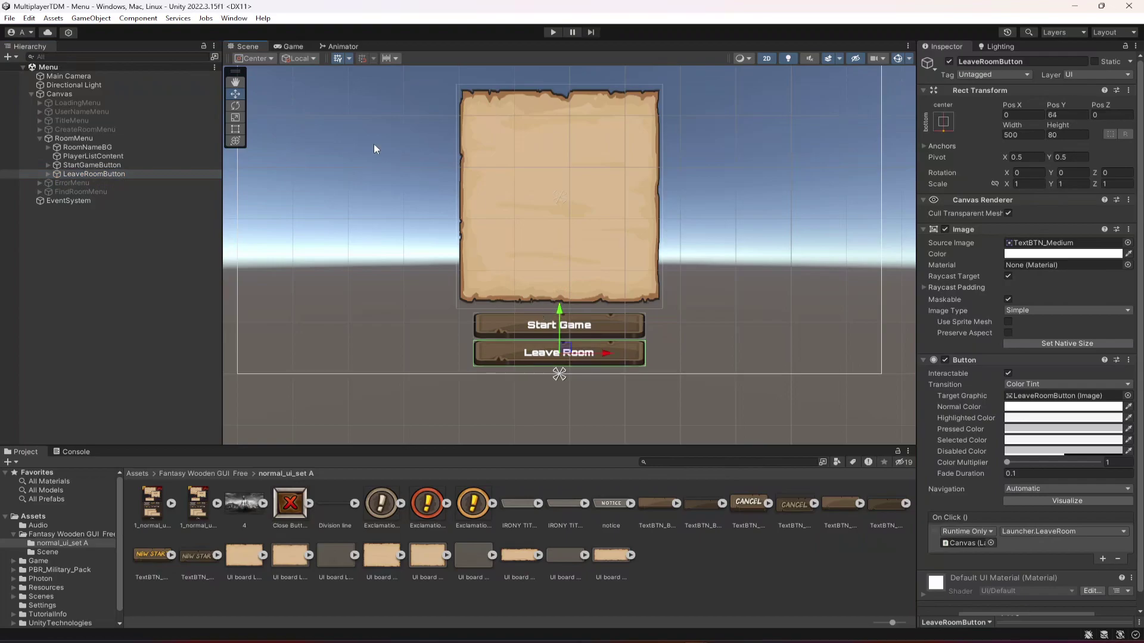
{"action": "left_click", "coordinate": [291, 47]}
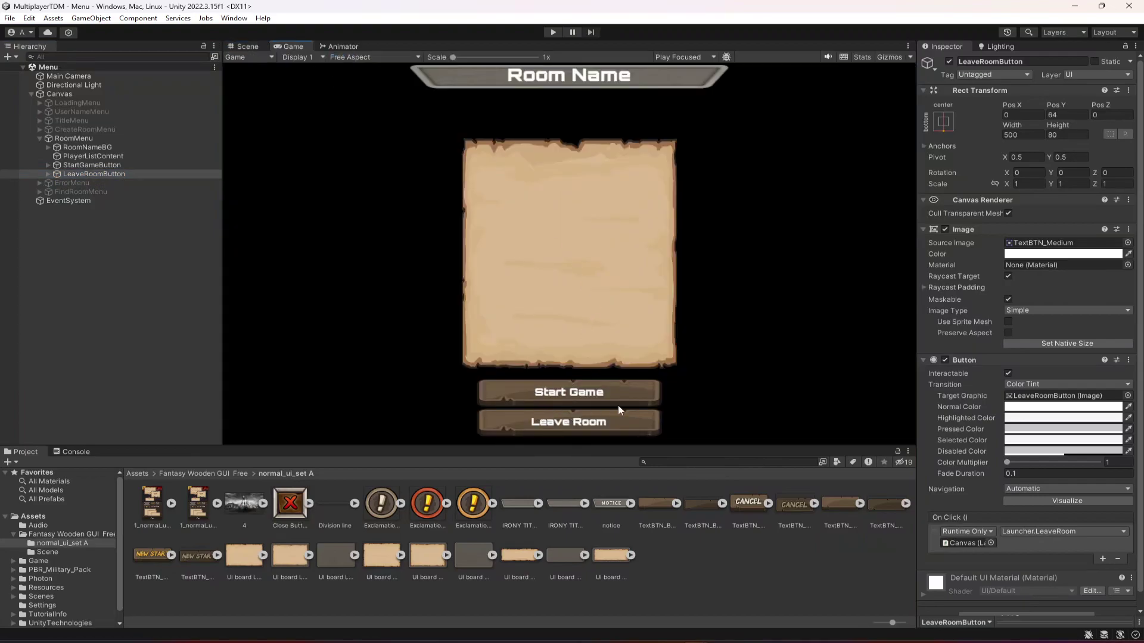
{"action": "left_click", "coordinate": [251, 47]}
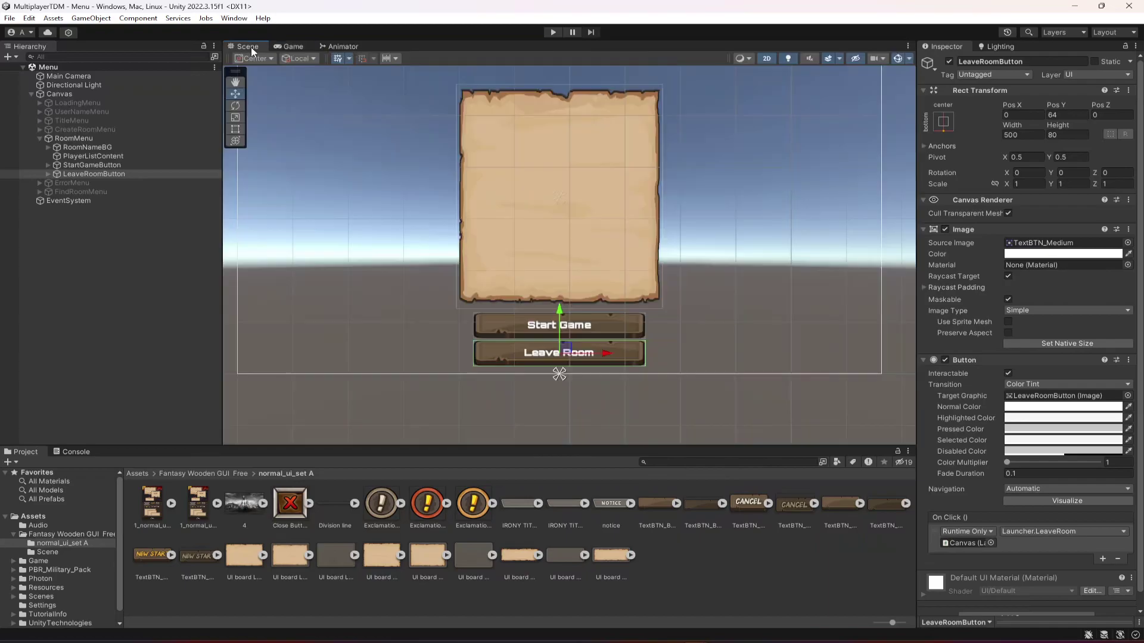
{"action": "left_click", "coordinate": [87, 242]}
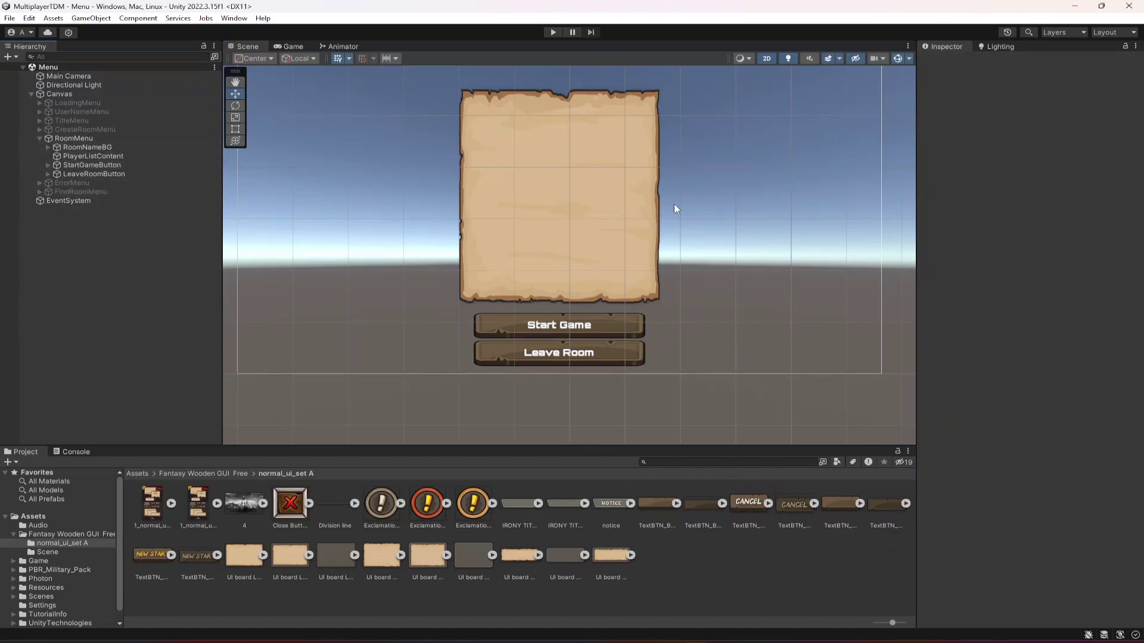
Open the RoomListItem prefab from the Game/Prefabs folder.
{"action": "middle_click_drag", "start_coordinate": [559, 170], "coordinate": [559, 254]}
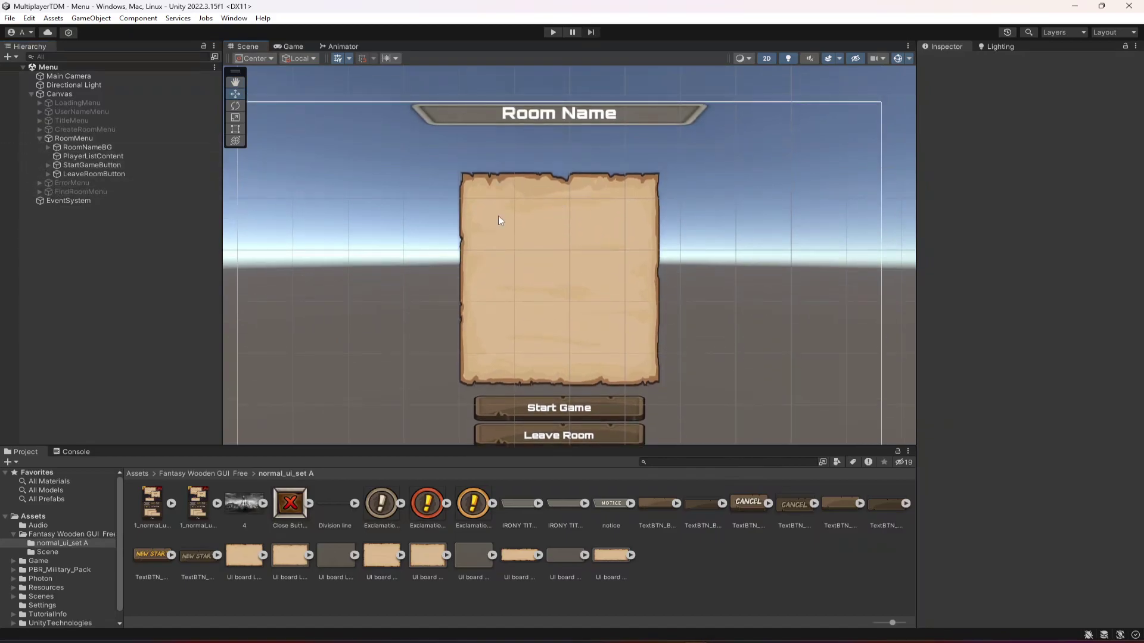
{"action": "left_click", "coordinate": [84, 158]}
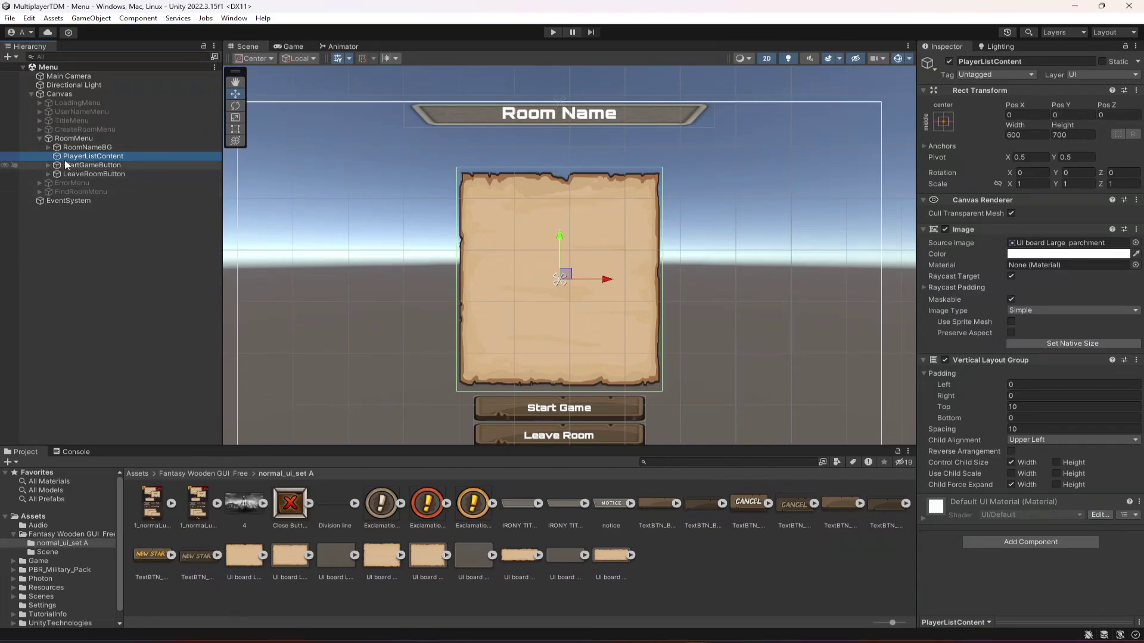
{"action": "scroll", "coordinate": [53, 556], "scroll_direction": "down", "scroll_amount": 1}
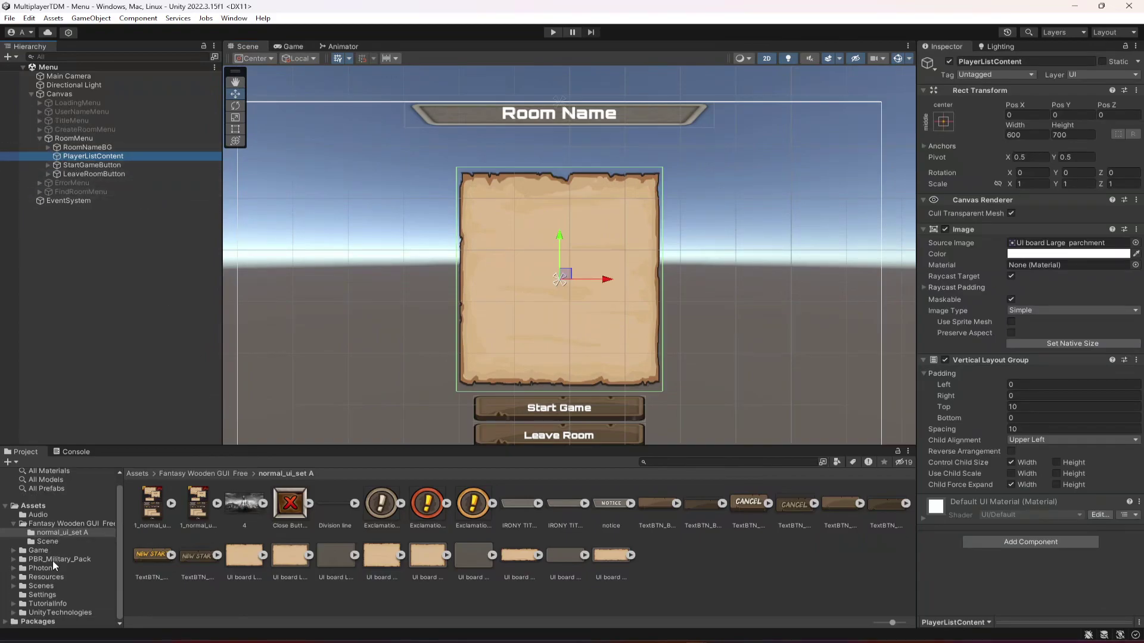
{"action": "left_click", "coordinate": [47, 551]}
{"action": "double_click", "coordinate": [197, 505]}
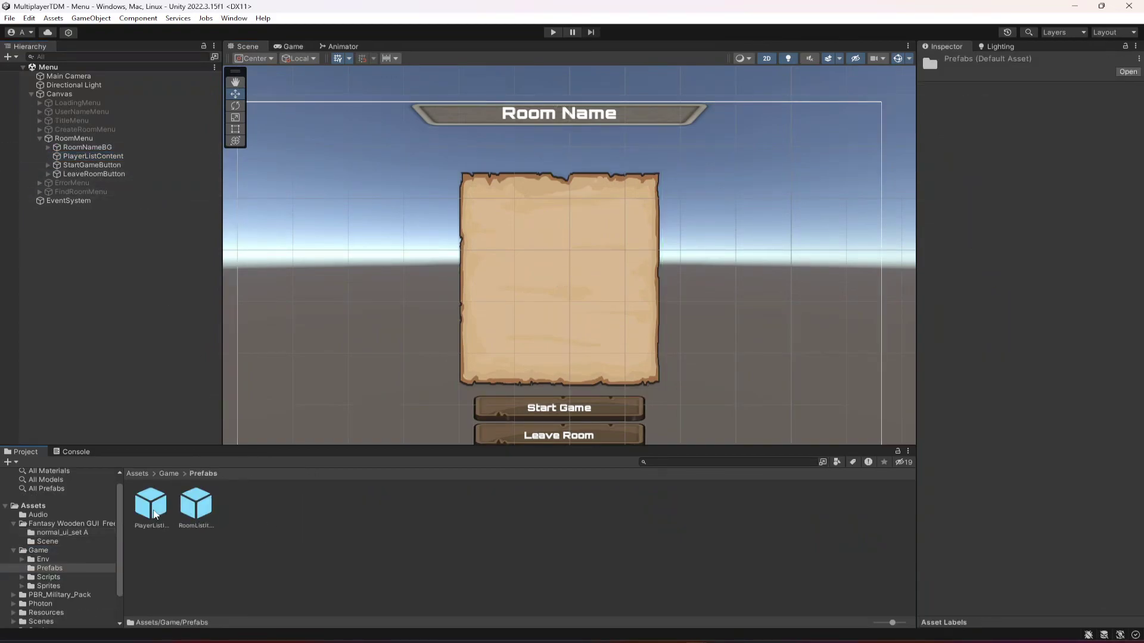
{"action": "left_click", "coordinate": [153, 512]}
{"action": "left_click", "coordinate": [190, 515]}
{"action": "double_click", "coordinate": [191, 515]}
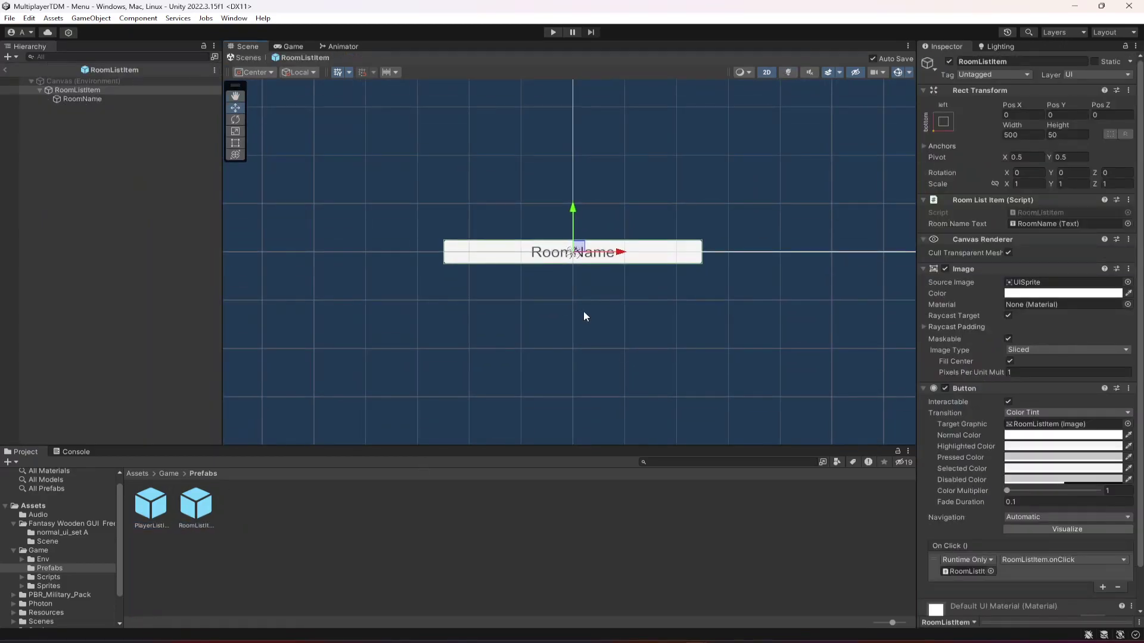
Give the RoomListItem root the TextBTN_Medium wooden sprite from normal_ui_set A.
{"action": "scroll", "coordinate": [583, 316], "scroll_direction": "down", "scroll_amount": 3}
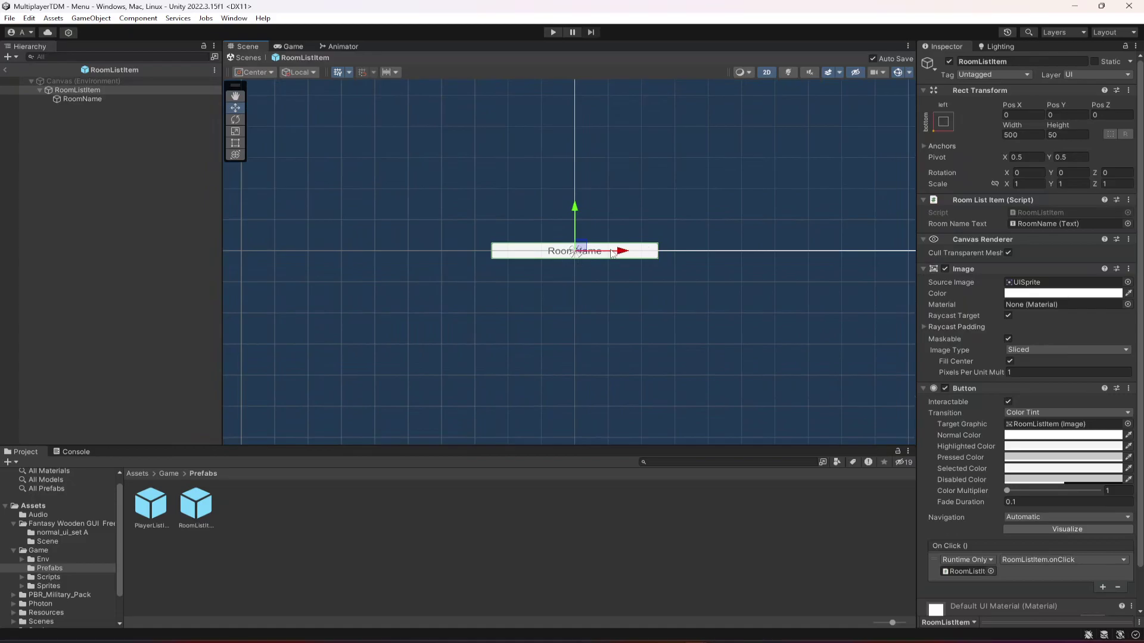
{"action": "left_click", "coordinate": [86, 91]}
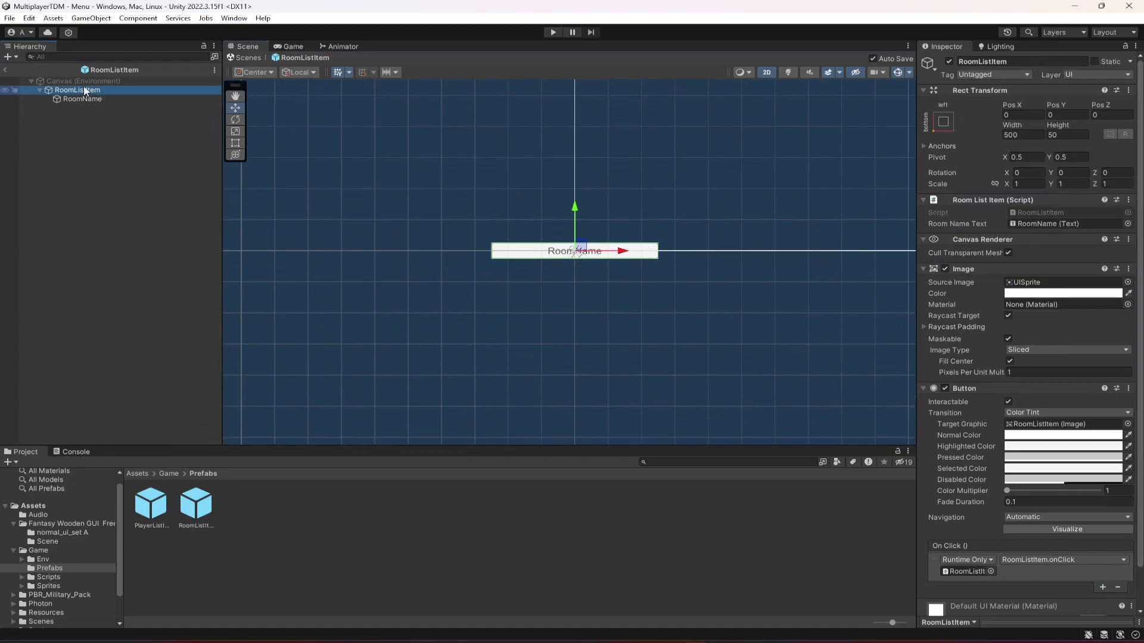
{"action": "scroll", "coordinate": [60, 536], "scroll_direction": "down", "scroll_amount": 2}
{"action": "left_click", "coordinate": [63, 501]}
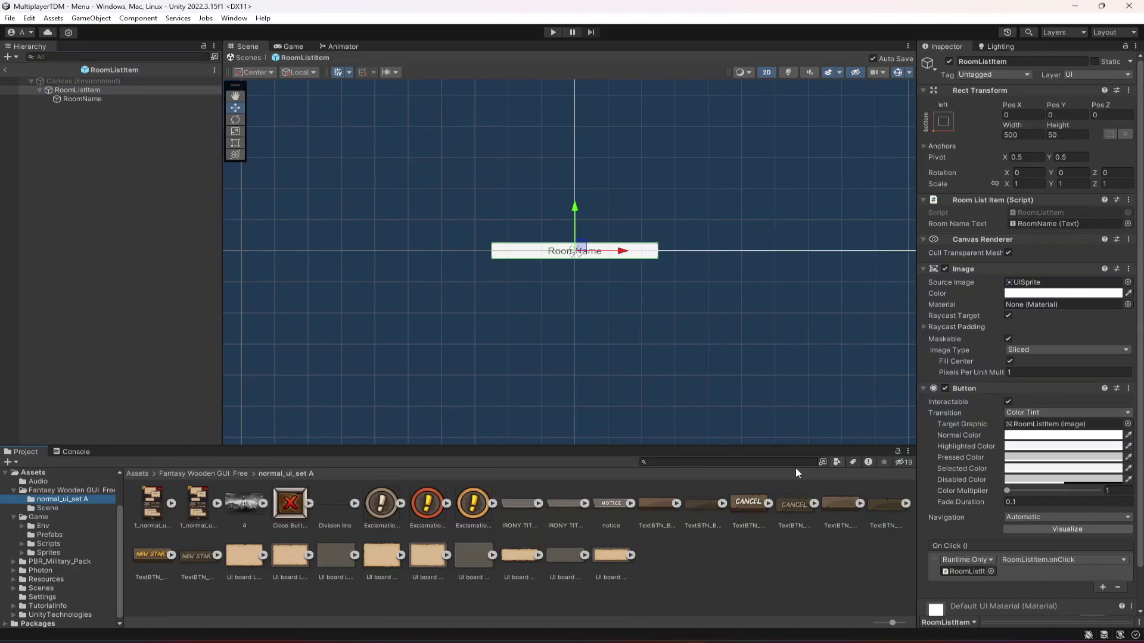
{"action": "left_click_drag", "start_coordinate": [853, 510], "coordinate": [1054, 283]}
Make the RoomName text white Orbitron Black and exit back to the Menu scene.
{"action": "left_click", "coordinate": [89, 99]}
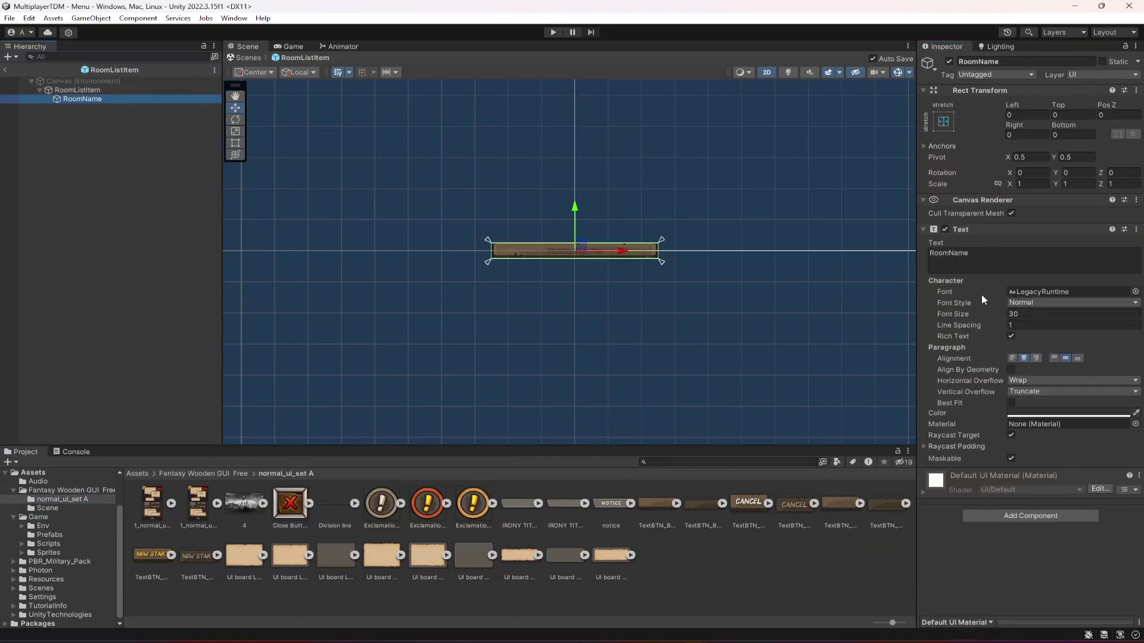
{"action": "left_click", "coordinate": [1033, 412]}
{"action": "left_click_drag", "start_coordinate": [1054, 441], "coordinate": [951, 398]}
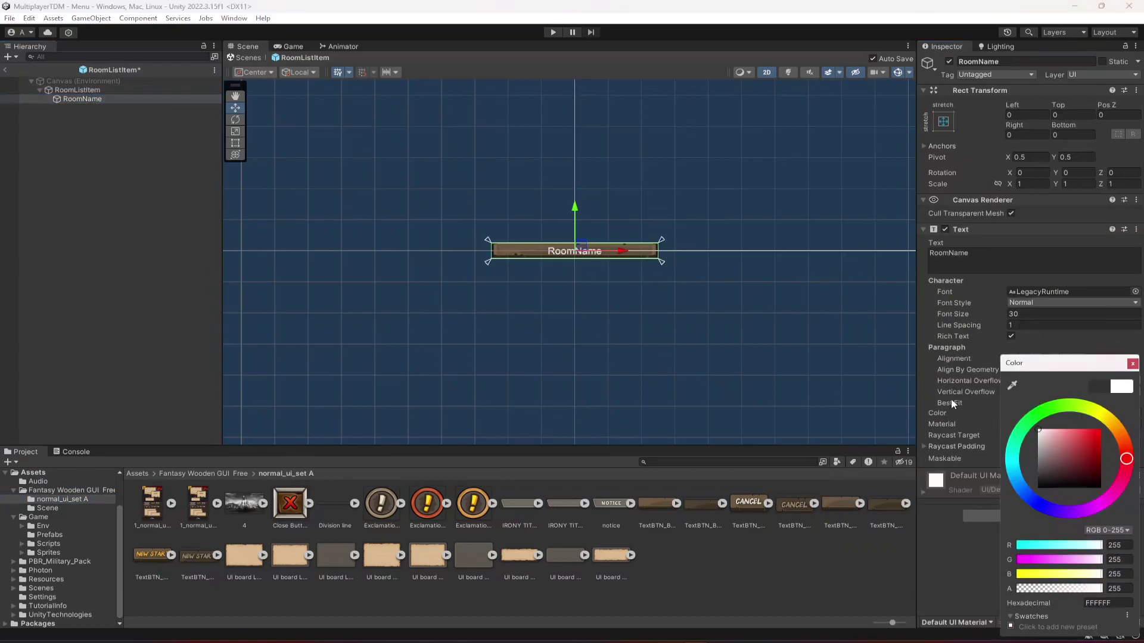
{"action": "left_click", "coordinate": [1132, 364]}
{"action": "left_click", "coordinate": [1135, 292]}
{"action": "double_click", "coordinate": [1045, 395]}
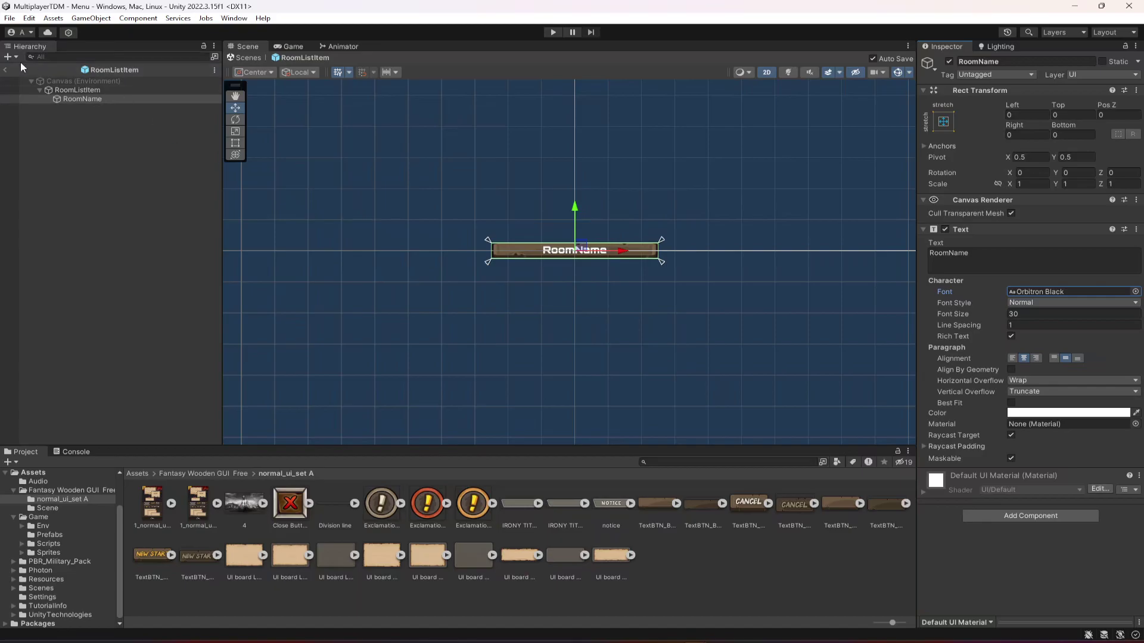
{"action": "left_click", "coordinate": [5, 70]}
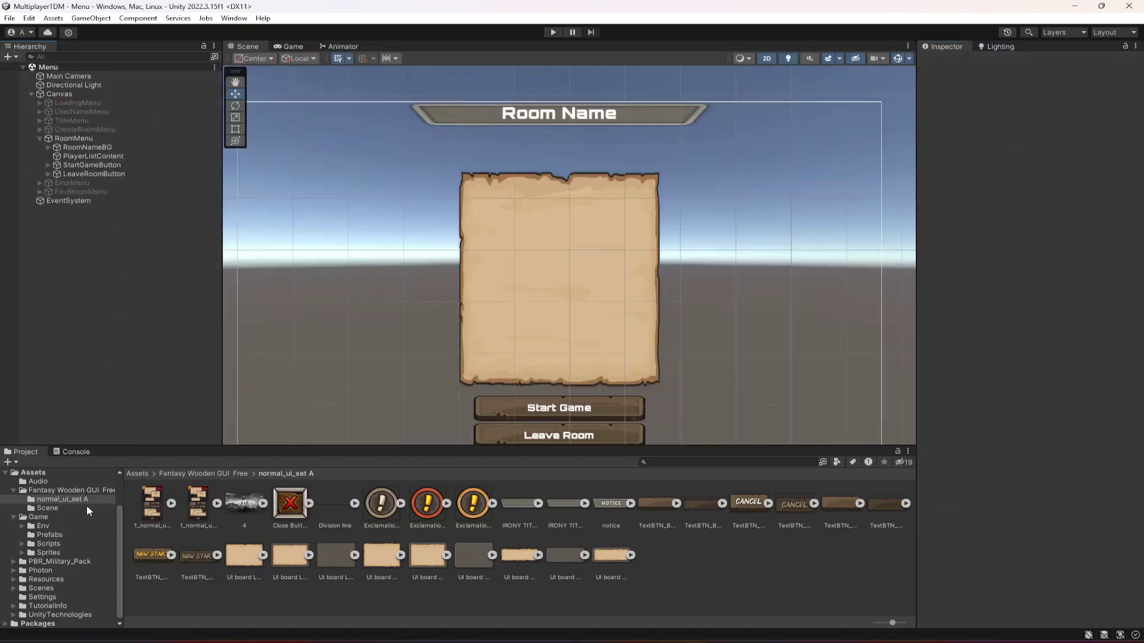
Open the PlayerListItem prefab, inspect its TeamNumber text and root, then exit Prefab mode.
{"action": "left_click", "coordinate": [49, 534]}
{"action": "double_click", "coordinate": [144, 517]}
{"action": "scroll", "coordinate": [444, 337], "scroll_direction": "down", "scroll_amount": 3}
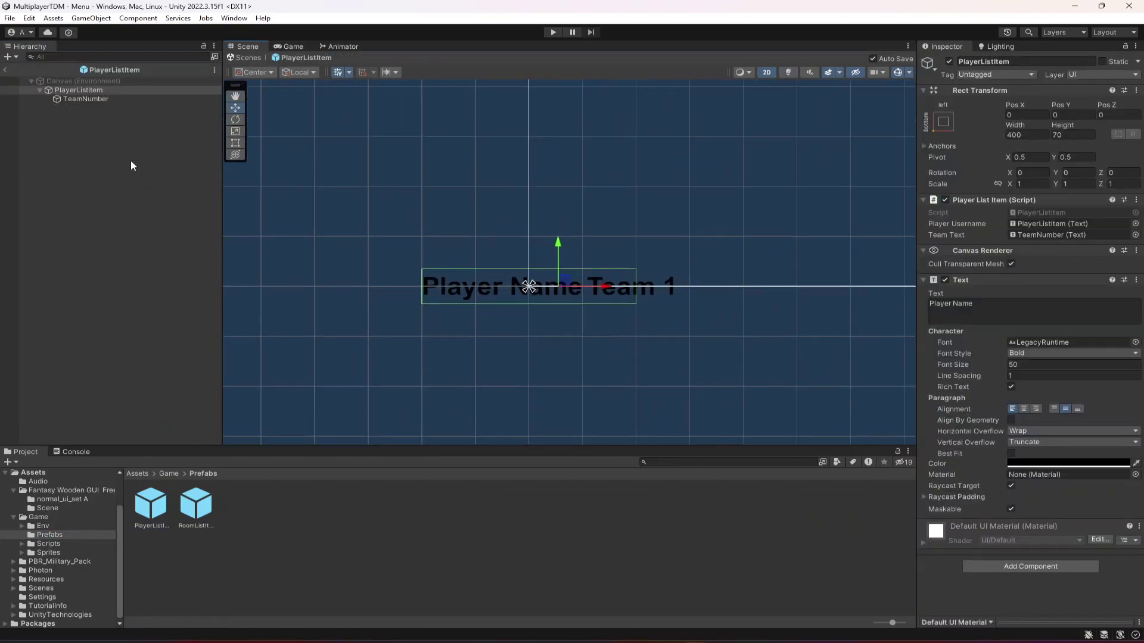
{"action": "left_click", "coordinate": [76, 99]}
{"action": "left_click", "coordinate": [76, 91]}
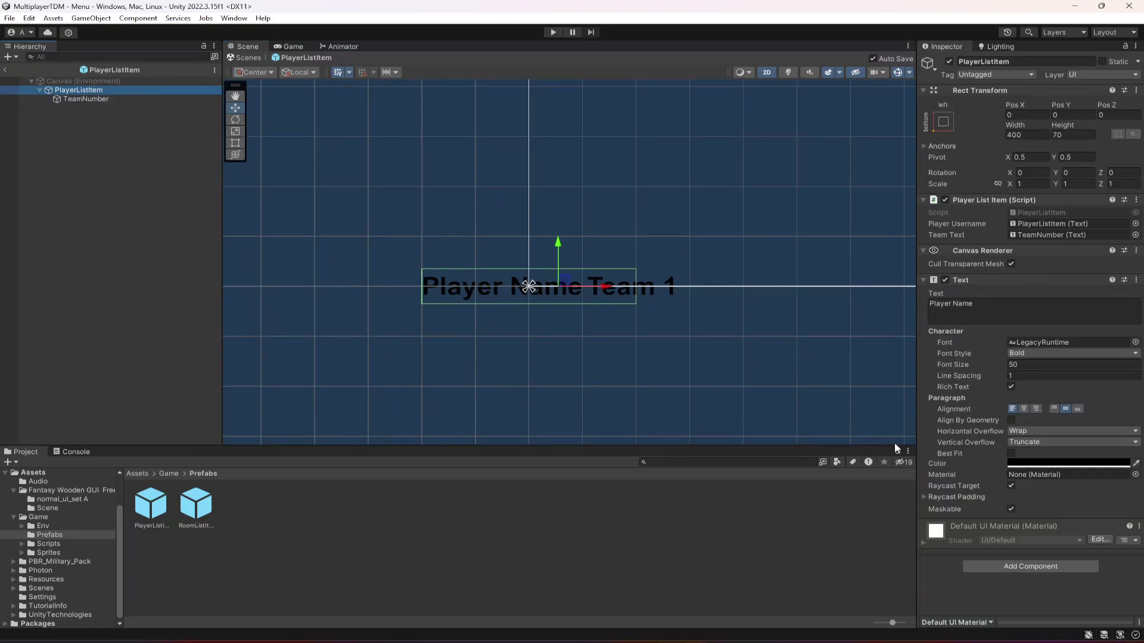
{"action": "left_click", "coordinate": [6, 70]}
Centre the Room menu and preview it in a maximized Game view, then restore the layout.
{"action": "left_click", "coordinate": [14, 517]}
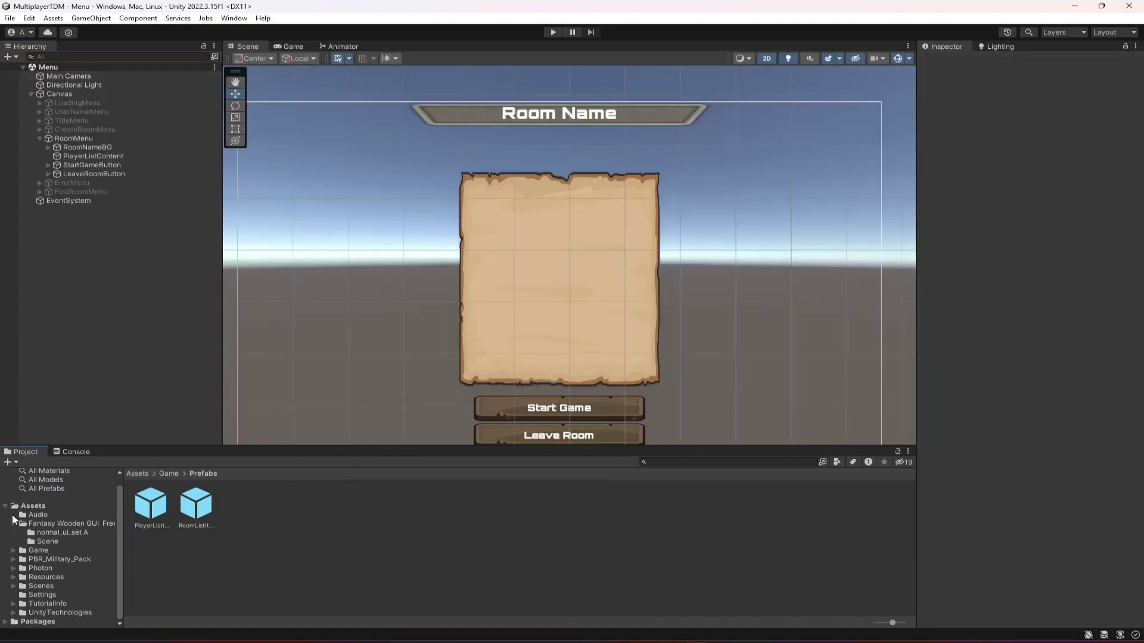
{"action": "left_click", "coordinate": [13, 524]}
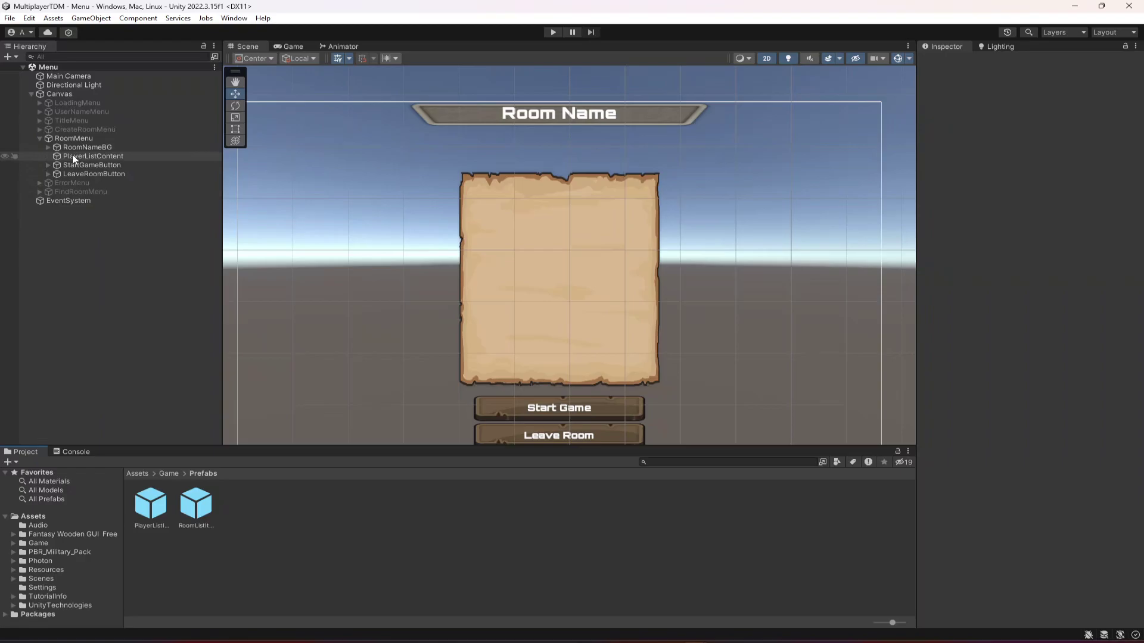
{"action": "middle_click_drag", "start_coordinate": [672, 349], "coordinate": [678, 321]}
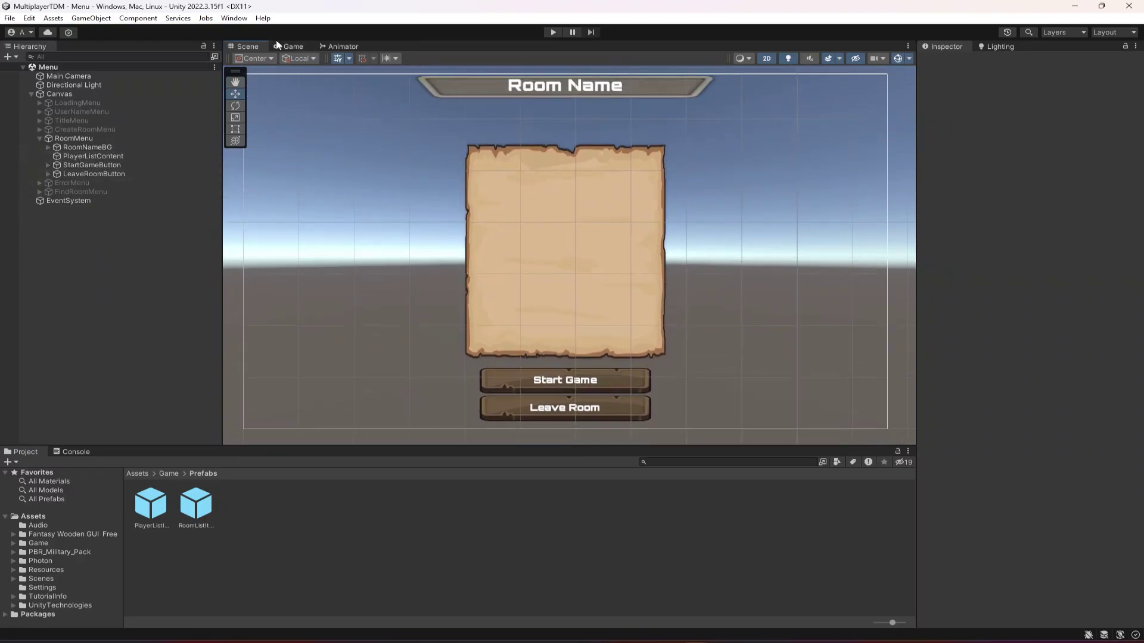
{"action": "left_click", "coordinate": [289, 46]}
{"action": "key", "text": "shift+space"}
{"action": "key", "text": "shift+space"}
{"action": "left_click", "coordinate": [67, 139]}
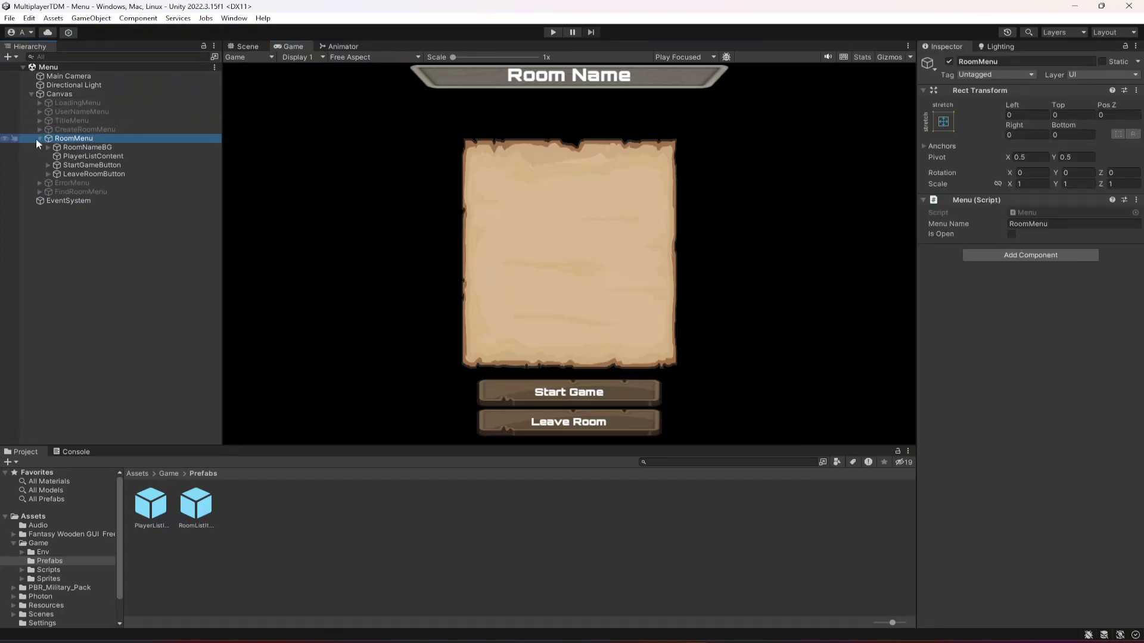
Hide the RoomMenu and make the ErrorMenu visible.
{"action": "left_click", "coordinate": [38, 139]}
{"action": "left_click", "coordinate": [949, 61]}
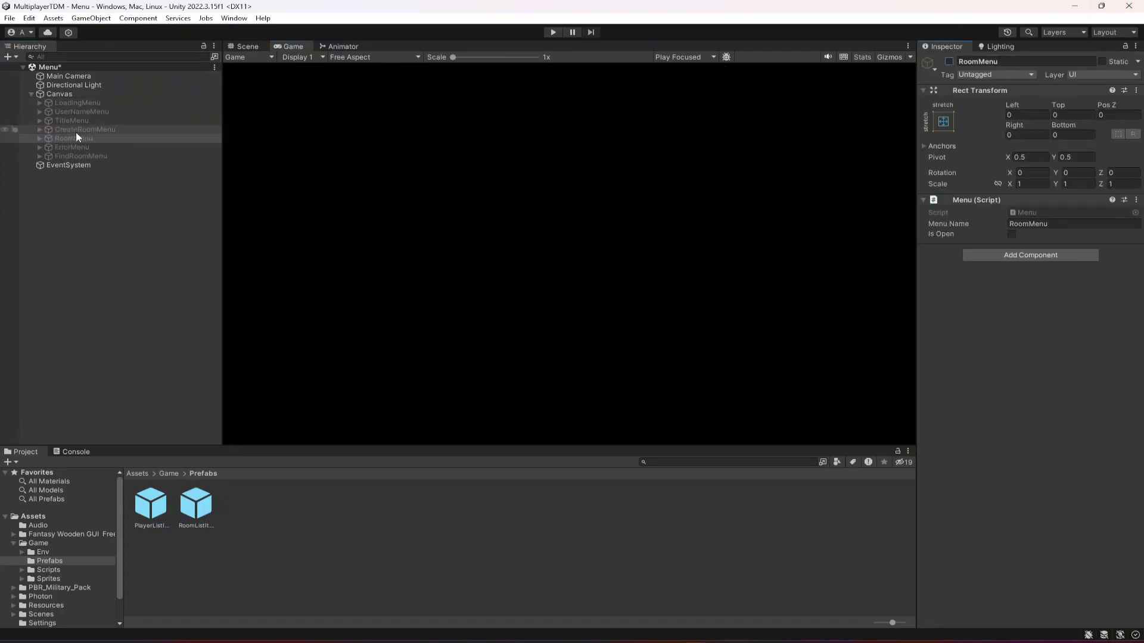
{"action": "left_click", "coordinate": [102, 147]}
{"action": "left_click", "coordinate": [949, 62]}
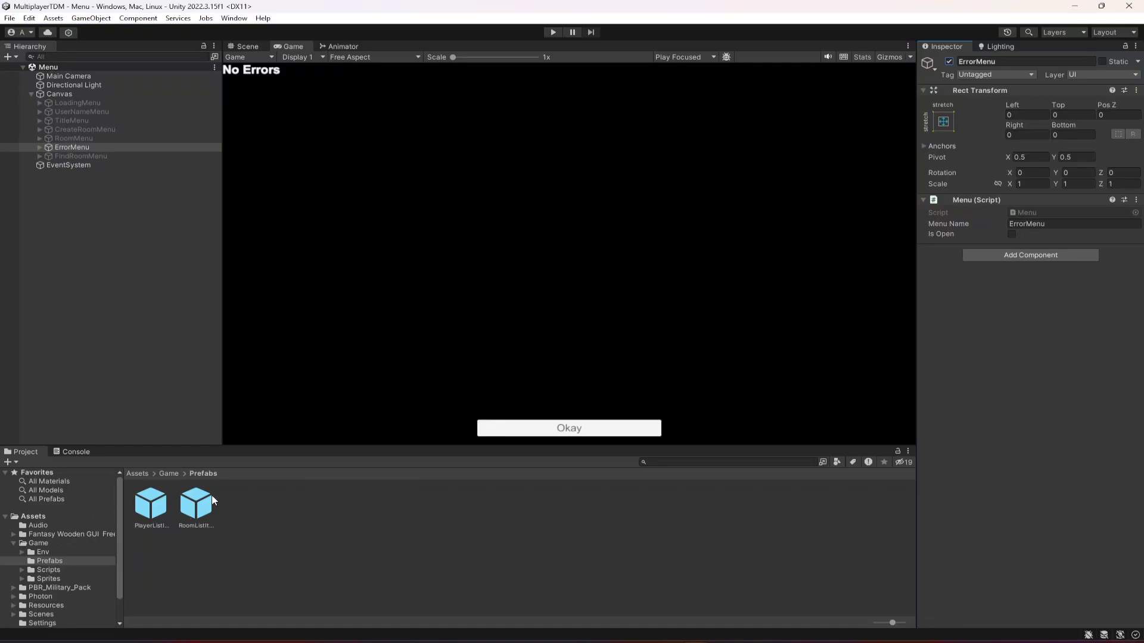
Assign the TextBTN_Medium wooden sprite to the OkayButton's Source Image.
{"action": "left_click", "coordinate": [37, 543]}
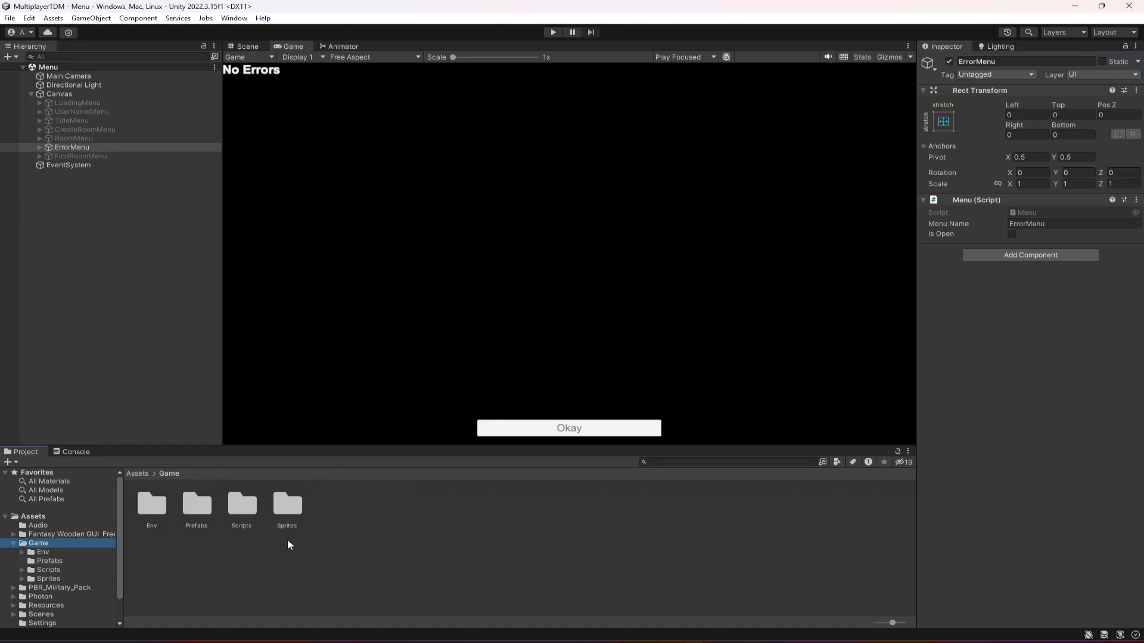
{"action": "left_click", "coordinate": [78, 535]}
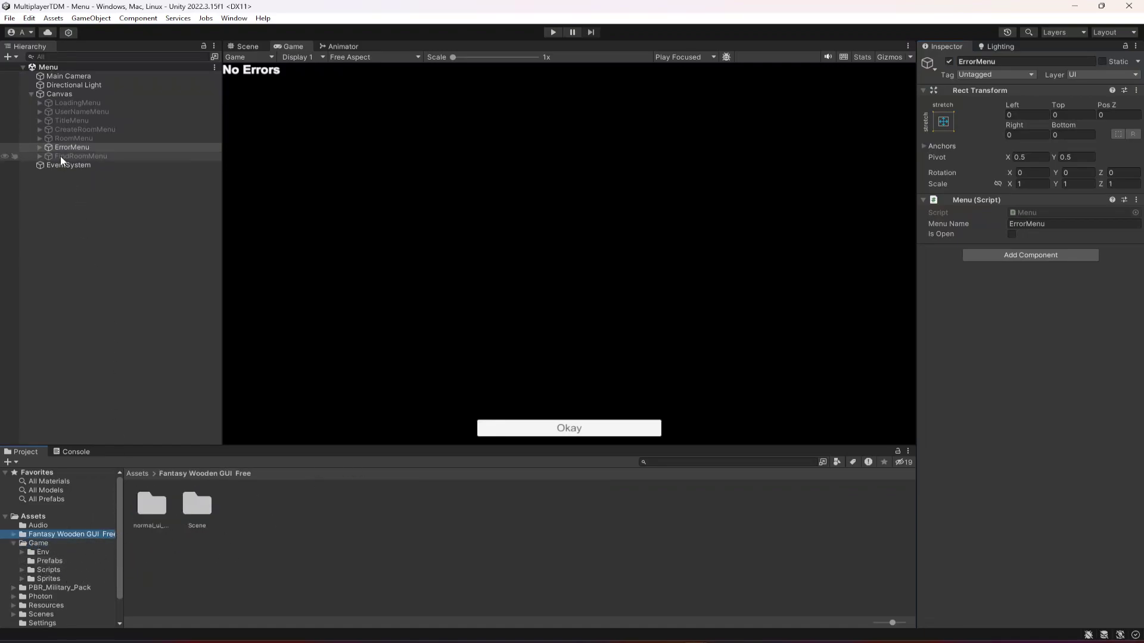
{"action": "left_click", "coordinate": [39, 147]}
{"action": "left_click", "coordinate": [80, 165]}
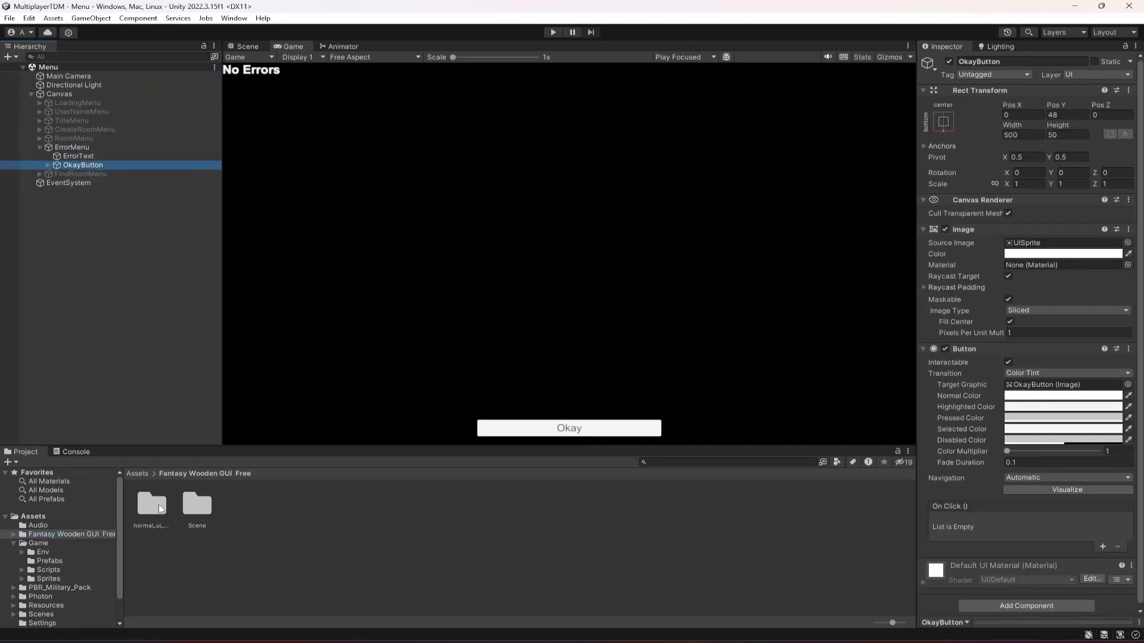
{"action": "double_click", "coordinate": [158, 504]}
{"action": "left_click", "coordinate": [79, 165]}
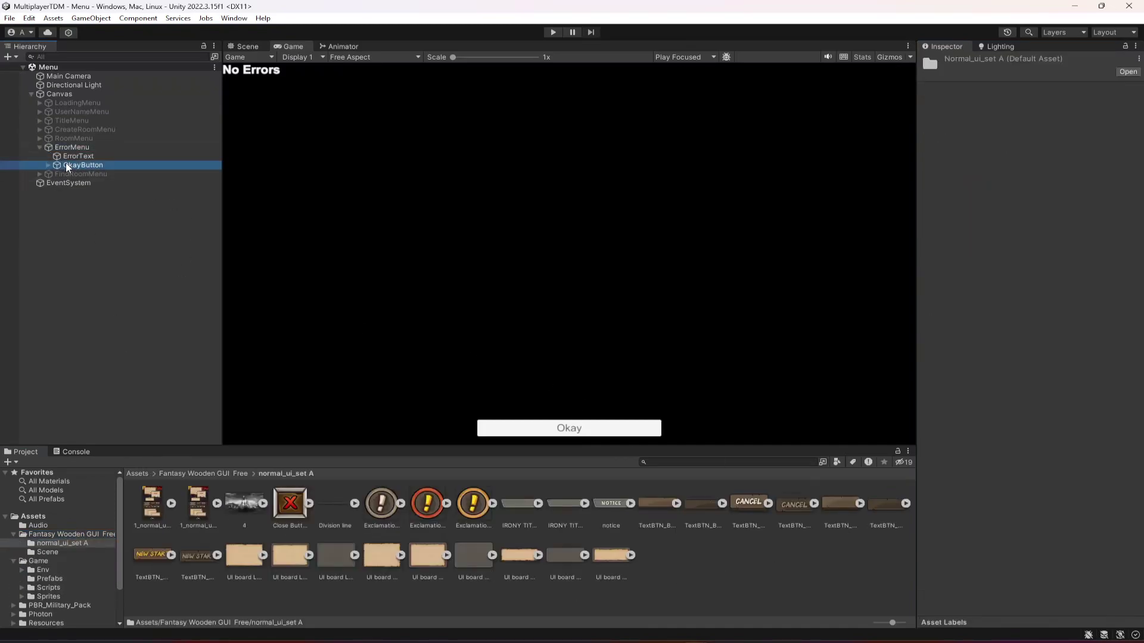
{"action": "left_click_drag", "start_coordinate": [839, 510], "coordinate": [1054, 243]}
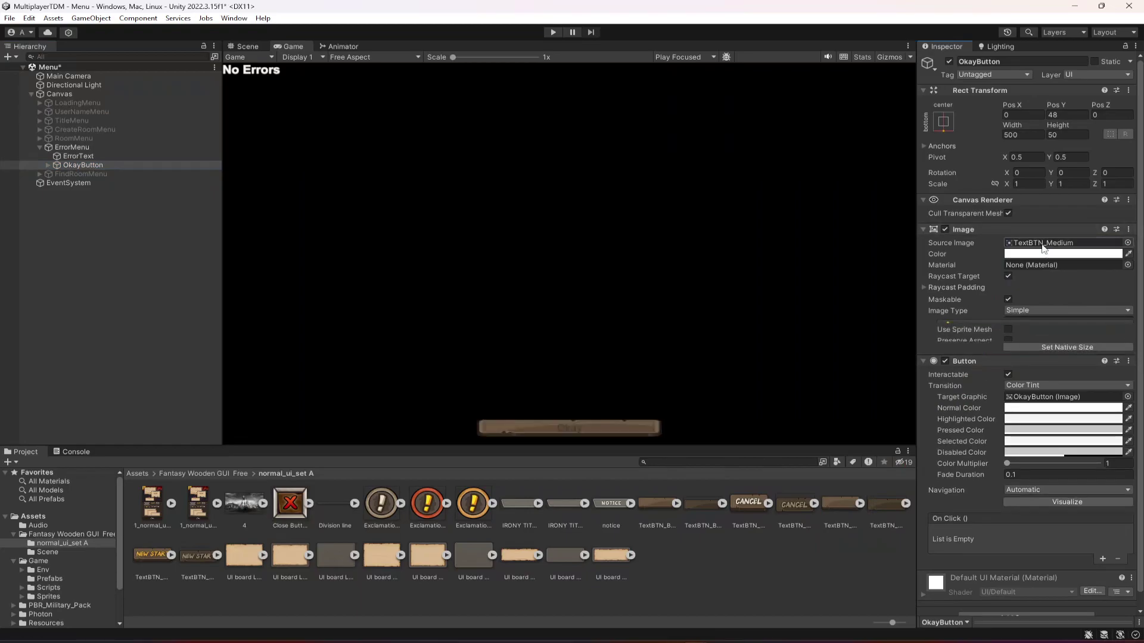
Make the Okay button's label white in the Orbitron Black font.
{"action": "left_click", "coordinate": [48, 165]}
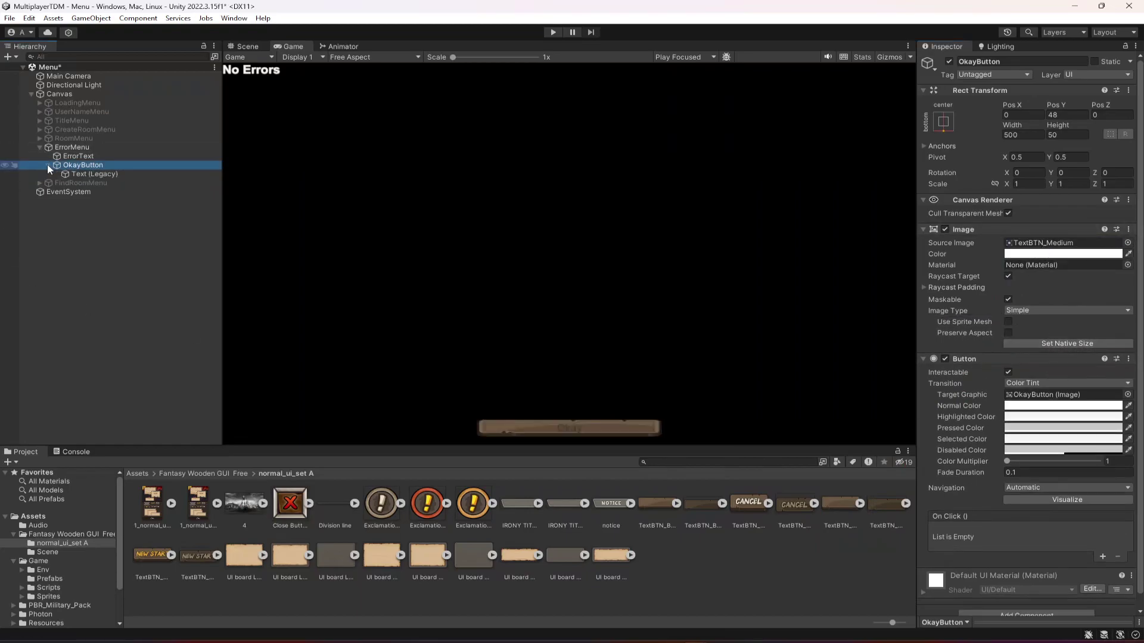
{"action": "left_click", "coordinate": [86, 174]}
{"action": "left_click", "coordinate": [1043, 414]}
{"action": "left_click", "coordinate": [1055, 444]}
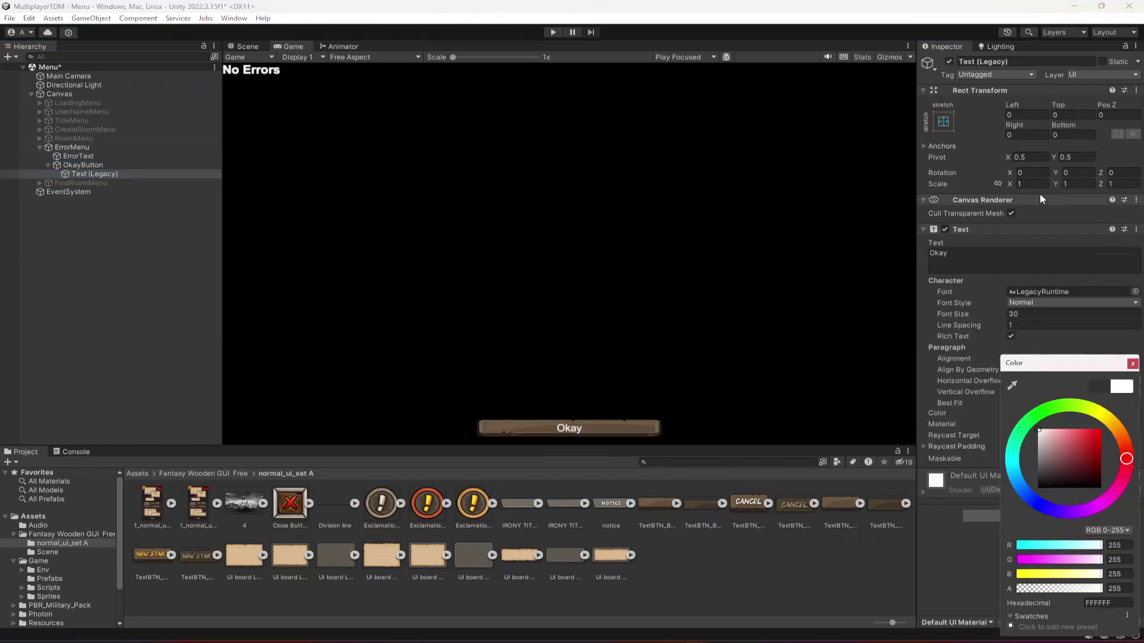
{"action": "left_click", "coordinate": [1072, 306]}
{"action": "left_click", "coordinate": [1135, 292]}
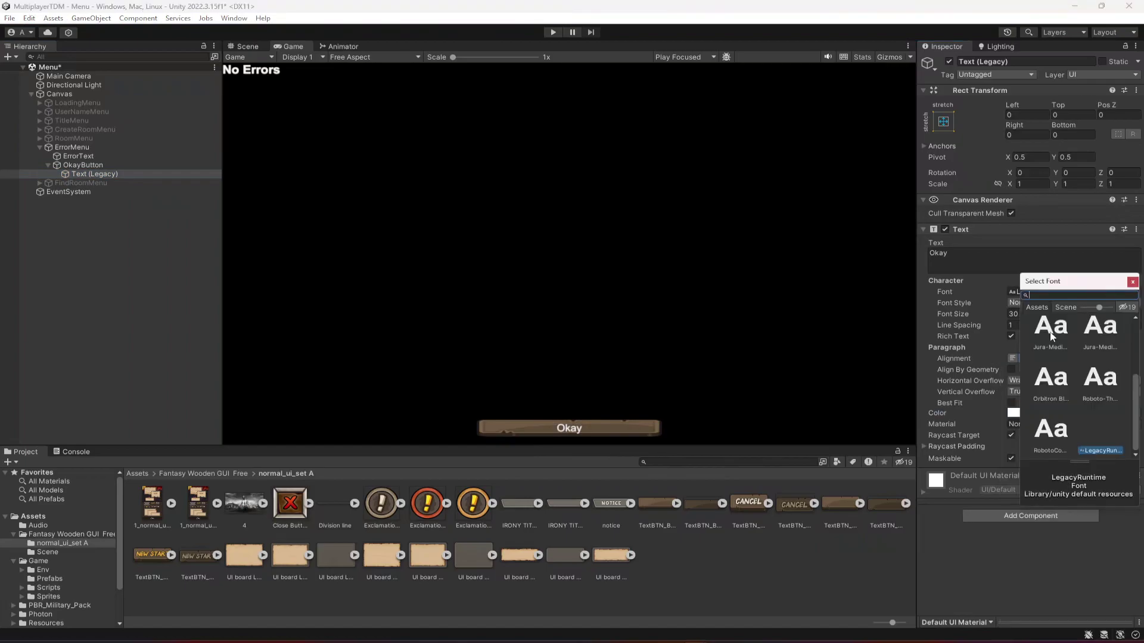
{"action": "double_click", "coordinate": [1048, 379]}
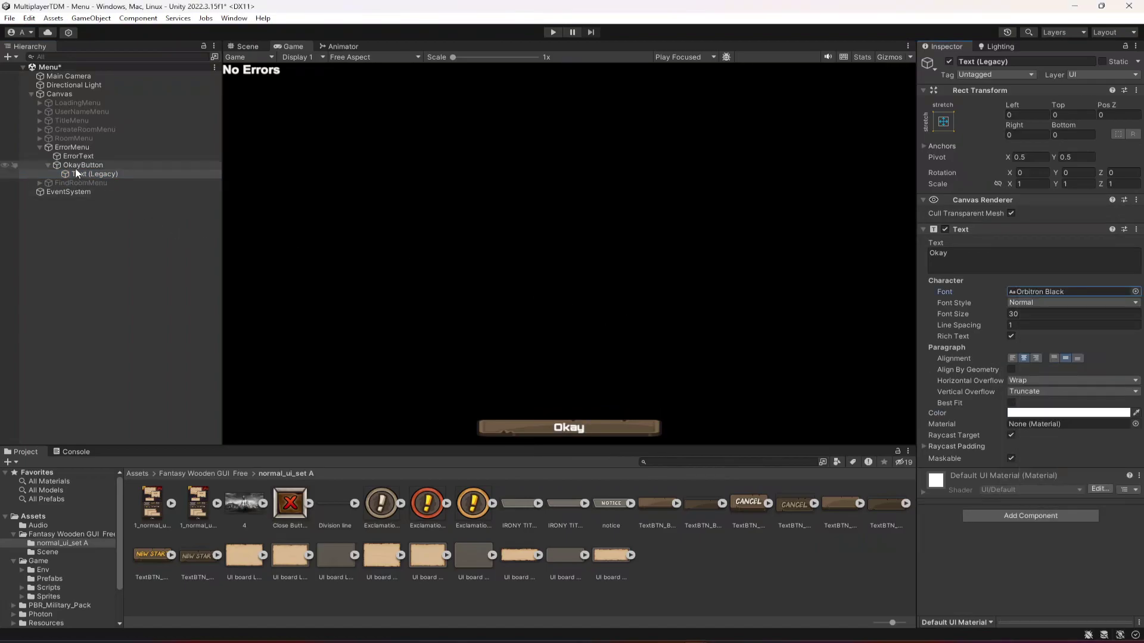
Set the OkayButton height to 80, save, and anchor it bottom-centre.
{"action": "left_click", "coordinate": [48, 164]}
{"action": "left_click", "coordinate": [1070, 135]}
{"action": "type", "text": "80"}
{"action": "key", "text": "ctrl+s"}
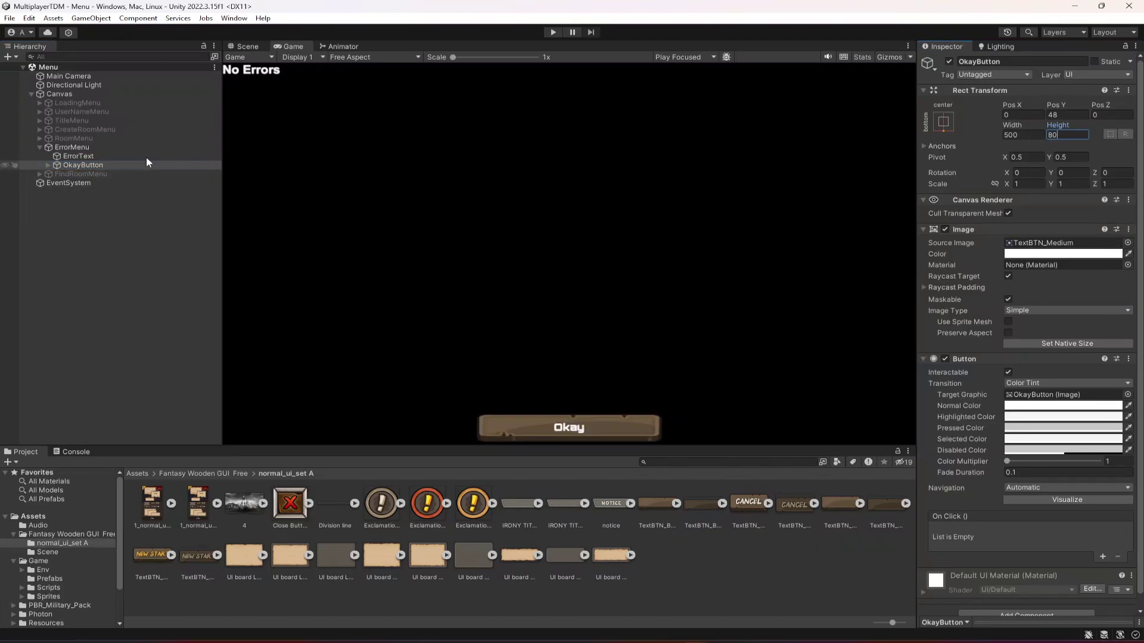
{"action": "left_click", "coordinate": [946, 119]}
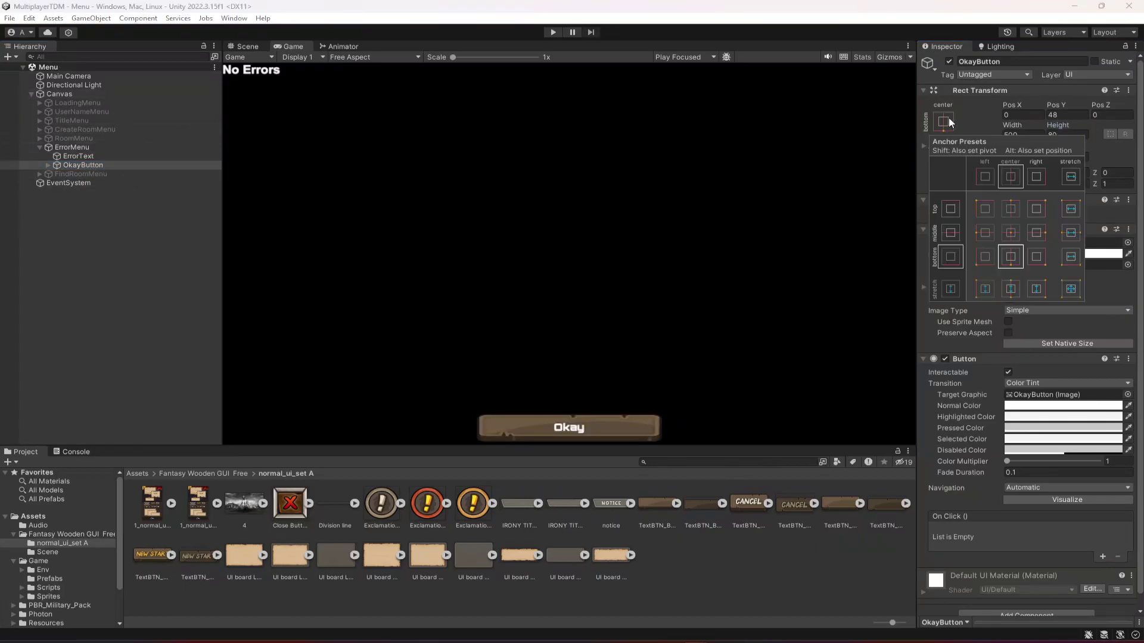
{"action": "left_click", "coordinate": [1010, 248], "text": "alt"}
Check the button in the Game view, then raise it slightly to Pos Y 52.
{"action": "double_click", "coordinate": [448, 47]}
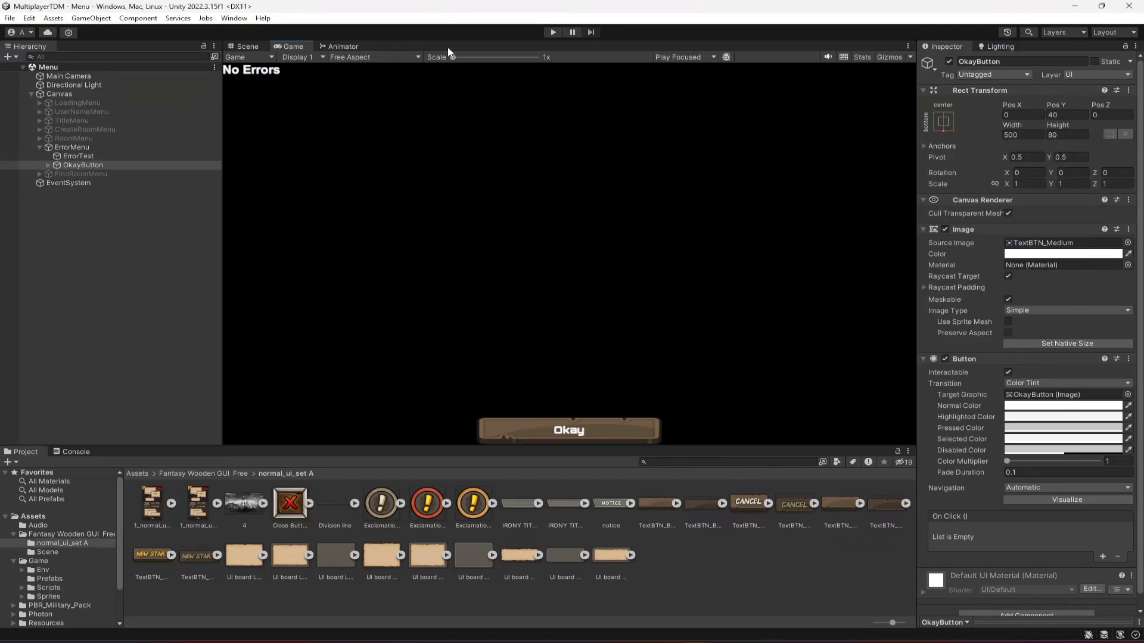
{"action": "double_click", "coordinate": [449, 46]}
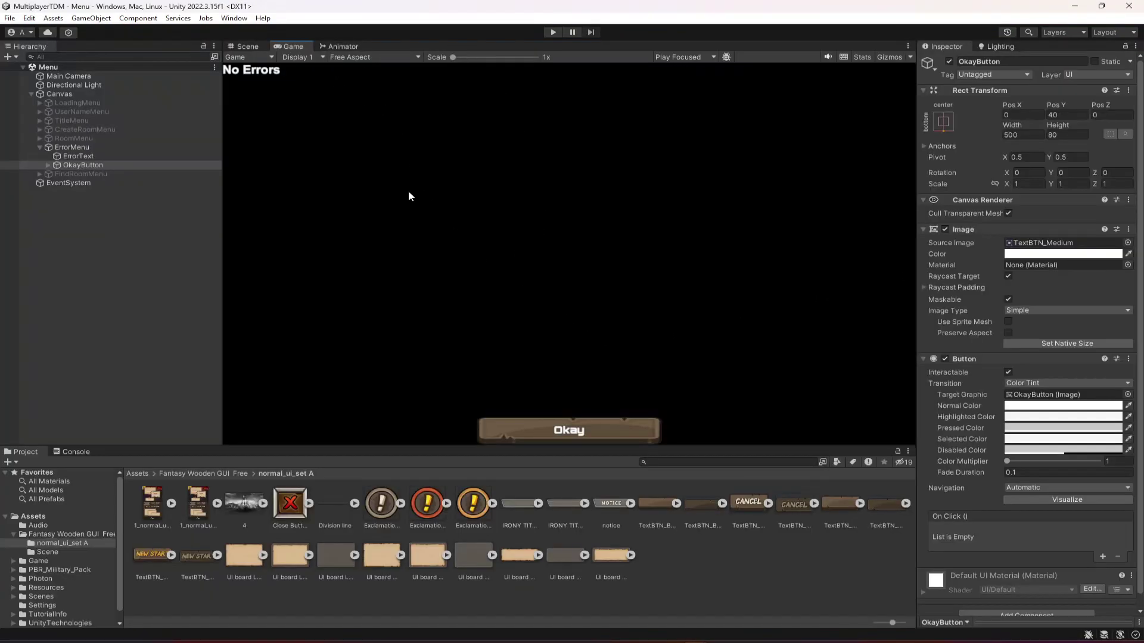
{"action": "left_click", "coordinate": [249, 47]}
{"action": "left_click", "coordinate": [79, 166]}
{"action": "key", "text": "w"}
{"action": "left_click_drag", "start_coordinate": [566, 373], "coordinate": [565, 369]}
Preview the raised Okay button in the Game view and reselect ErrorMenu.
{"action": "left_click", "coordinate": [293, 47]}
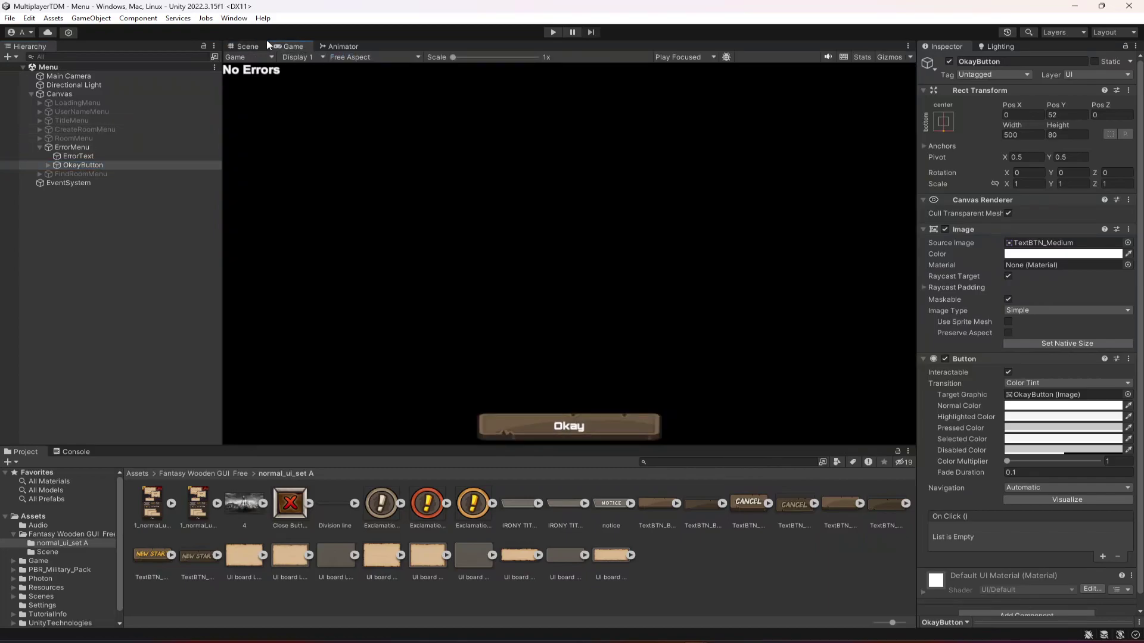
{"action": "left_click", "coordinate": [245, 46]}
{"action": "left_click", "coordinate": [40, 146]}
{"action": "left_click", "coordinate": [43, 147]}
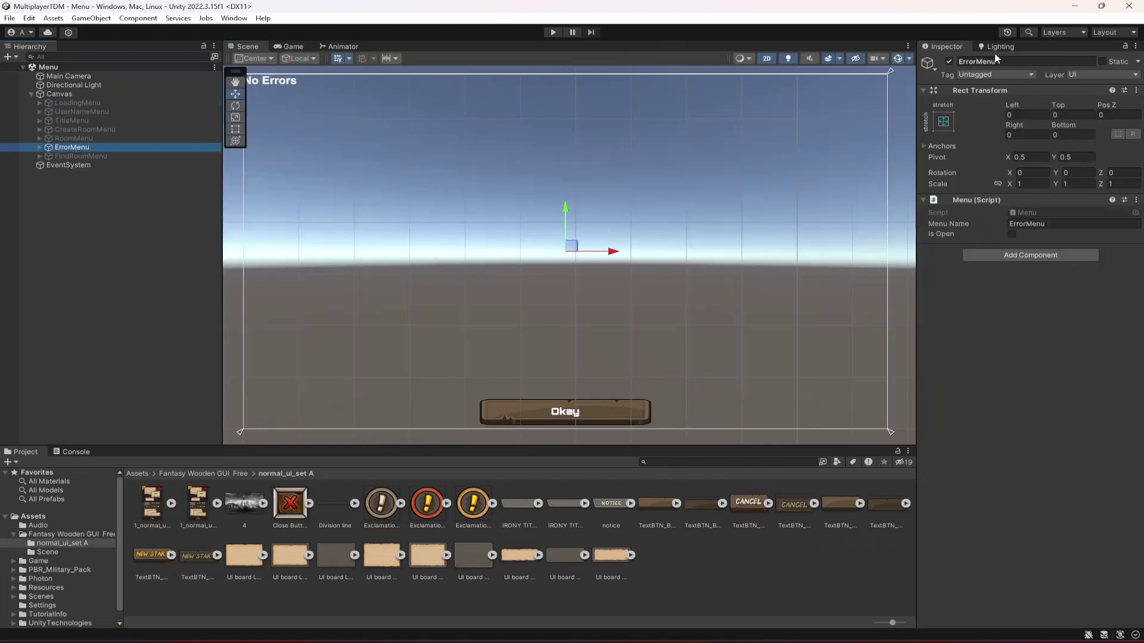
Hide the ErrorMenu, save, and show the FindRoomMenu to inspect its Available Rooms title.
{"action": "left_click", "coordinate": [949, 61]}
{"action": "key", "text": "ctrl+s"}
{"action": "left_click", "coordinate": [89, 156]}
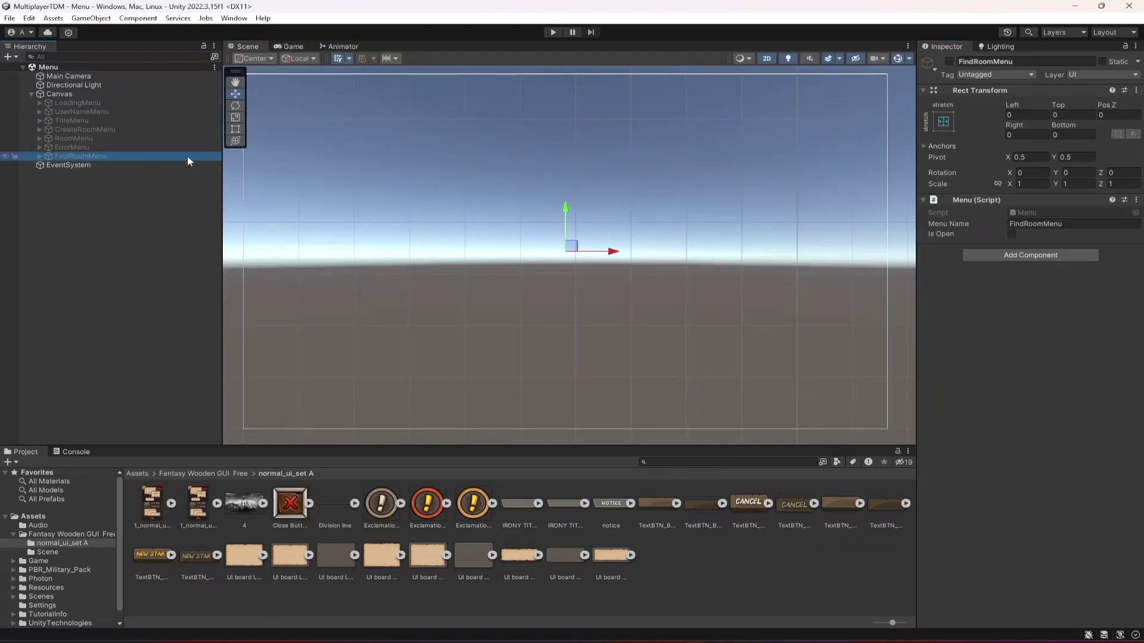
{"action": "left_click", "coordinate": [949, 61]}
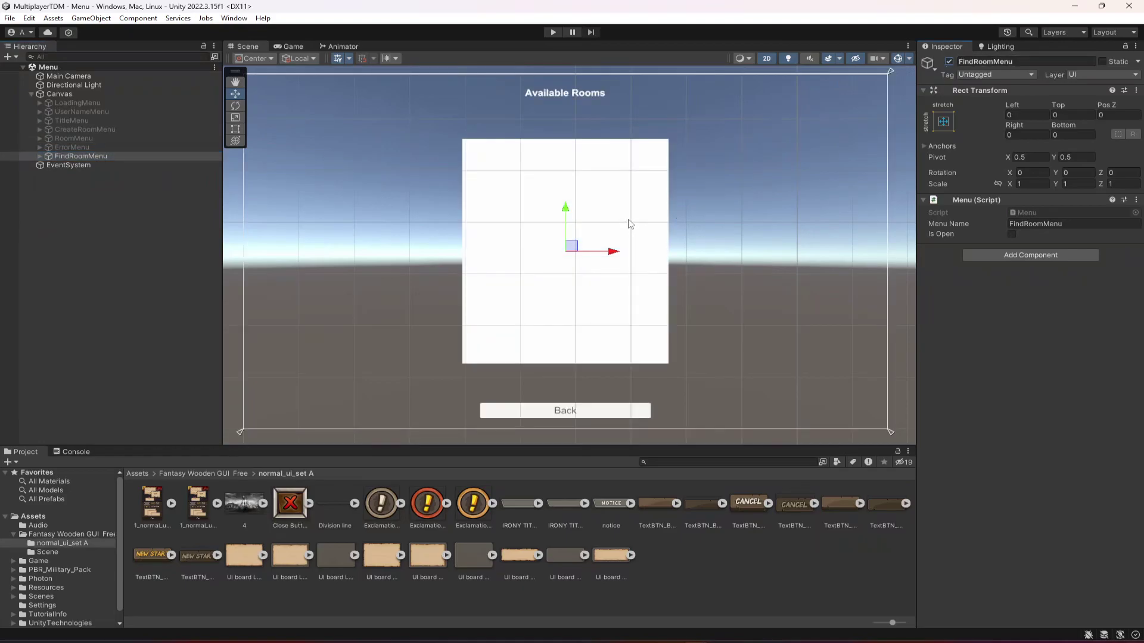
{"action": "left_click", "coordinate": [40, 156]}
{"action": "left_click", "coordinate": [70, 165]}
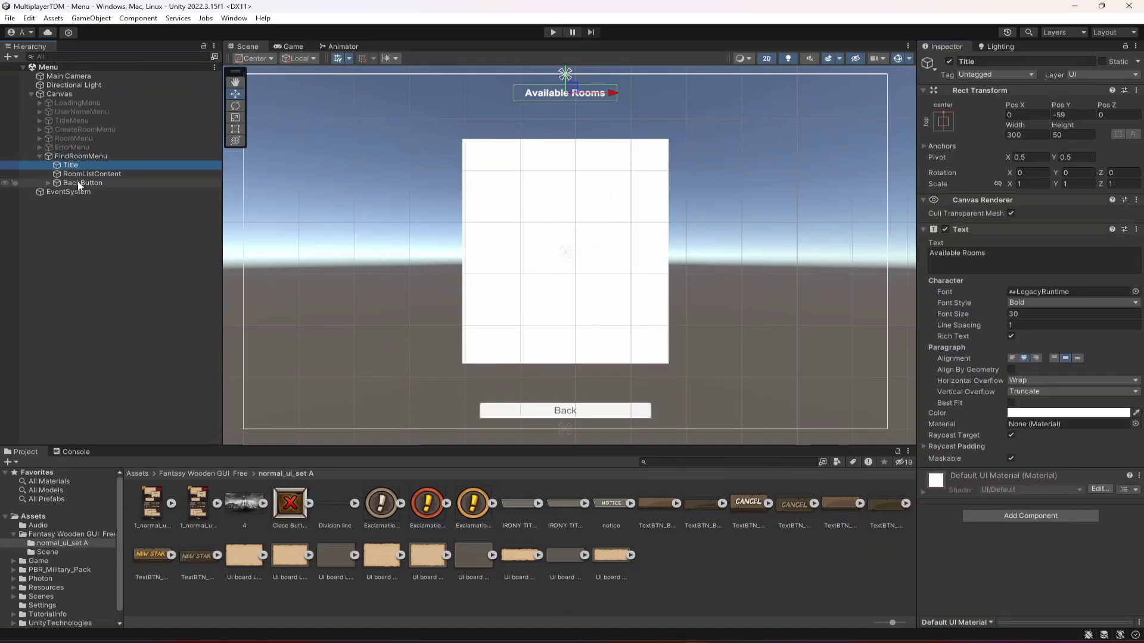
Add a UI Image named TitleBG under FindRoomMenu, anchored top-centre with the IRONY TITLE_empty sprite.
{"action": "right_click", "coordinate": [78, 157]}
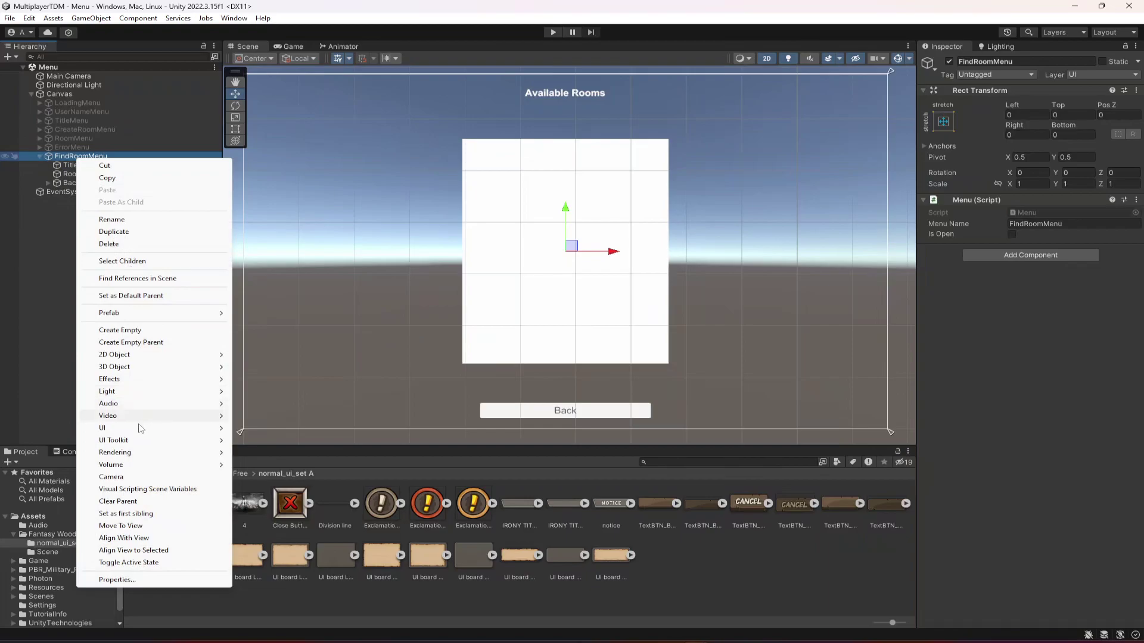
{"action": "mouse_move", "coordinate": [194, 428]}
{"action": "left_click", "coordinate": [261, 429]}
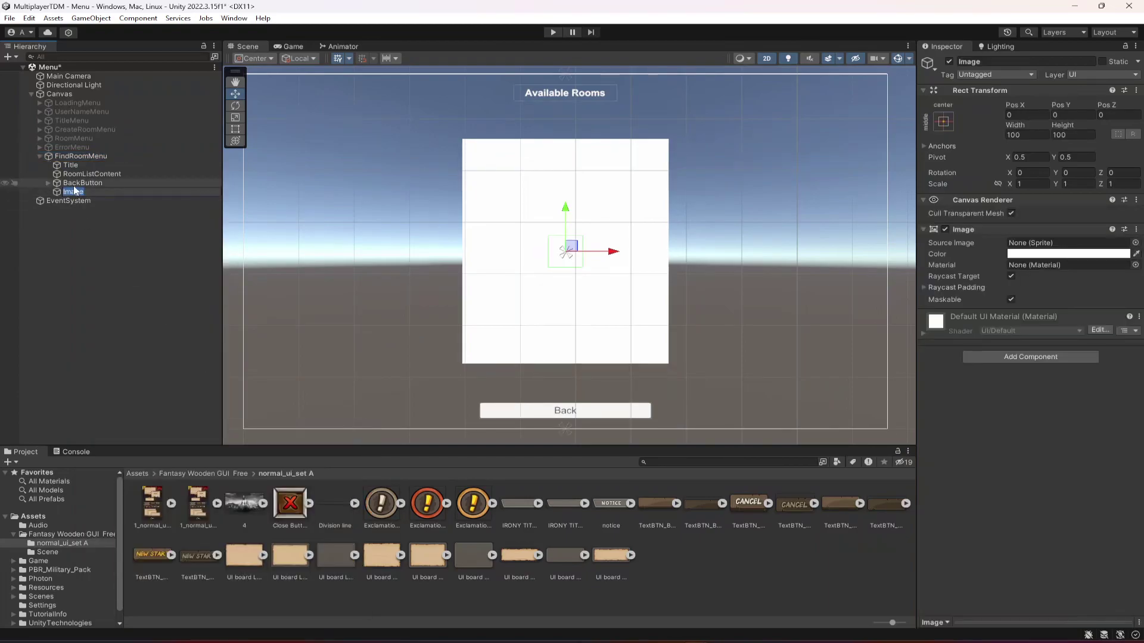
{"action": "type", "text": "TitleBG"}
{"action": "key", "text": "Return"}
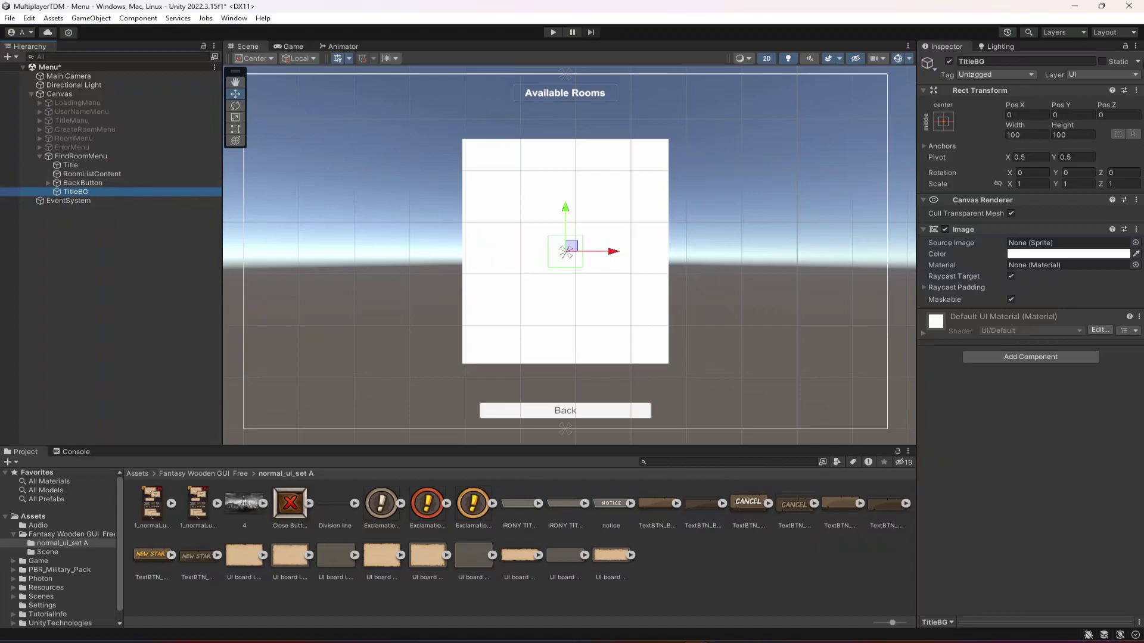
{"action": "left_click", "coordinate": [943, 122]}
{"action": "left_click", "coordinate": [1009, 209], "text": "alt+shift"}
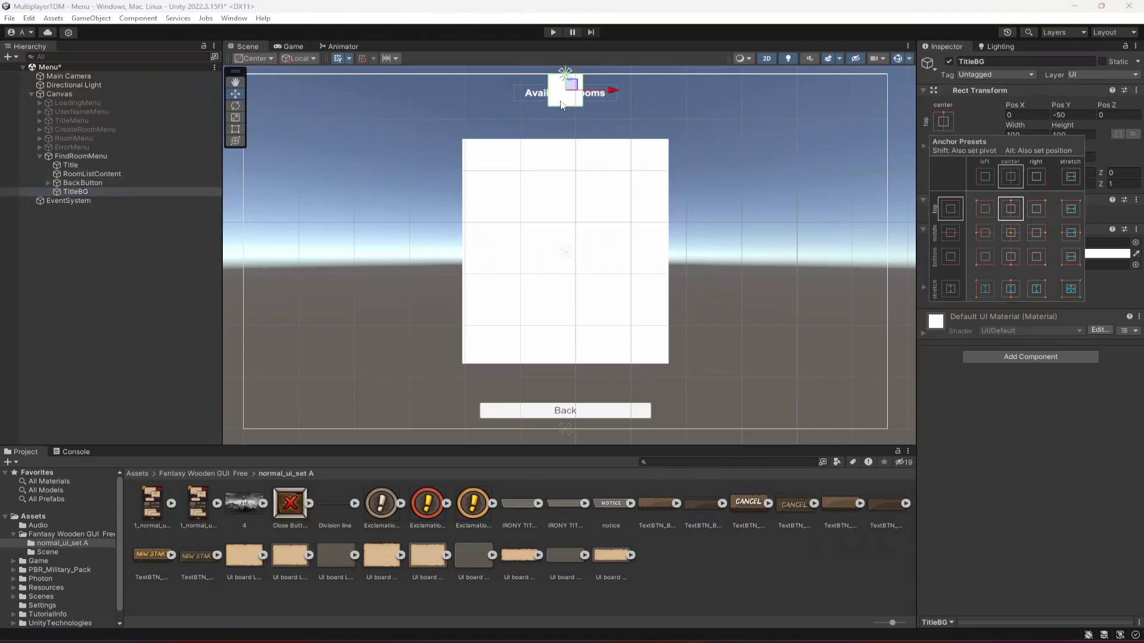
{"action": "left_click_drag", "start_coordinate": [517, 512], "coordinate": [1067, 243]}
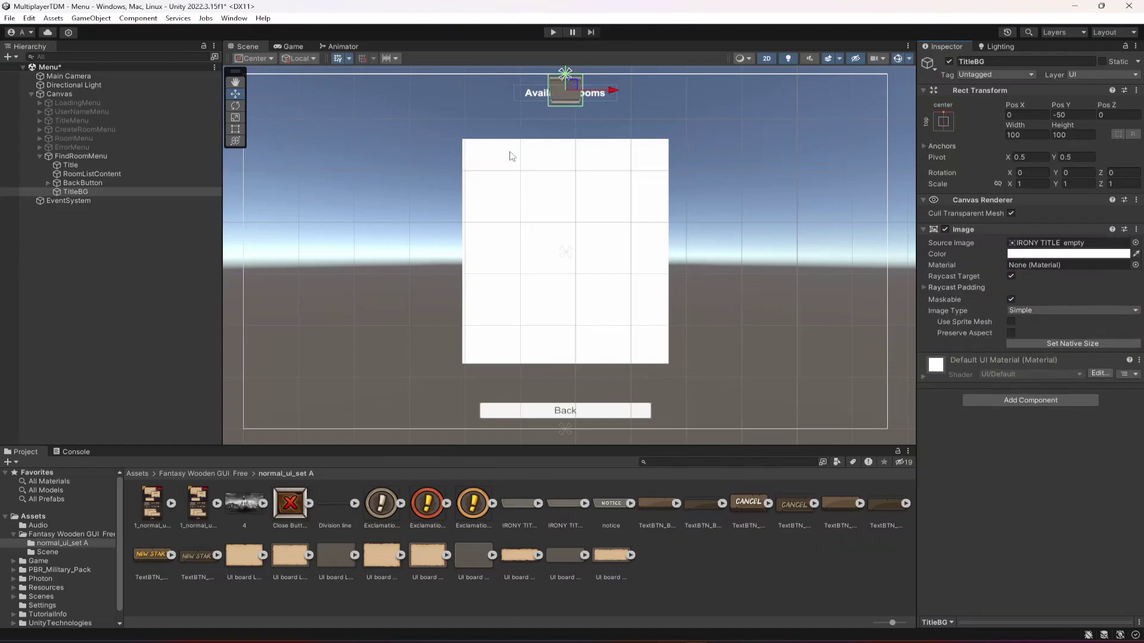
Size the TitleBG banner to 300×50 and save the scene.
{"action": "left_click", "coordinate": [70, 165]}
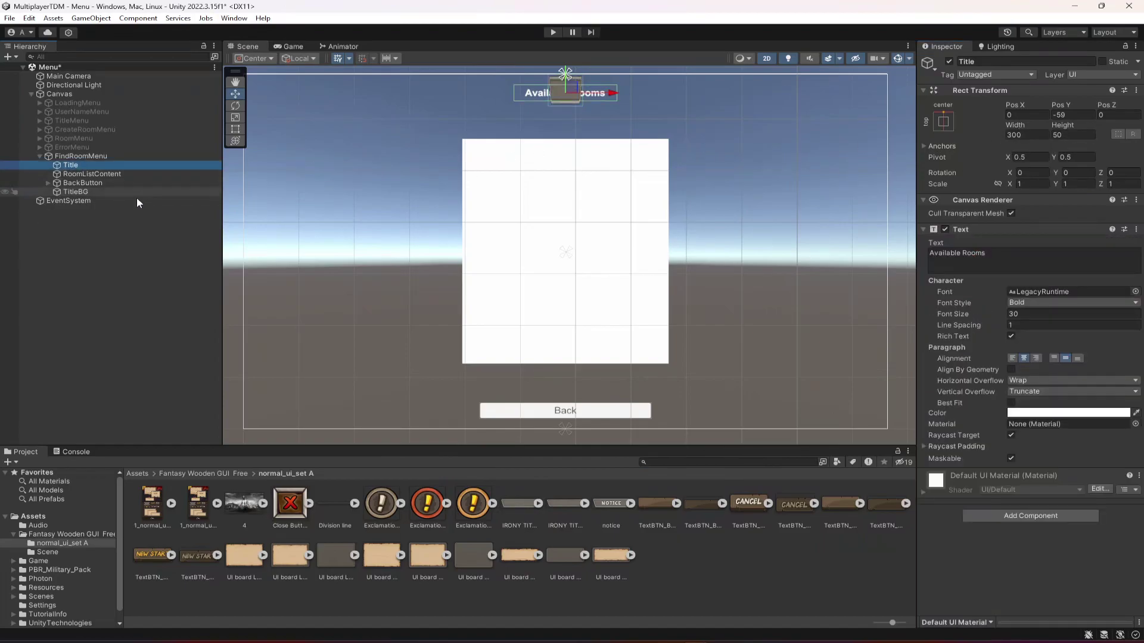
{"action": "left_click", "coordinate": [91, 191]}
{"action": "left_click", "coordinate": [1025, 135]}
{"action": "type", "text": "300"}
{"action": "key", "text": "Tab"}
{"action": "type", "text": "50"}
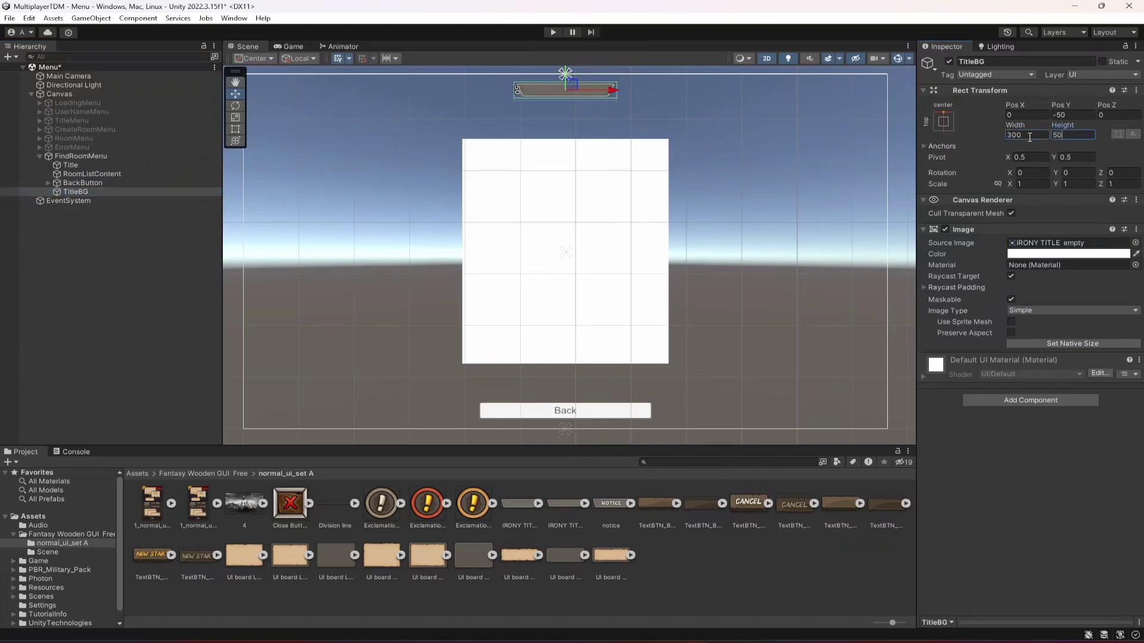
{"action": "key", "text": "ctrl+s"}
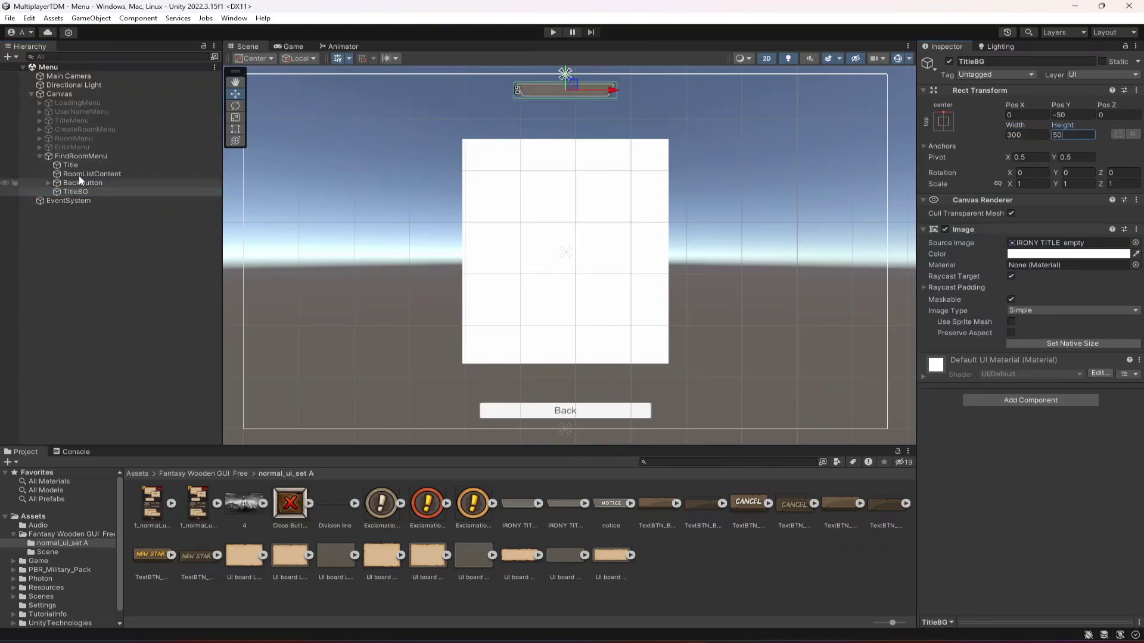
Nest the Title text inside TitleBG, place TitleBG above RoomListContent, and save.
{"action": "left_click_drag", "start_coordinate": [69, 165], "coordinate": [79, 193]}
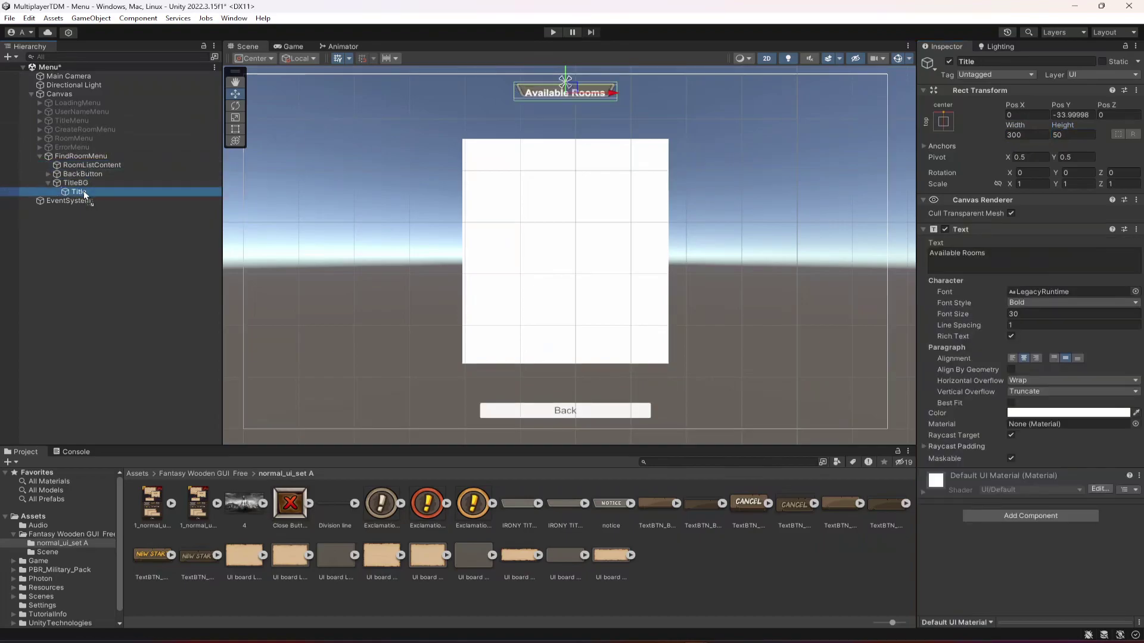
{"action": "left_click", "coordinate": [47, 183]}
{"action": "left_click_drag", "start_coordinate": [75, 183], "coordinate": [84, 161]}
{"action": "key", "text": "ctrl+s"}
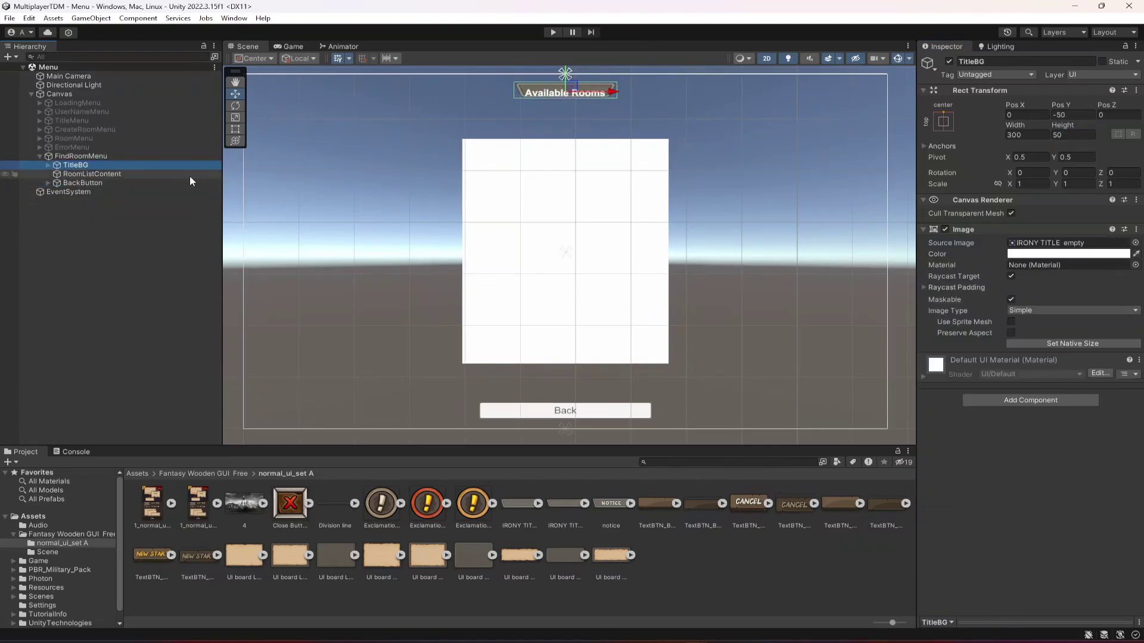
Top-align the Title text and set its font to Orbitron Black.
{"action": "left_click", "coordinate": [48, 165]}
{"action": "left_click", "coordinate": [77, 174]}
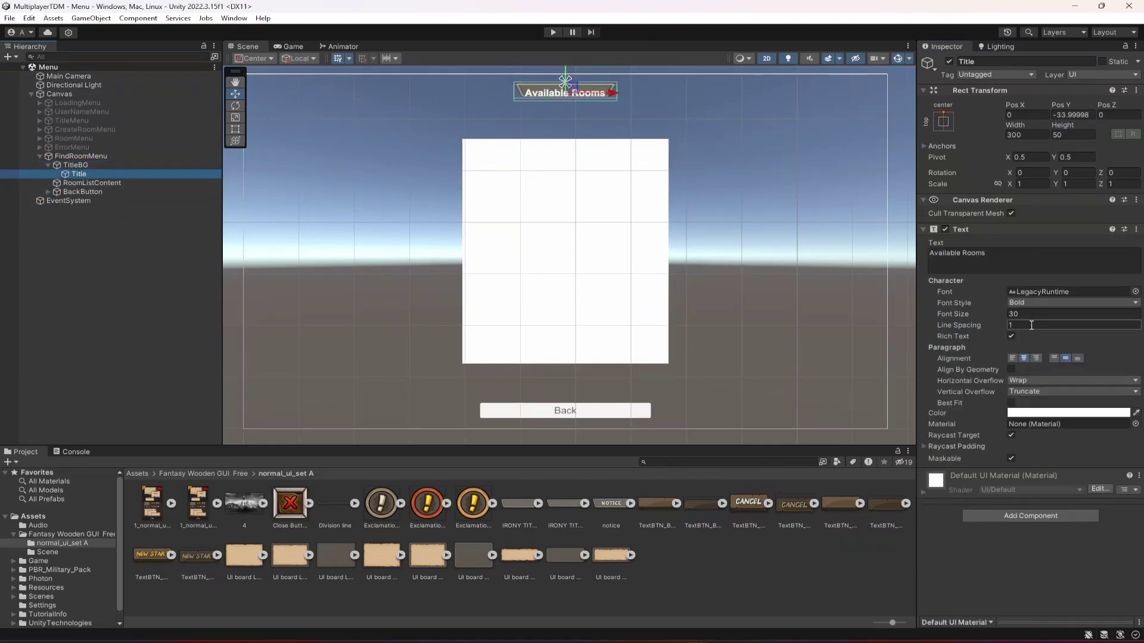
{"action": "left_click", "coordinate": [1057, 358]}
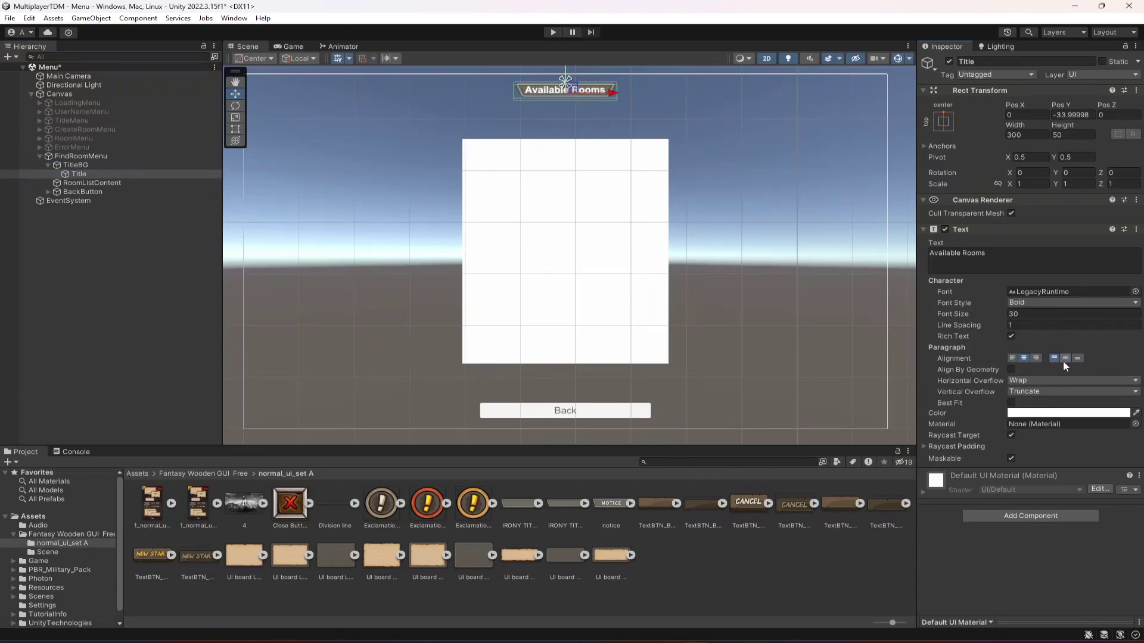
{"action": "left_click", "coordinate": [1135, 292]}
{"action": "double_click", "coordinate": [1048, 395]}
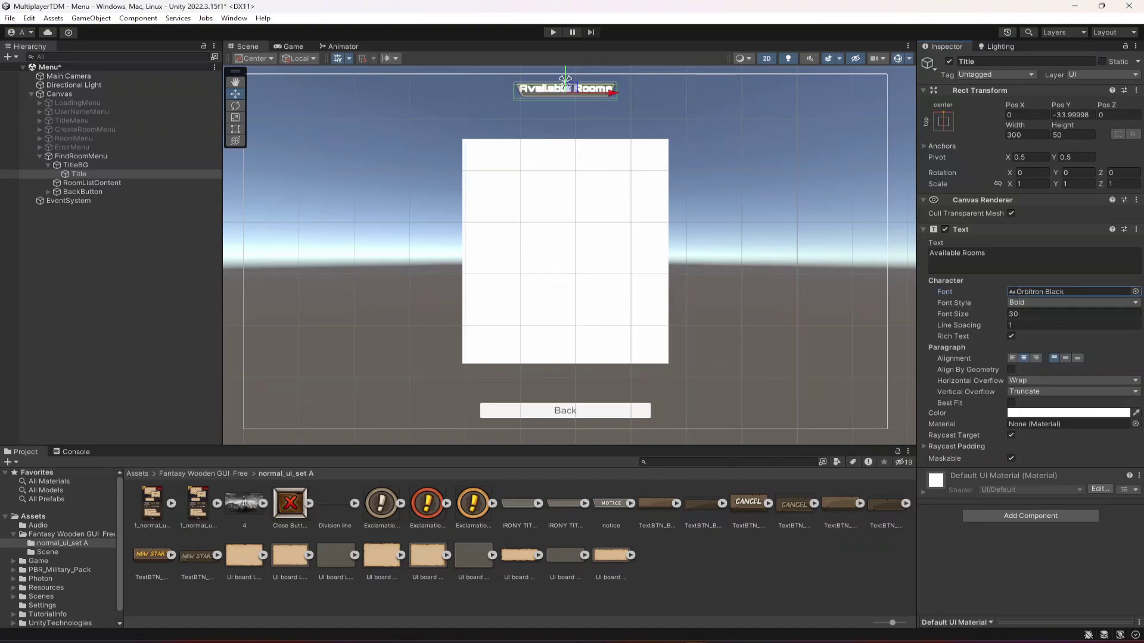
Resize the TitleBG banner to 400×60.
{"action": "left_click", "coordinate": [47, 163]}
{"action": "left_click", "coordinate": [1037, 136]}
{"action": "key", "text": "BackSpace"}
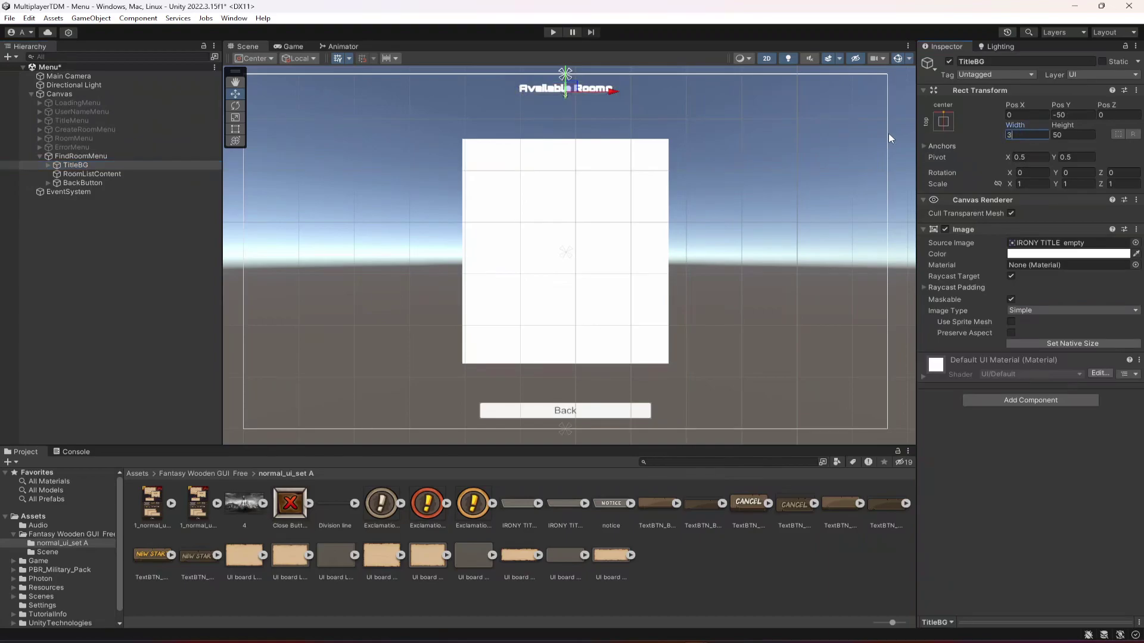
{"action": "type", "text": "400"}
{"action": "key", "text": "Tab"}
{"action": "type", "text": "60"}
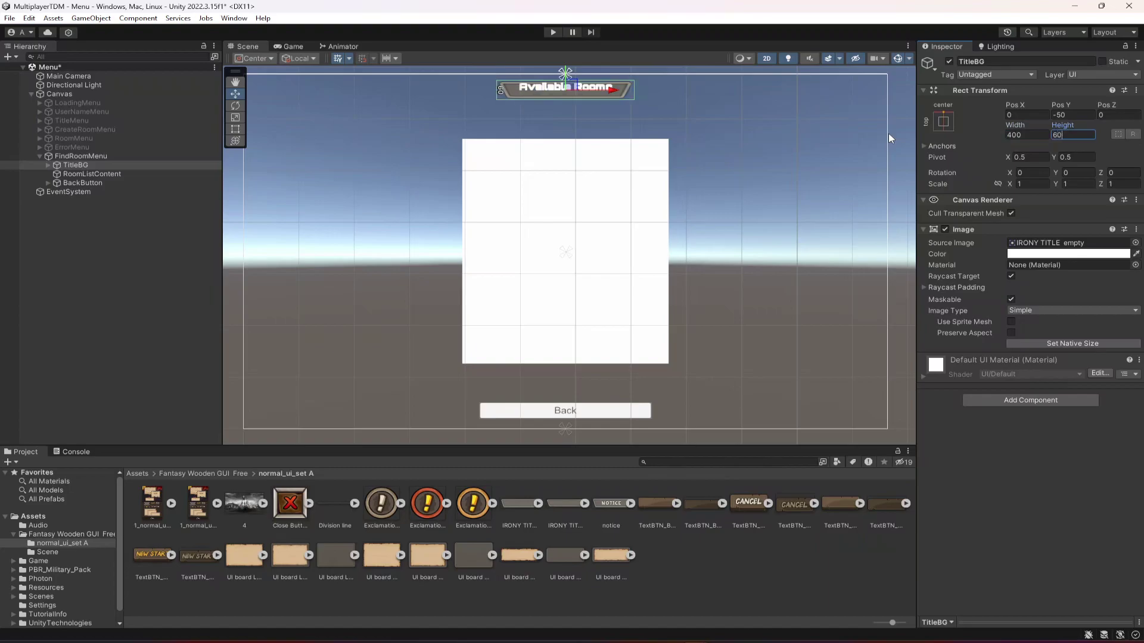
Centre the title vertically, change its font style to Normal, and save.
{"action": "left_click", "coordinate": [48, 164]}
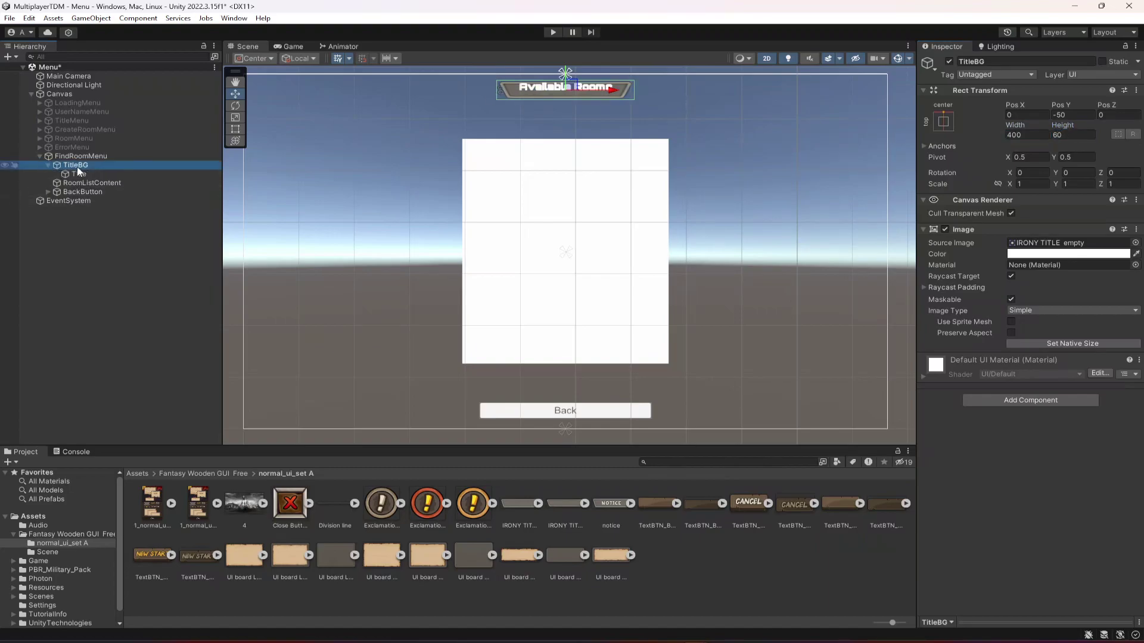
{"action": "left_click", "coordinate": [78, 173]}
{"action": "left_click", "coordinate": [1063, 359]}
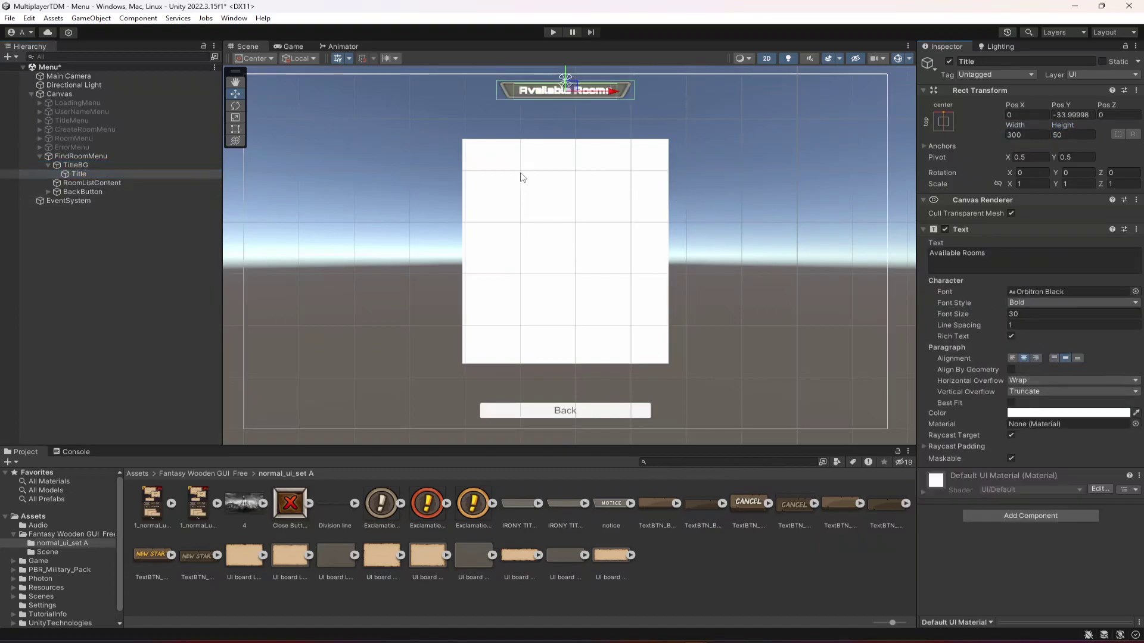
{"action": "left_click", "coordinate": [1043, 302]}
{"action": "left_click", "coordinate": [1042, 316]}
{"action": "left_click", "coordinate": [114, 299]}
{"action": "key", "text": "ctrl+s"}
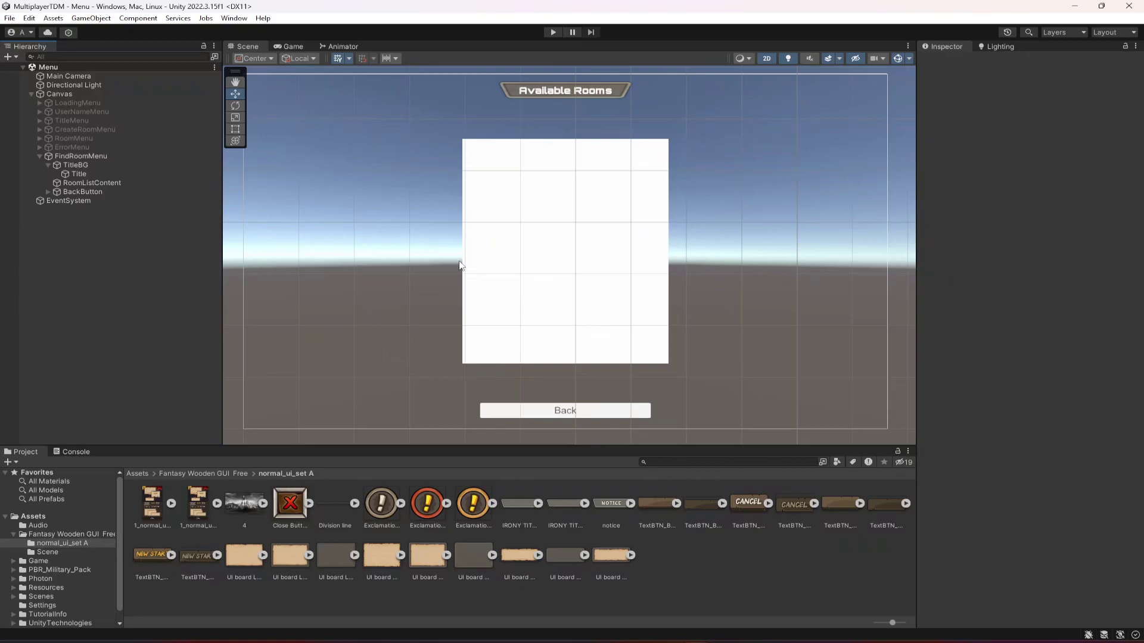
Give the RoomListContent panel the parchment UI board background.
{"action": "left_click", "coordinate": [52, 542]}
{"action": "scroll", "coordinate": [30, 537], "scroll_direction": "down", "scroll_amount": 1}
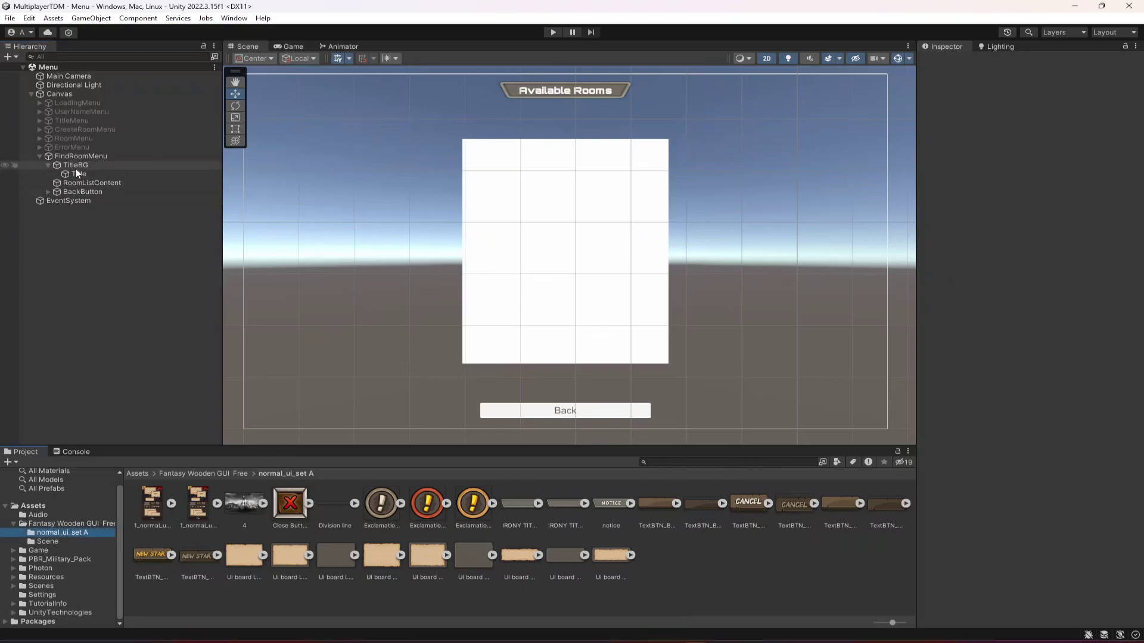
{"action": "left_click", "coordinate": [49, 164]}
{"action": "left_click", "coordinate": [100, 173]}
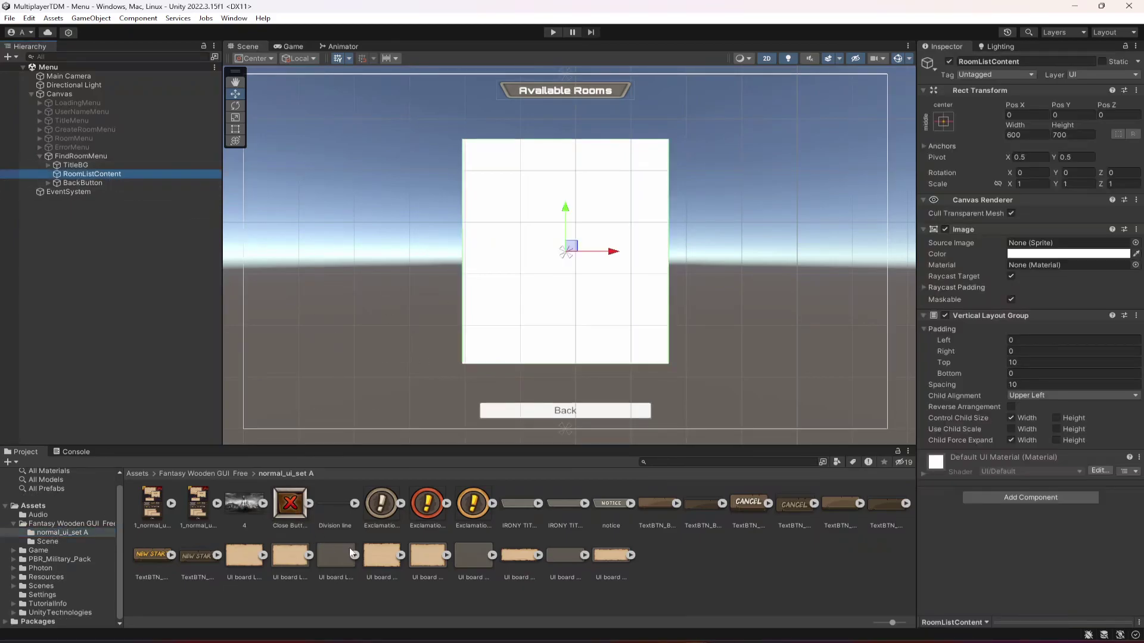
{"action": "left_click_drag", "start_coordinate": [248, 567], "coordinate": [1060, 243]}
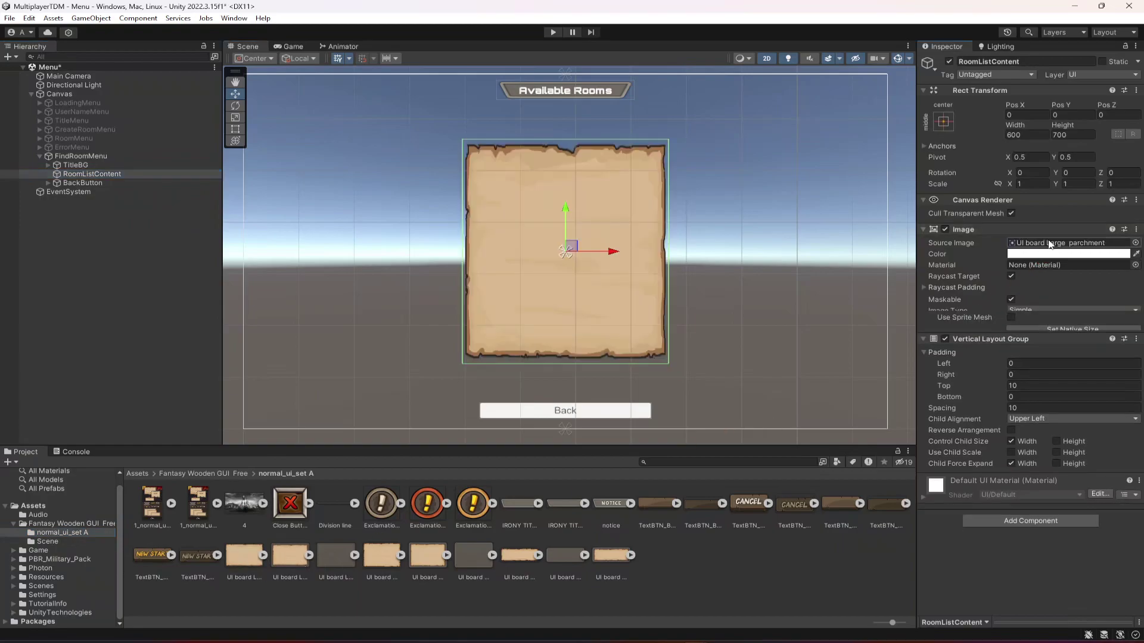
Give the BackButton a wooden sprite and a white Orbitron Black label.
{"action": "left_click", "coordinate": [79, 182]}
{"action": "left_click", "coordinate": [48, 183]}
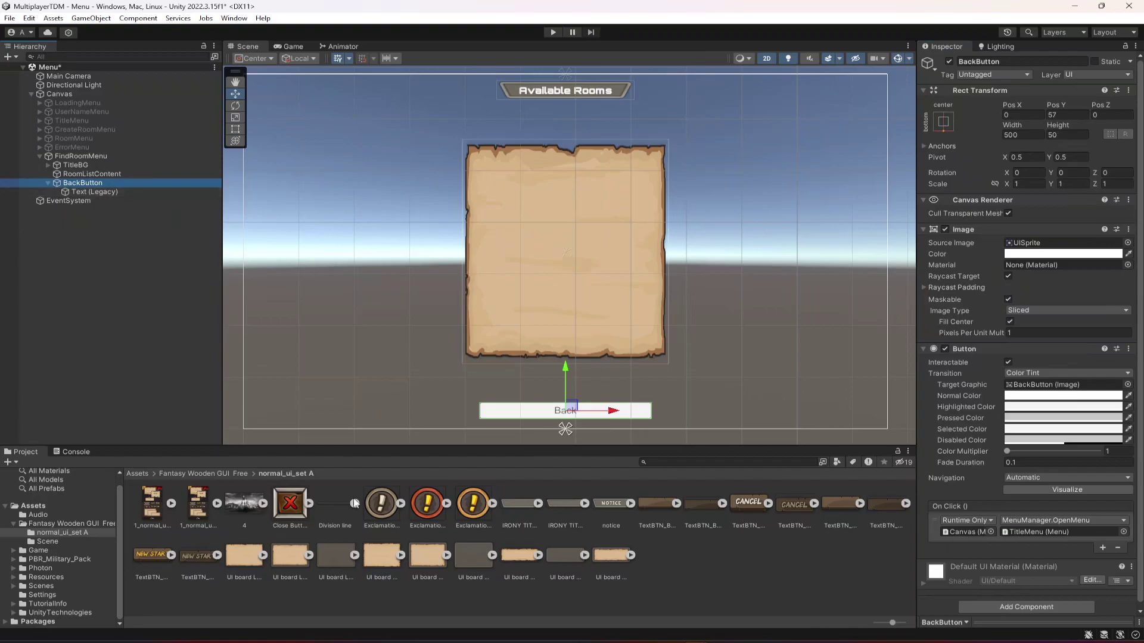
{"action": "left_click_drag", "start_coordinate": [855, 509], "coordinate": [1048, 243]}
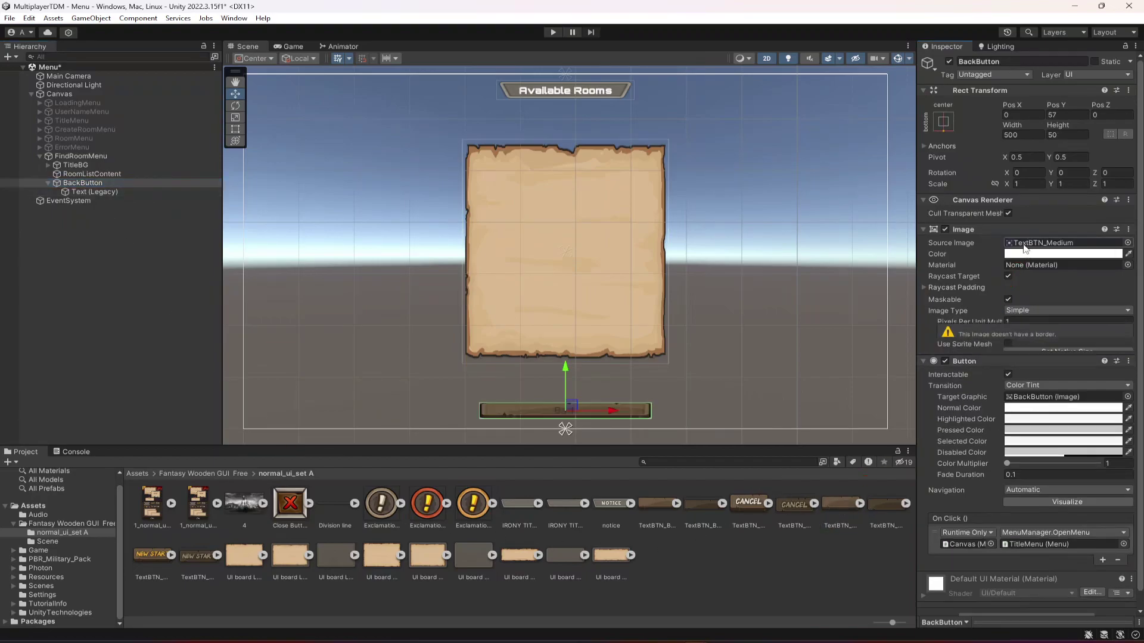
{"action": "left_click", "coordinate": [95, 191]}
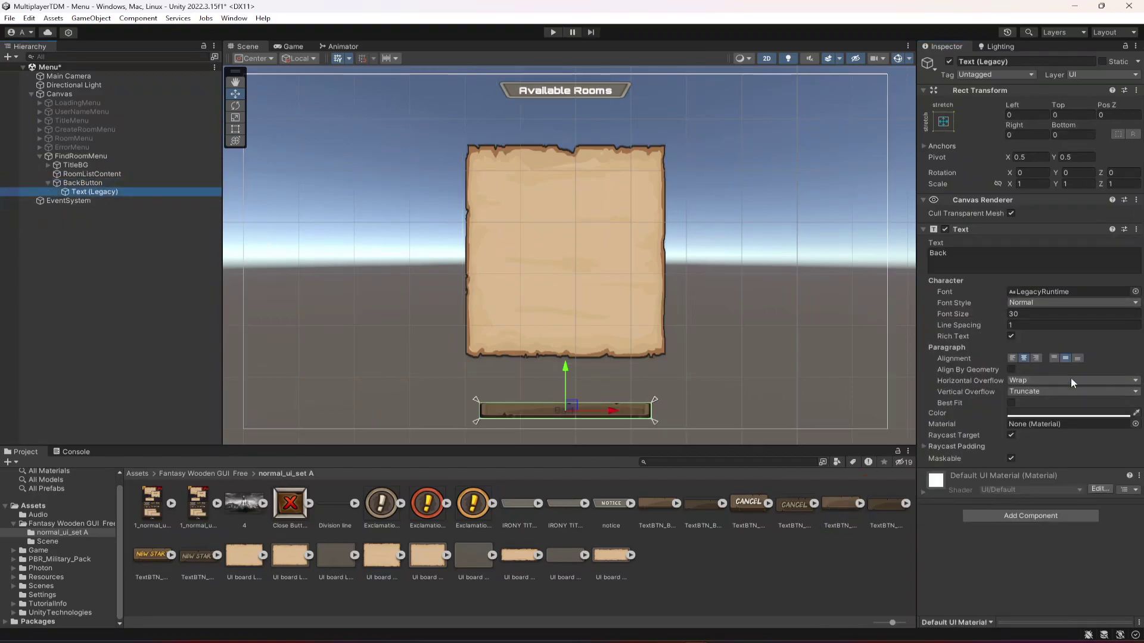
{"action": "left_click", "coordinate": [1056, 413]}
{"action": "left_click_drag", "start_coordinate": [1049, 430], "coordinate": [1038, 428]}
{"action": "left_click", "coordinate": [1132, 363]}
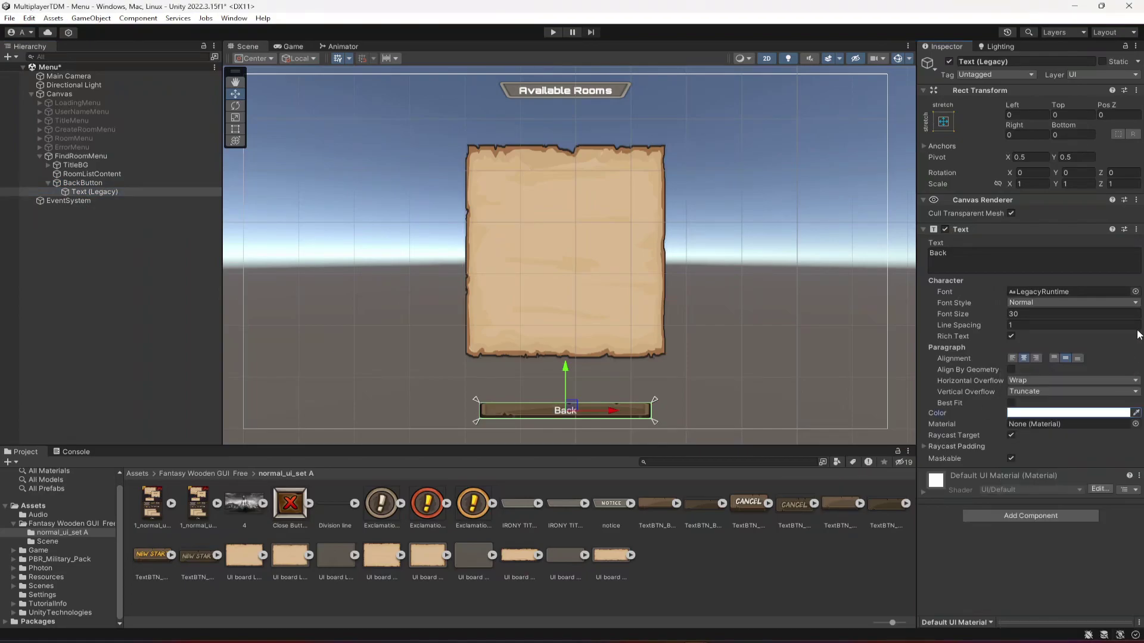
{"action": "left_click", "coordinate": [1135, 291]}
{"action": "double_click", "coordinate": [1052, 387]}
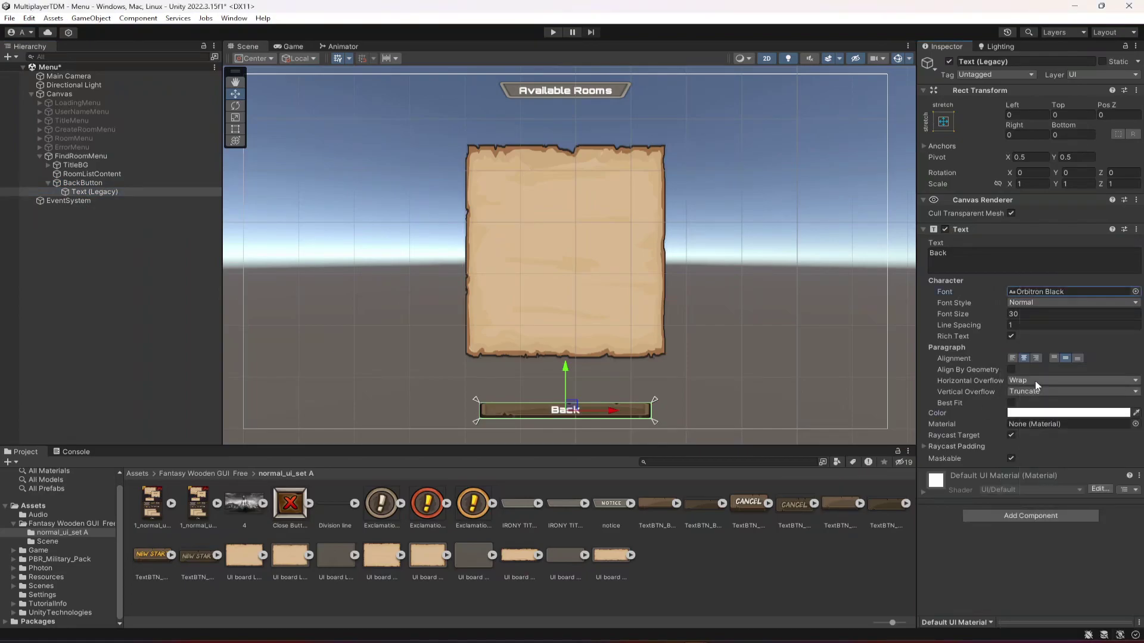
Set the BackButton height to 80, save, and preview the Find Room menu.
{"action": "left_click", "coordinate": [47, 182]}
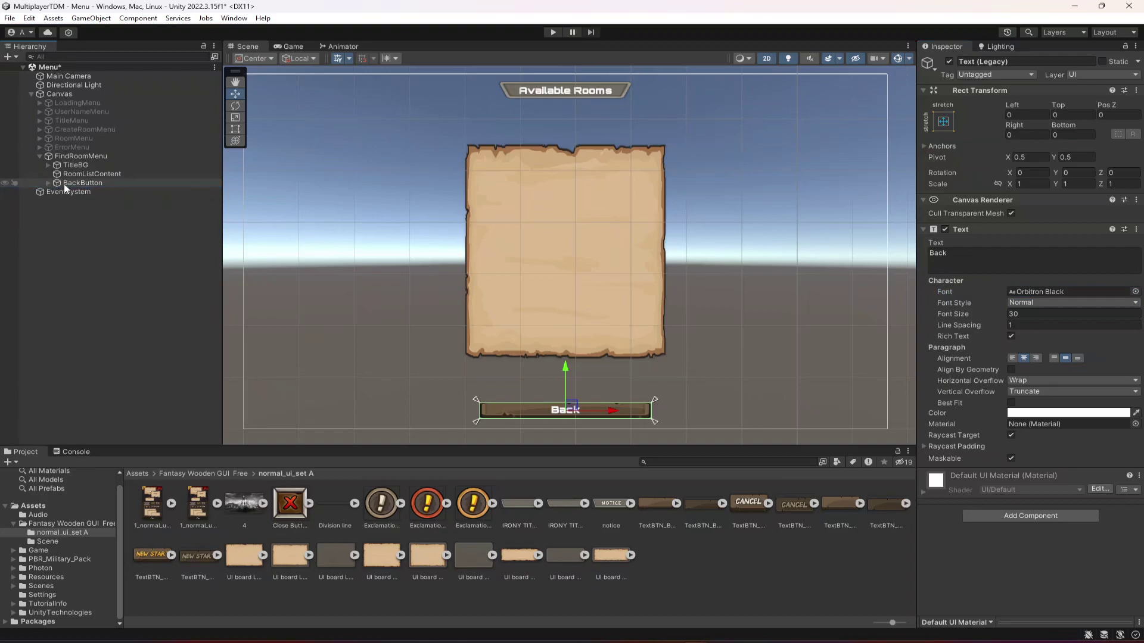
{"action": "left_click", "coordinate": [1057, 135]}
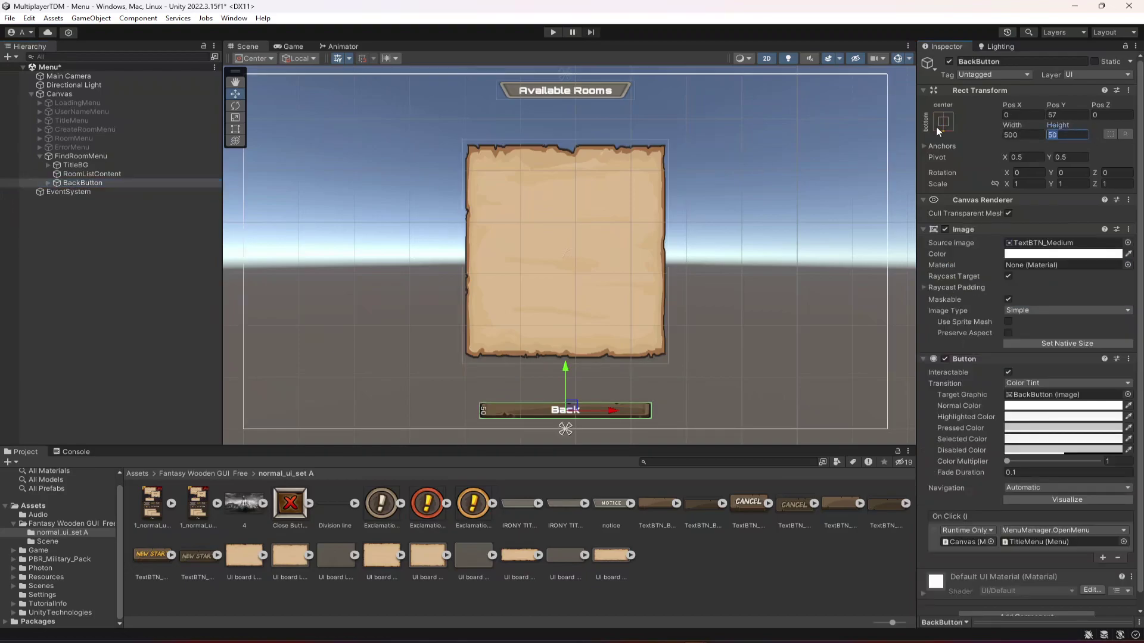
{"action": "type", "text": "80"}
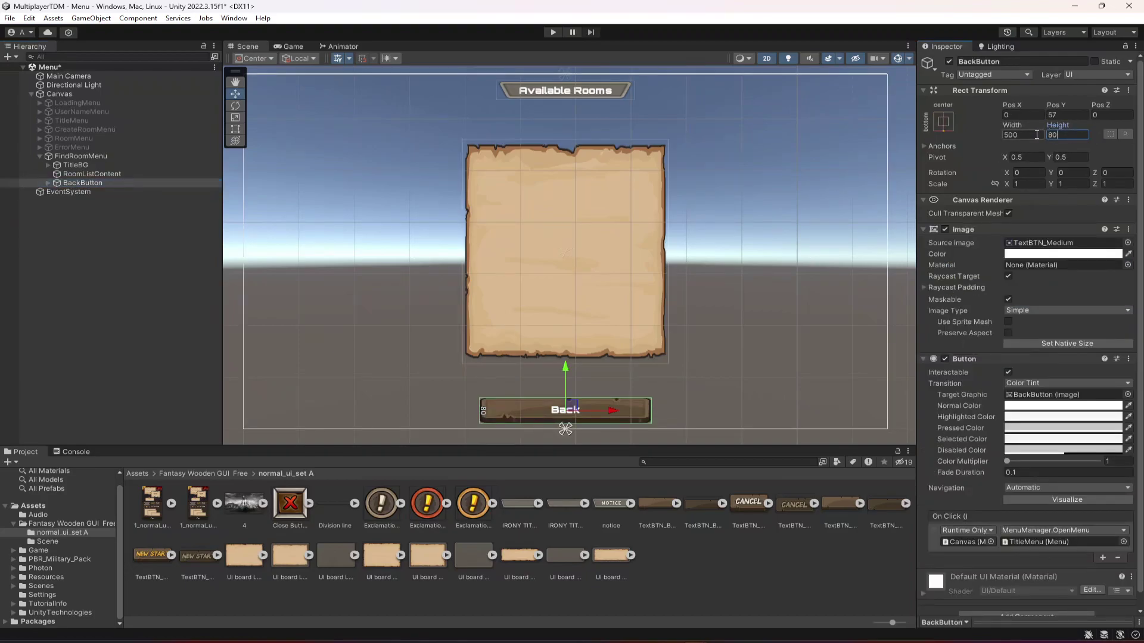
{"action": "key", "text": "ctrl+s"}
{"action": "left_click", "coordinate": [102, 242]}
{"action": "left_click", "coordinate": [279, 47]}
{"action": "left_click", "coordinate": [247, 46]}
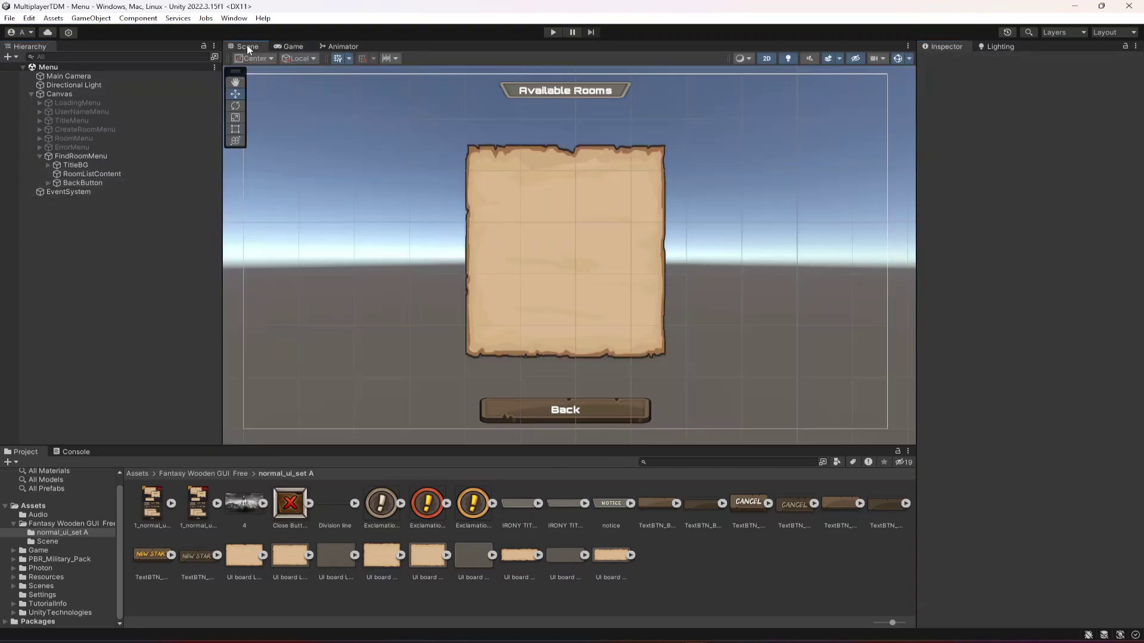
{"action": "left_click", "coordinate": [39, 156]}
Hide the FindRoomMenu and make the LoadingMenu visible again.
{"action": "left_click", "coordinate": [49, 156]}
{"action": "left_click", "coordinate": [948, 62]}
{"action": "left_click", "coordinate": [50, 104]}
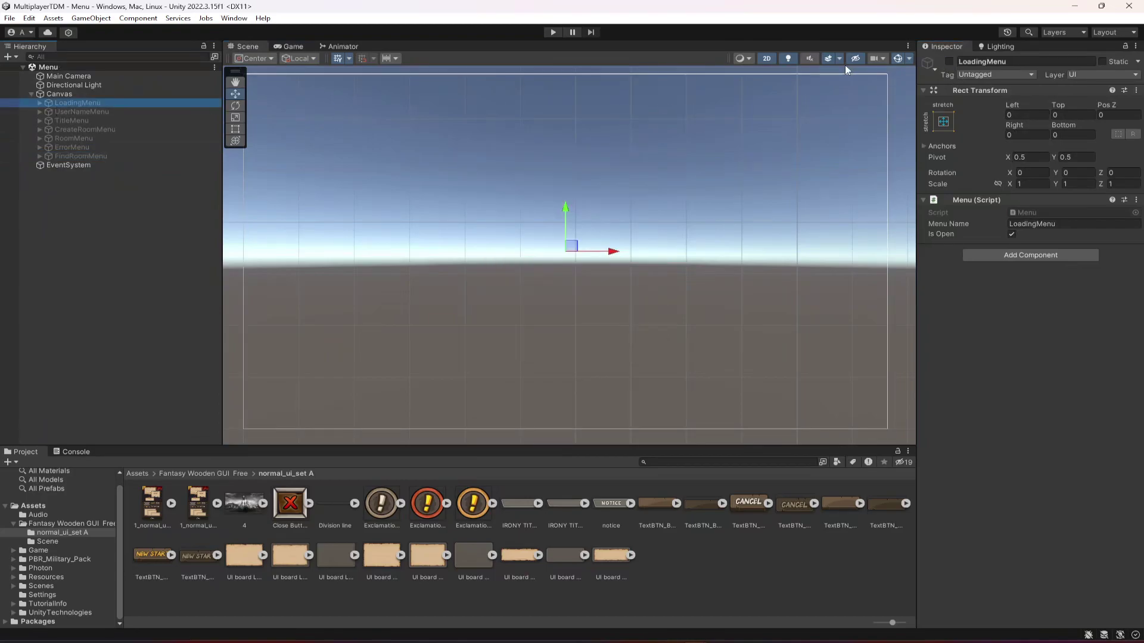
{"action": "left_click", "coordinate": [949, 61]}
{"action": "left_click", "coordinate": [84, 256]}
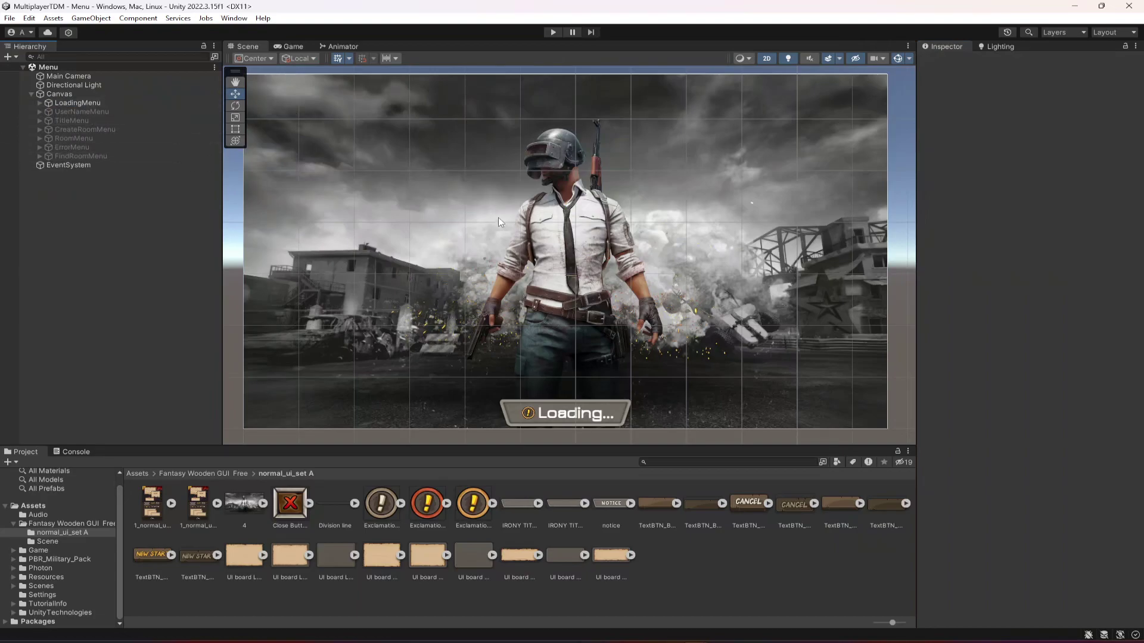
Enter Play mode, confirm the username, and create a room named asdasd.
{"action": "left_click", "coordinate": [553, 34]}
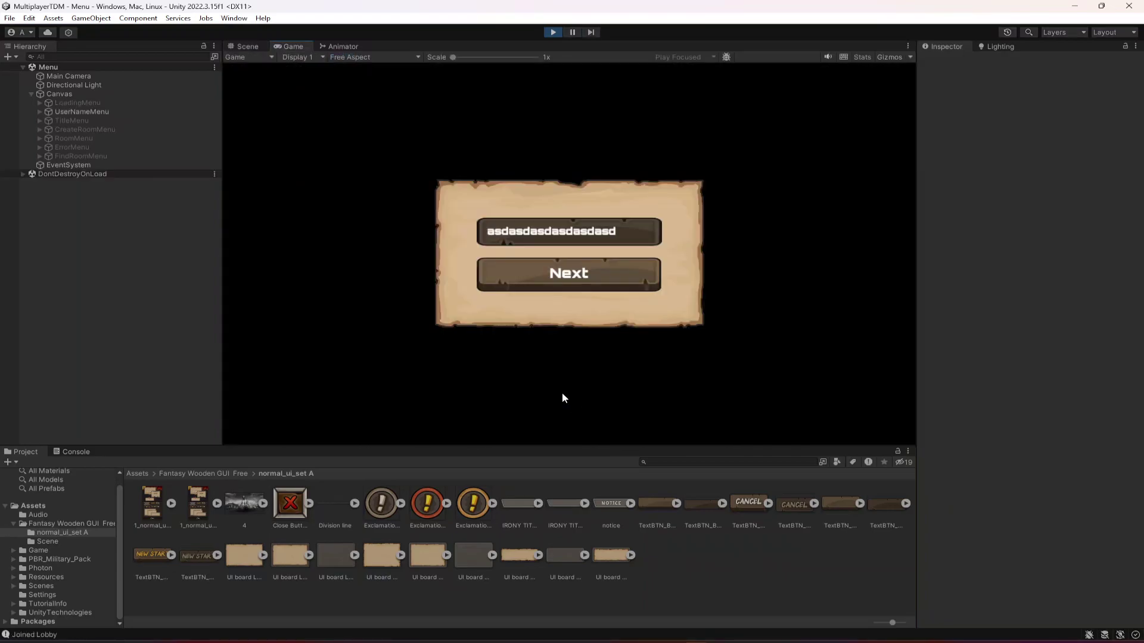
{"action": "left_click", "coordinate": [567, 277]}
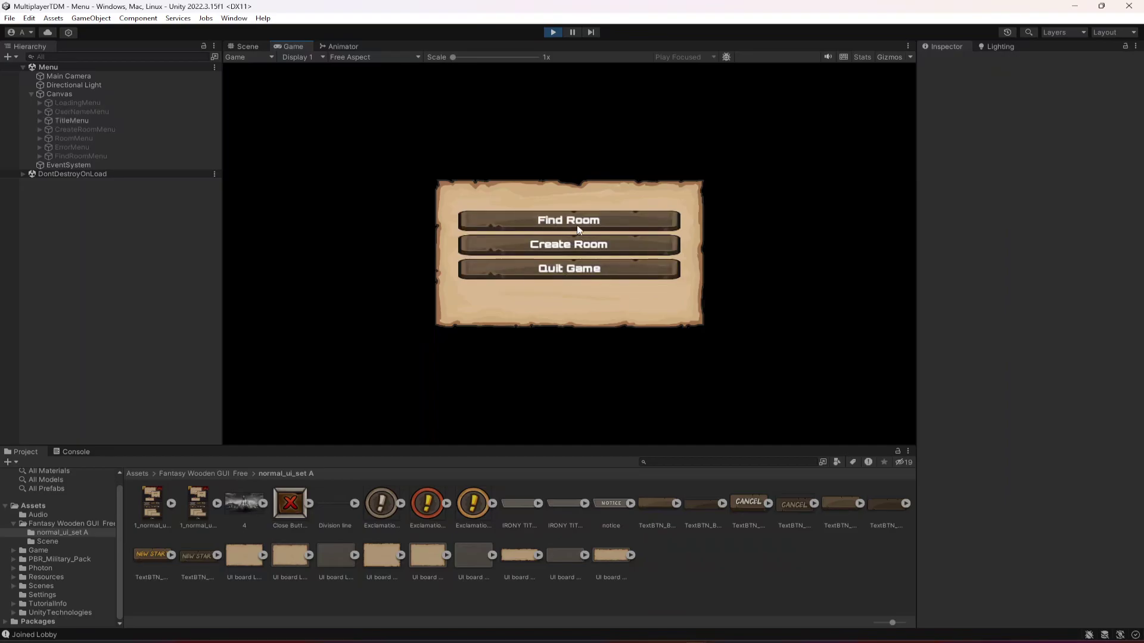
{"action": "left_click", "coordinate": [576, 249]}
{"action": "left_click", "coordinate": [575, 244]}
{"action": "type", "text": "asdasd"}
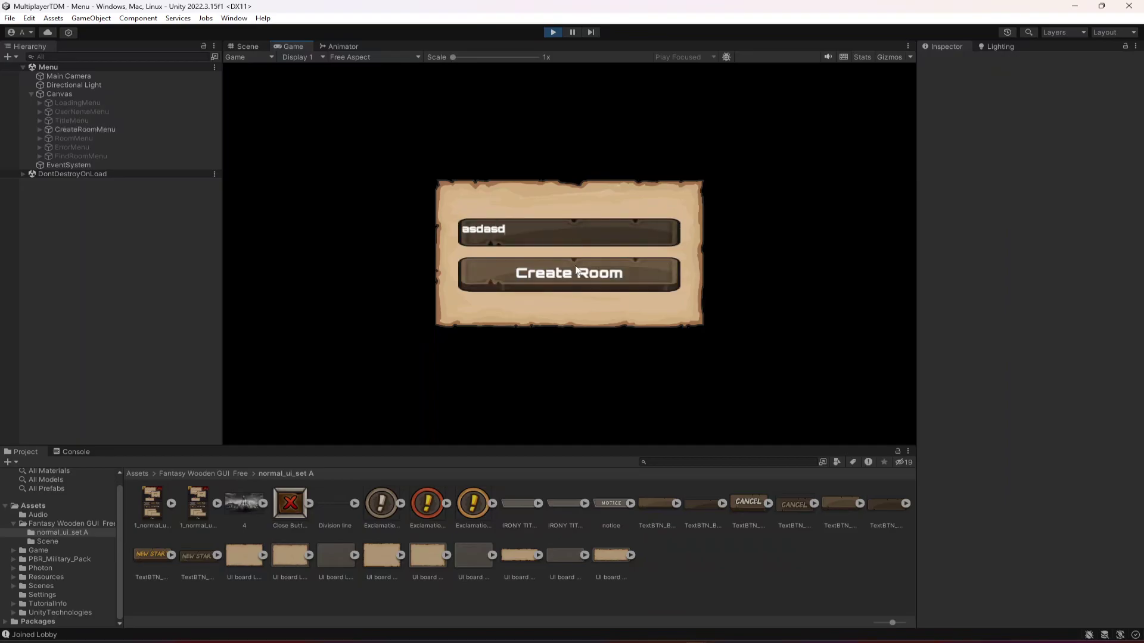
{"action": "left_click", "coordinate": [576, 271]}
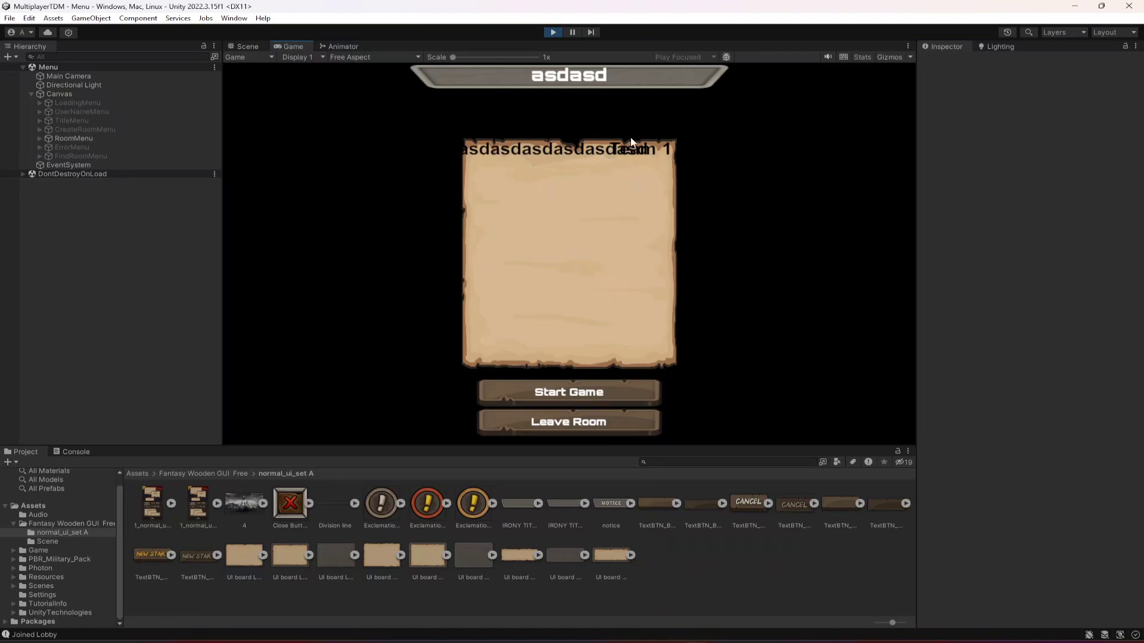
Leave the room, enter a new username, and create a room named room111.
{"action": "left_click", "coordinate": [620, 417]}
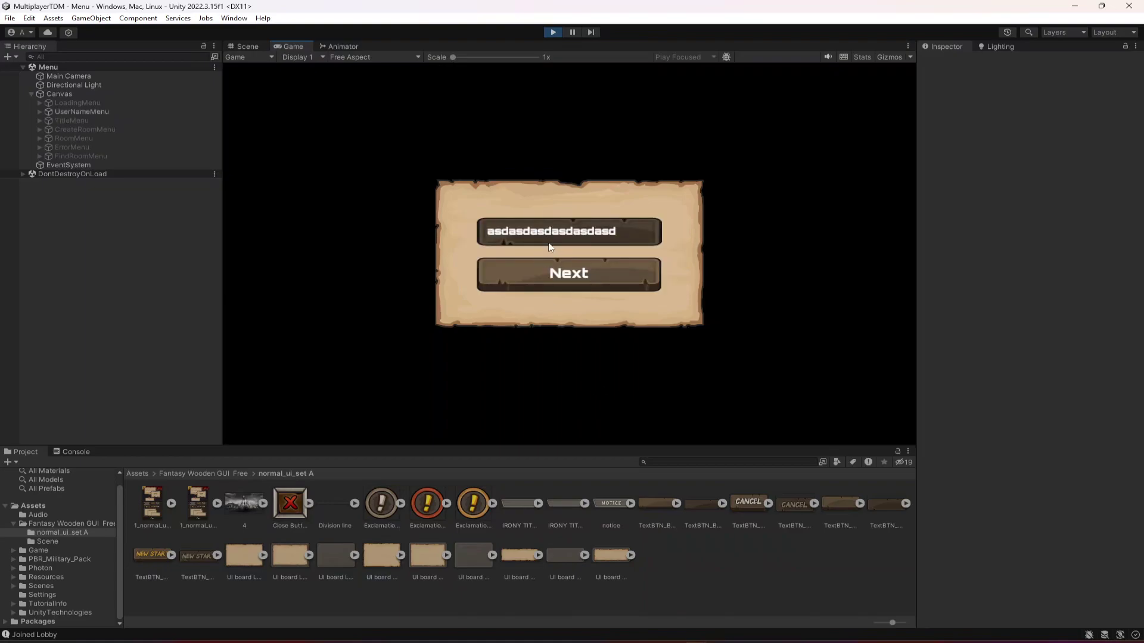
{"action": "left_click", "coordinate": [633, 241]}
{"action": "type", "text": "alisher"}
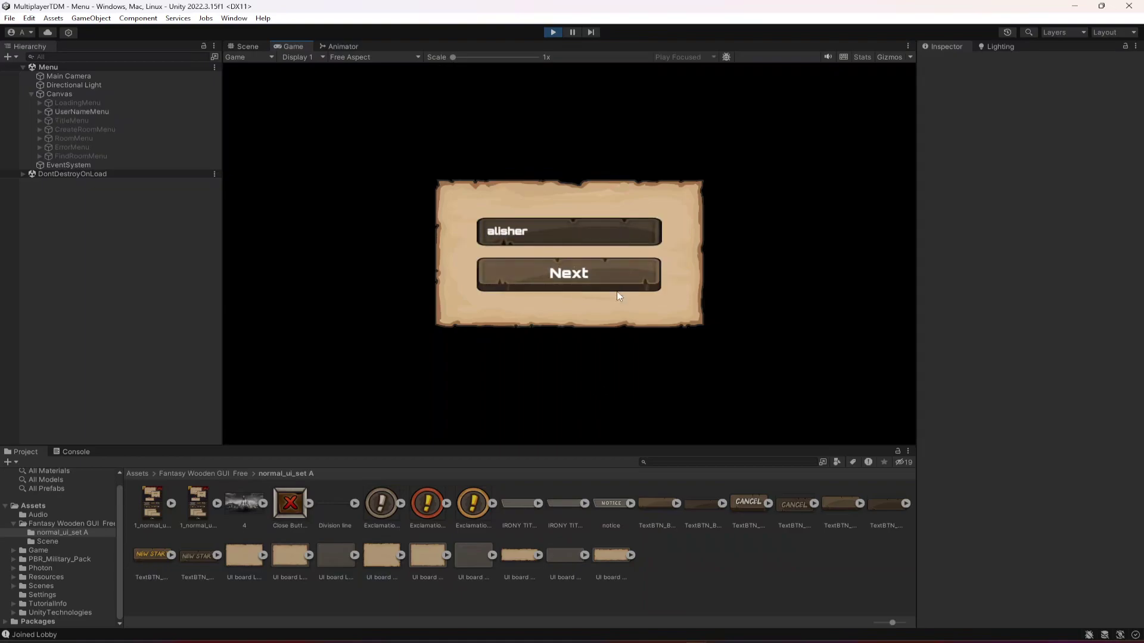
{"action": "left_click", "coordinate": [617, 291]}
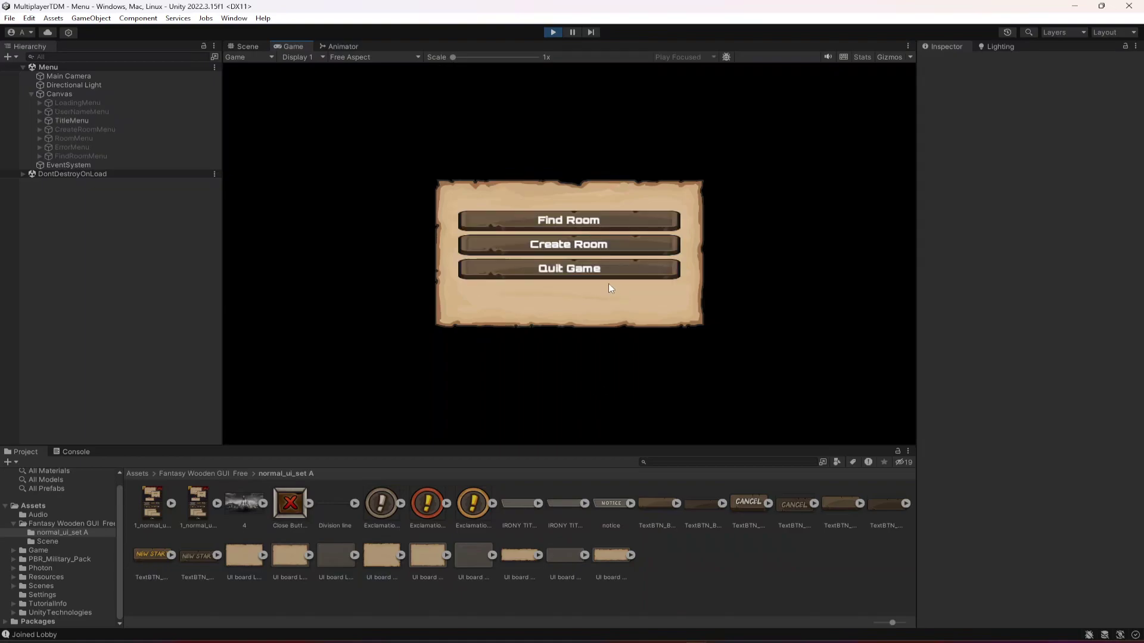
{"action": "left_click", "coordinate": [579, 244]}
{"action": "left_click", "coordinate": [566, 235]}
{"action": "type", "text": "ro"}
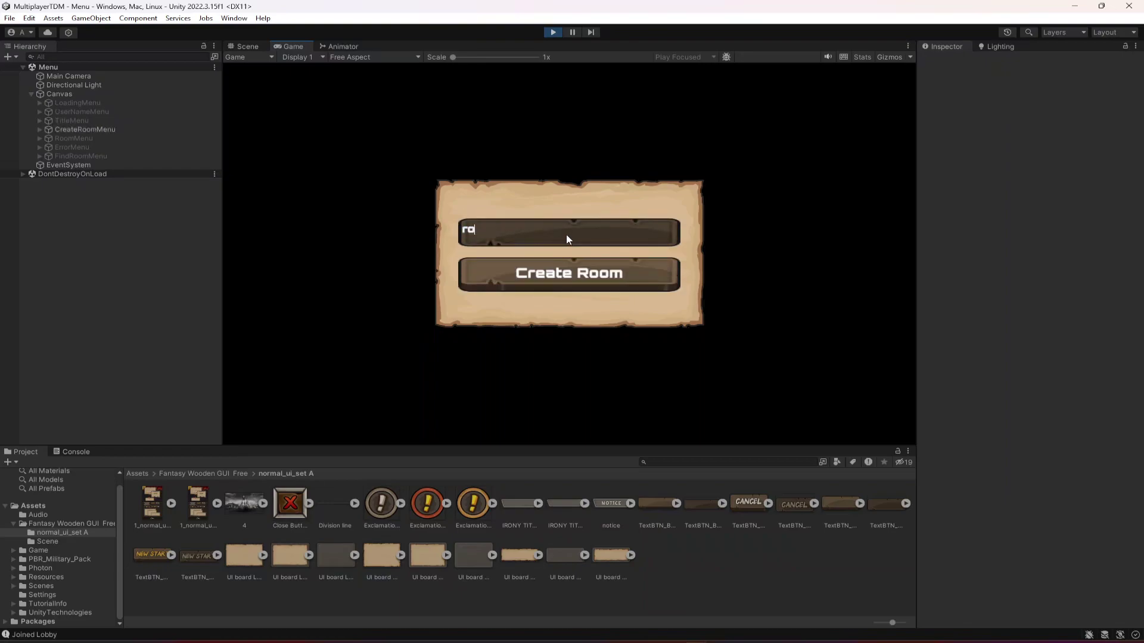
{"action": "type", "text": "om111"}
{"action": "left_click", "coordinate": [554, 278]}
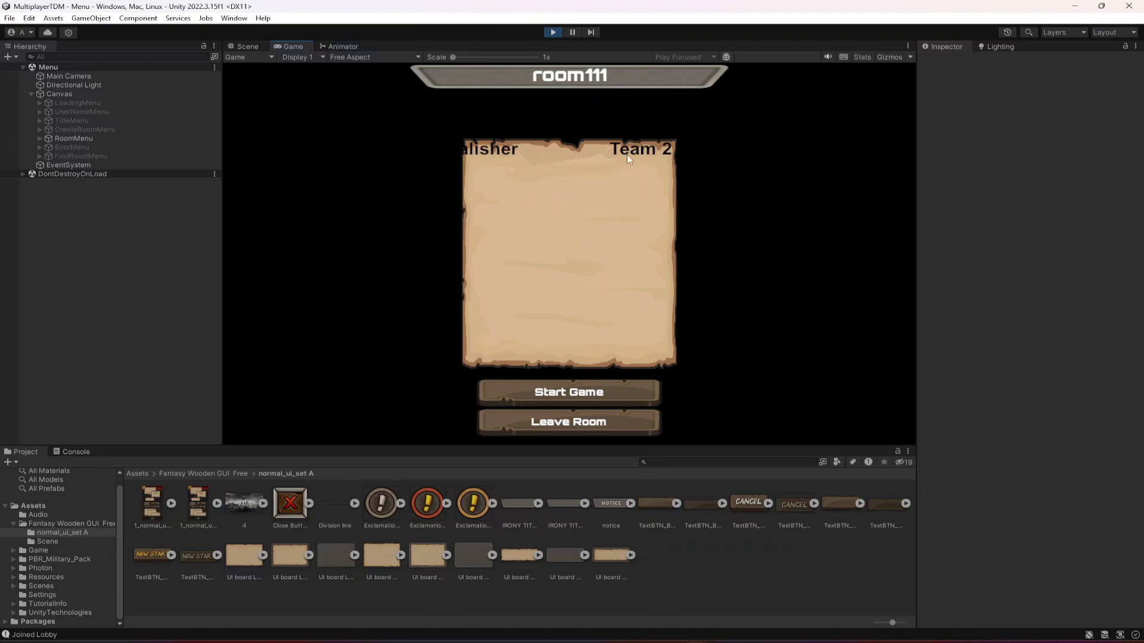
Stop the game and open the PlayerListItem prefab from the Game > Prefabs folder.
{"action": "left_click", "coordinate": [554, 32]}
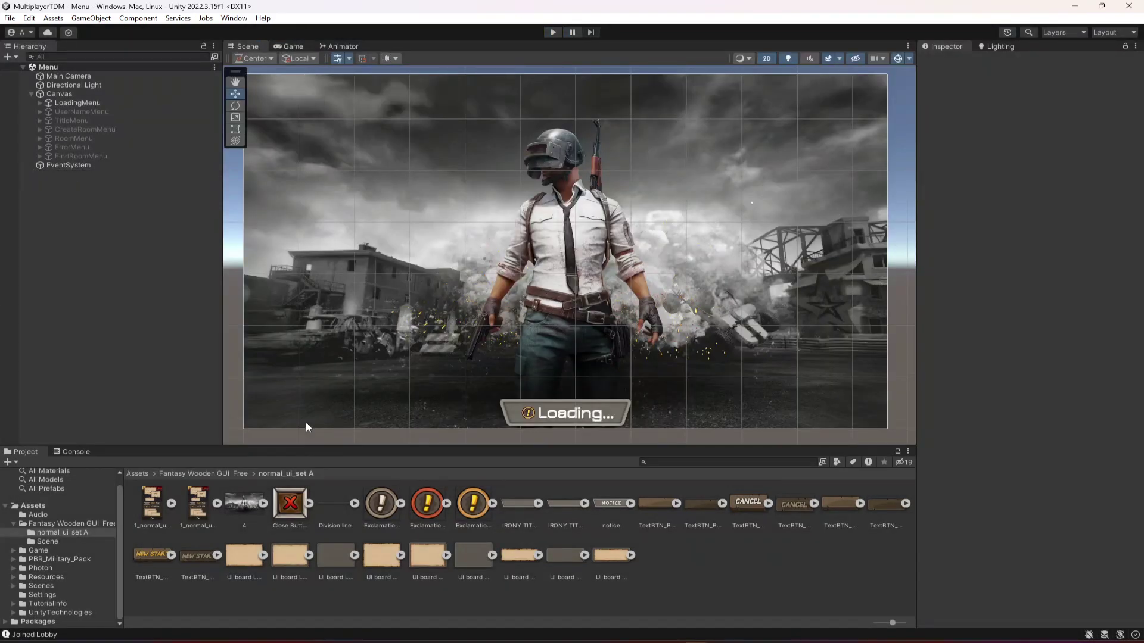
{"action": "left_click", "coordinate": [44, 551]}
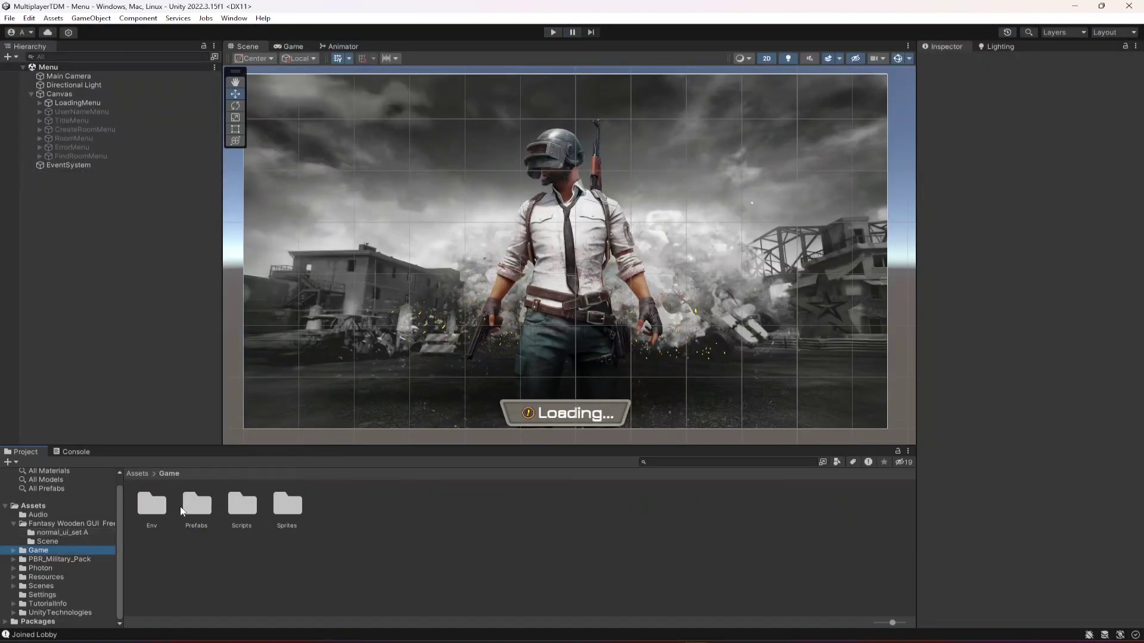
{"action": "double_click", "coordinate": [195, 507]}
{"action": "double_click", "coordinate": [151, 506]}
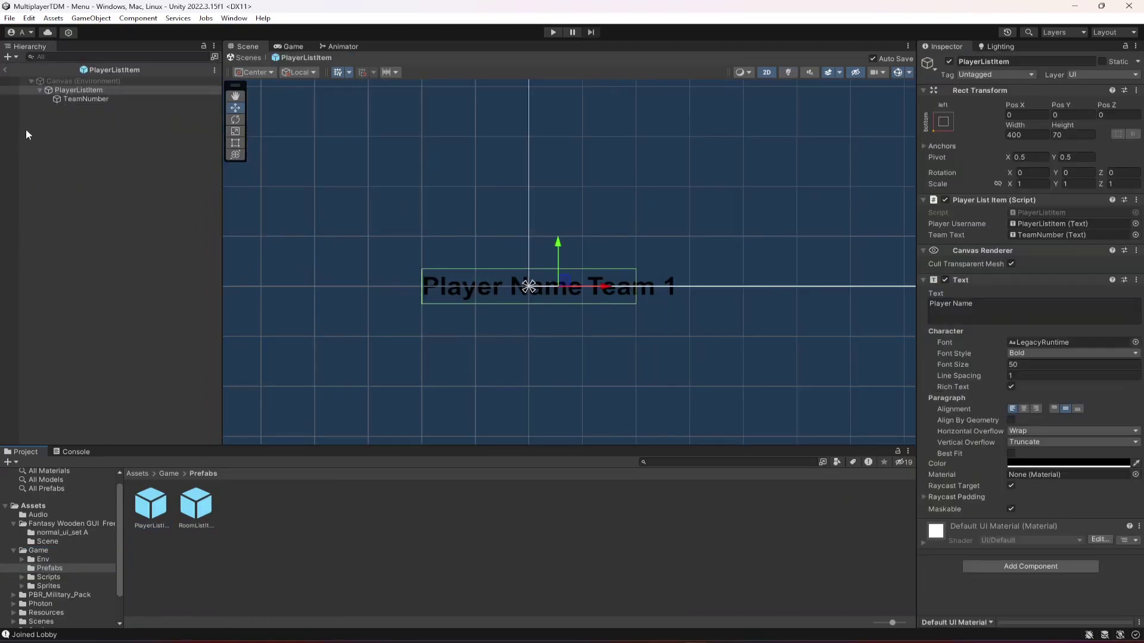
Set the PlayerListItem player name text colour to white (FFFFFF).
{"action": "left_click", "coordinate": [60, 99]}
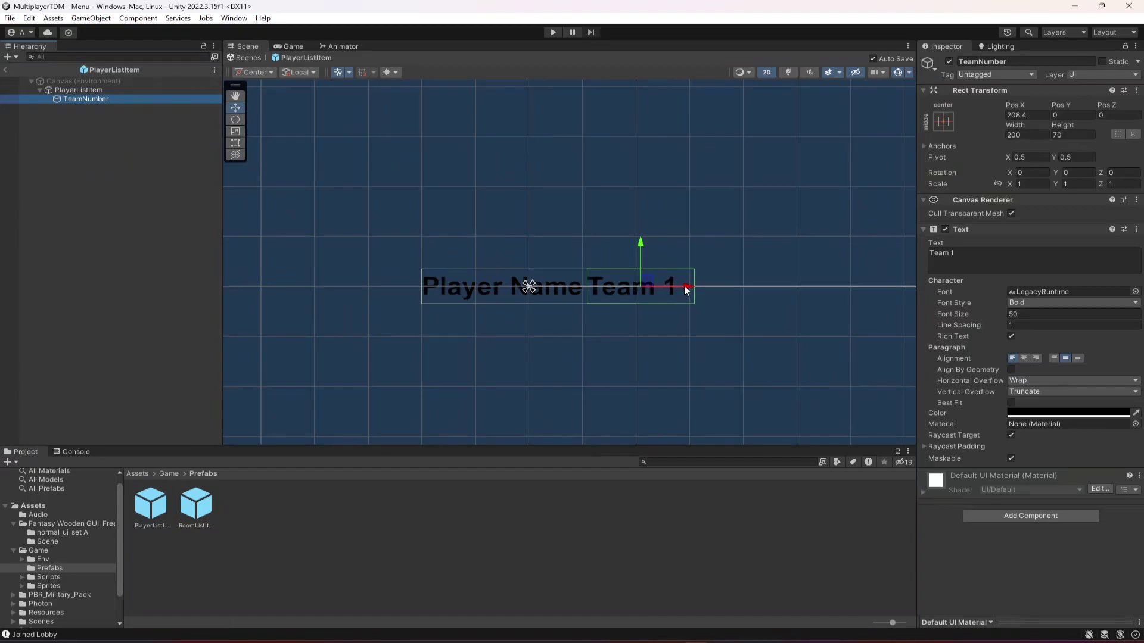
{"action": "left_click", "coordinate": [77, 89]}
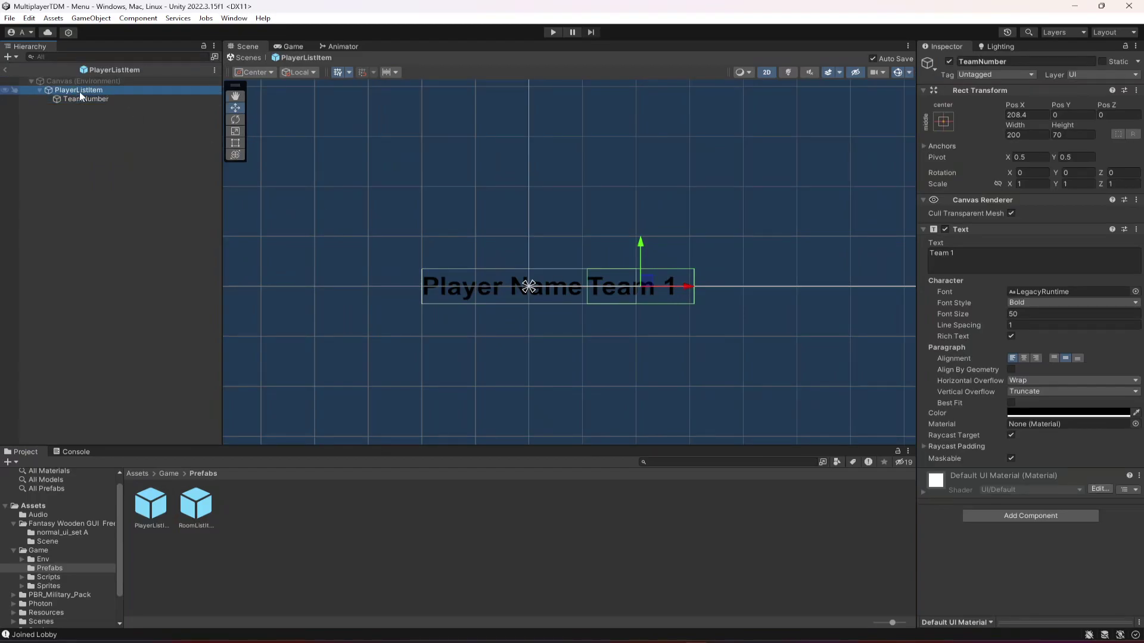
{"action": "left_click", "coordinate": [1049, 464]}
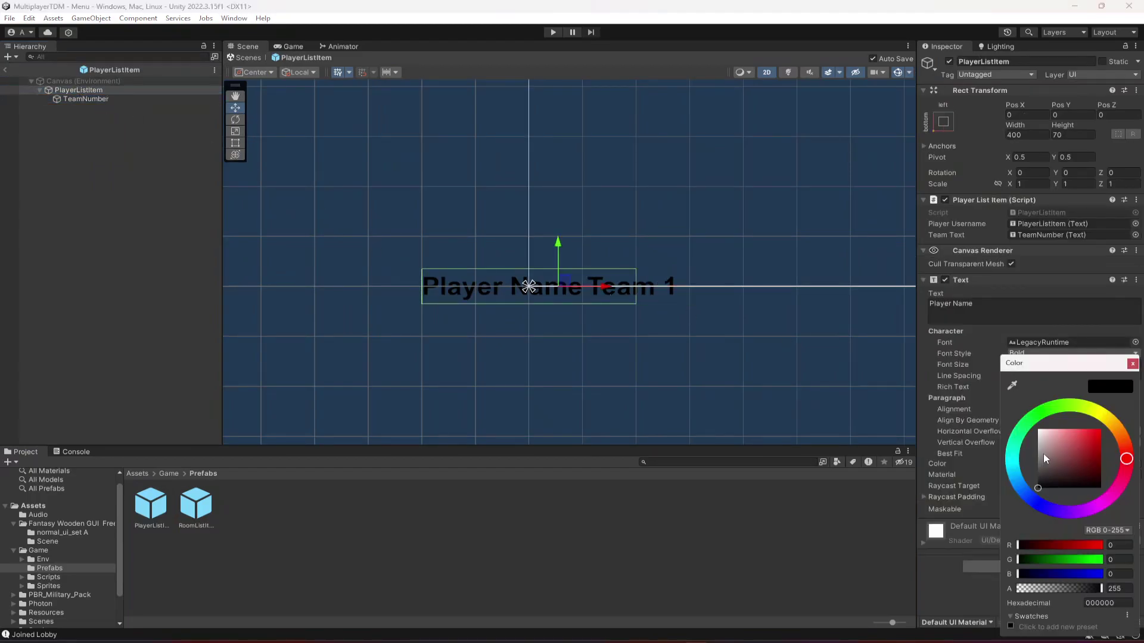
{"action": "left_click_drag", "start_coordinate": [1042, 453], "coordinate": [1039, 430]}
{"action": "left_click", "coordinate": [1132, 363]}
Make the TeamNumber 'Team 1' text white, then exit Prefab Mode.
{"action": "left_click", "coordinate": [86, 99]}
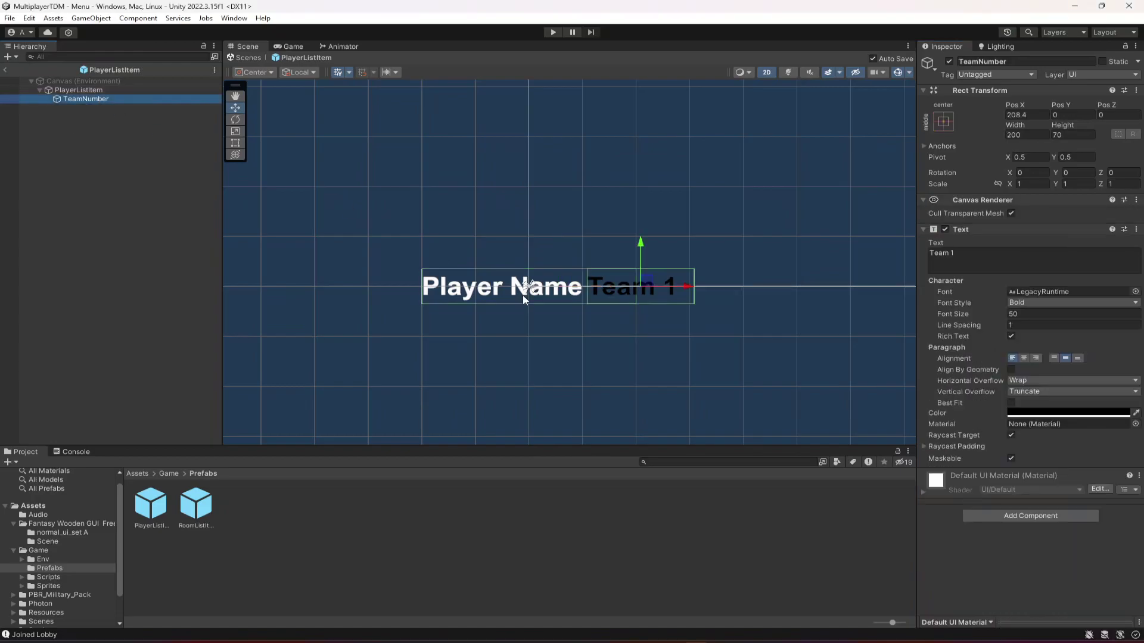
{"action": "left_click", "coordinate": [1066, 412]}
{"action": "left_click", "coordinate": [1039, 430]}
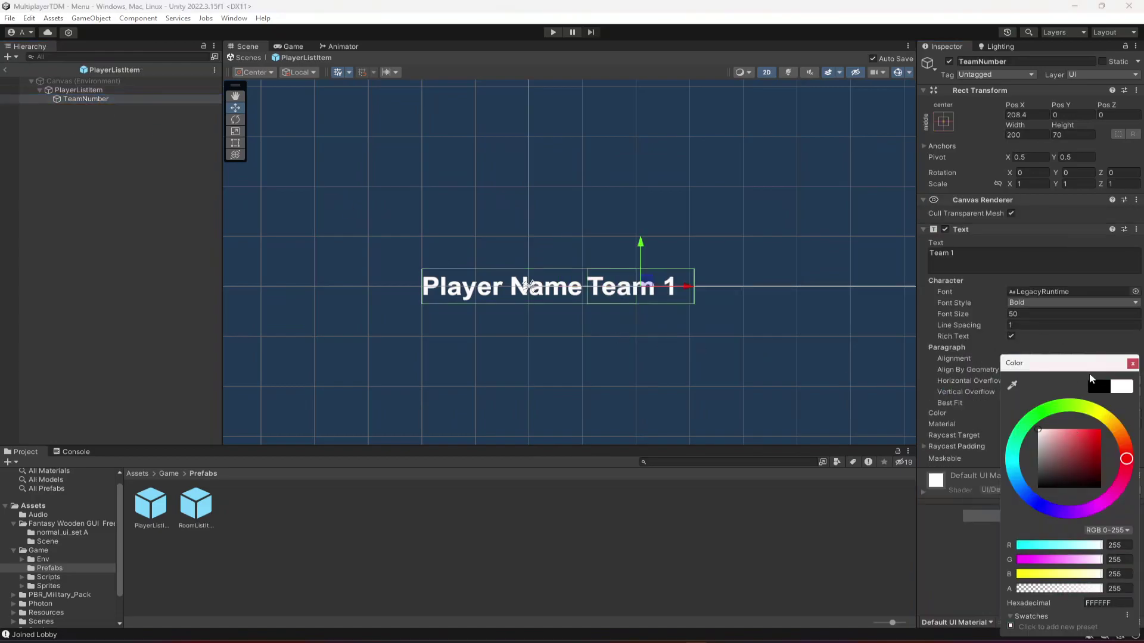
{"action": "left_click", "coordinate": [1132, 364]}
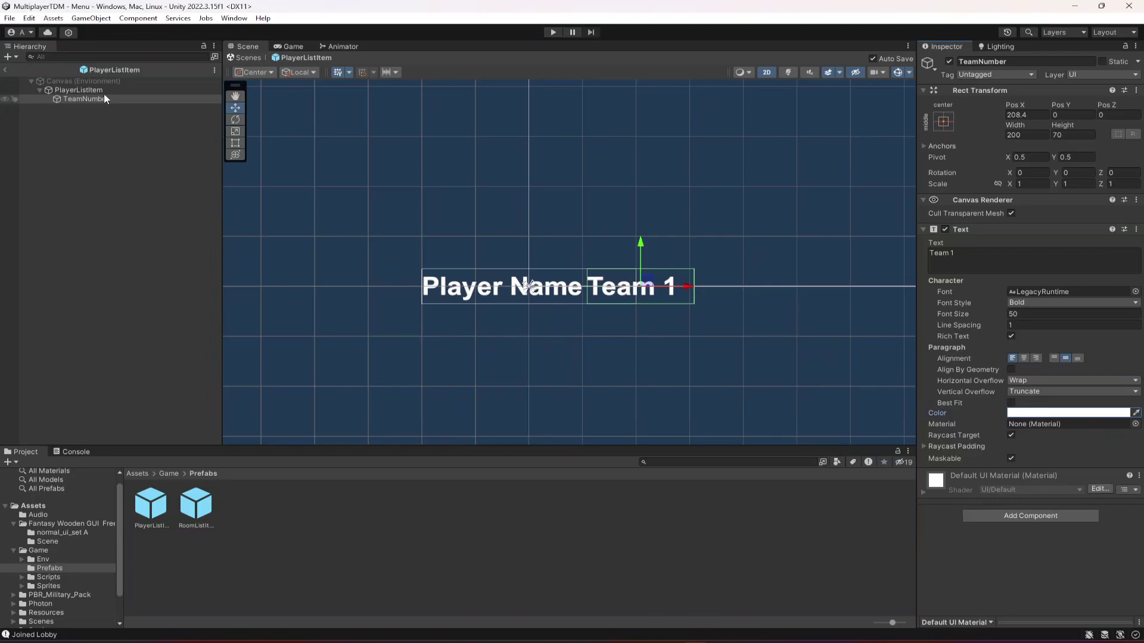
{"action": "left_click", "coordinate": [6, 70]}
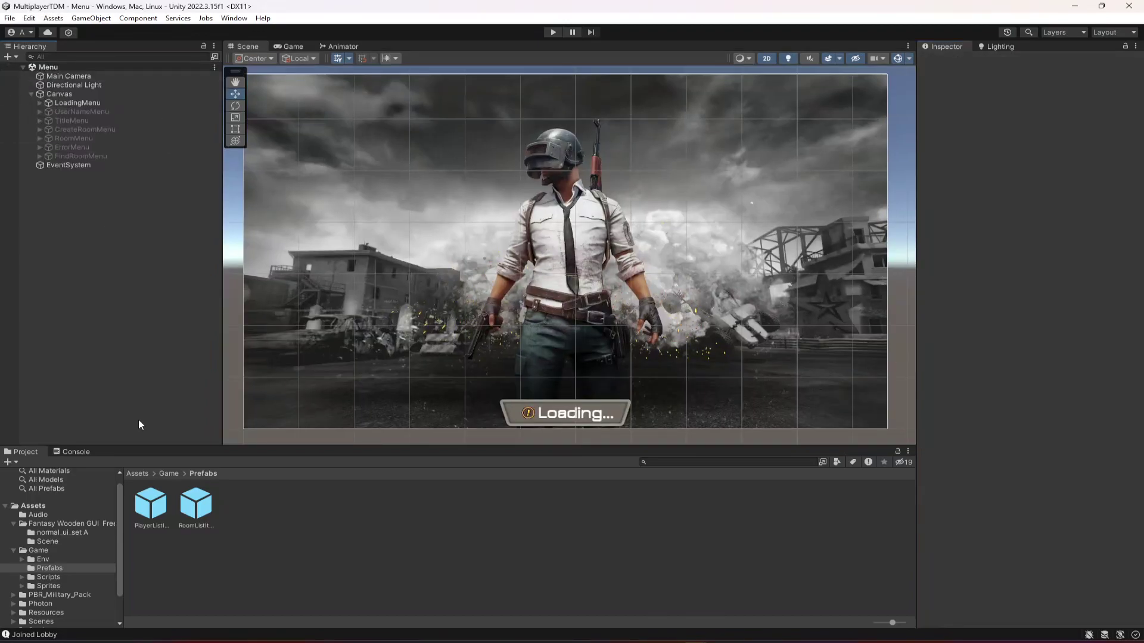
{"action": "left_click", "coordinate": [13, 551]}
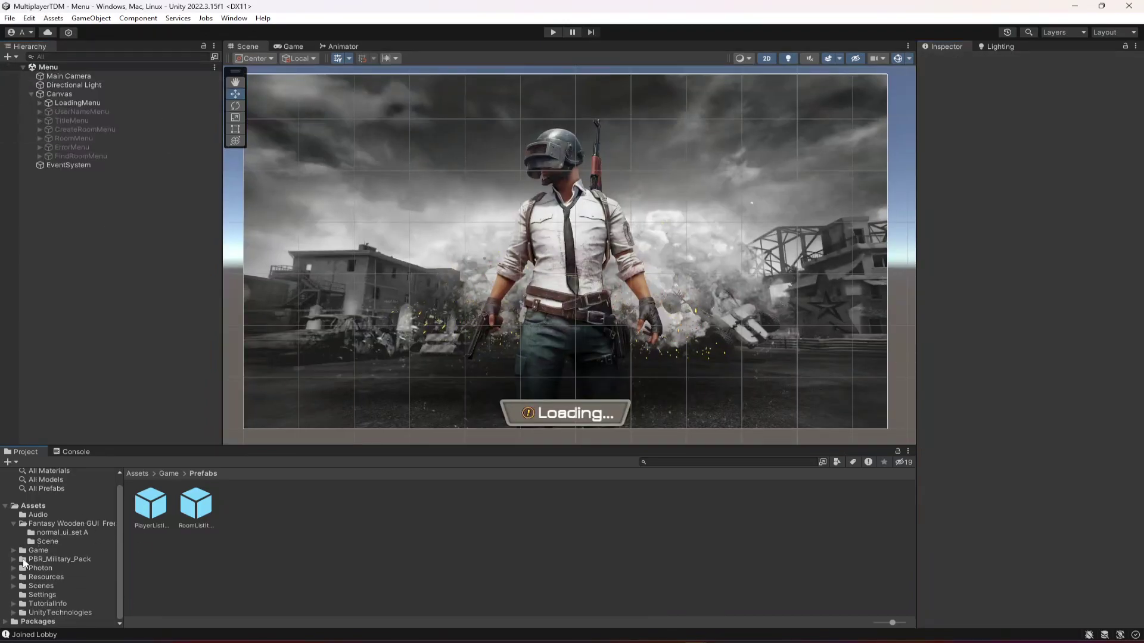
{"action": "left_click", "coordinate": [62, 156]}
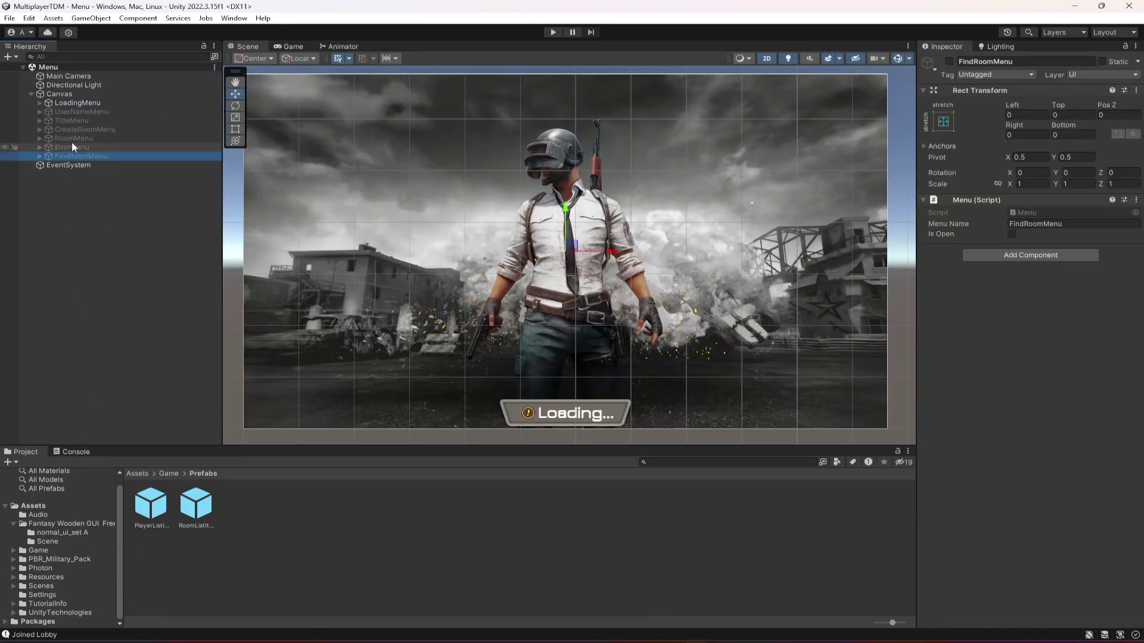
{"action": "left_click", "coordinate": [121, 271]}
{"action": "left_click", "coordinate": [553, 32]}
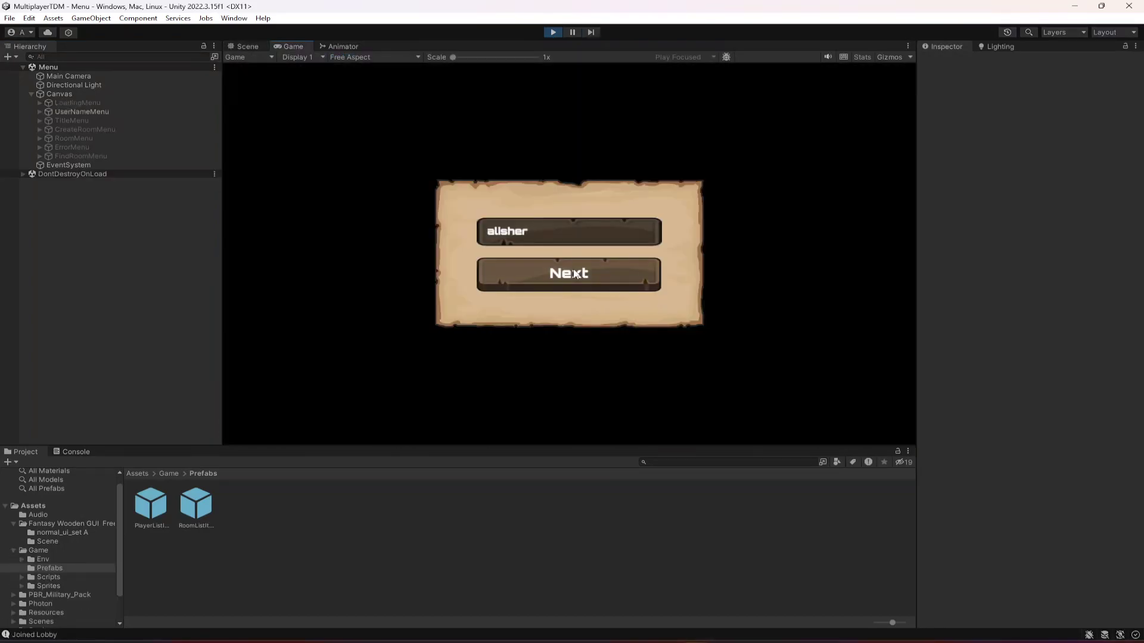
{"action": "left_click", "coordinate": [575, 269]}
{"action": "left_click", "coordinate": [576, 247]}
{"action": "left_click", "coordinate": [576, 239]}
{"action": "type", "text": "asdasd"}
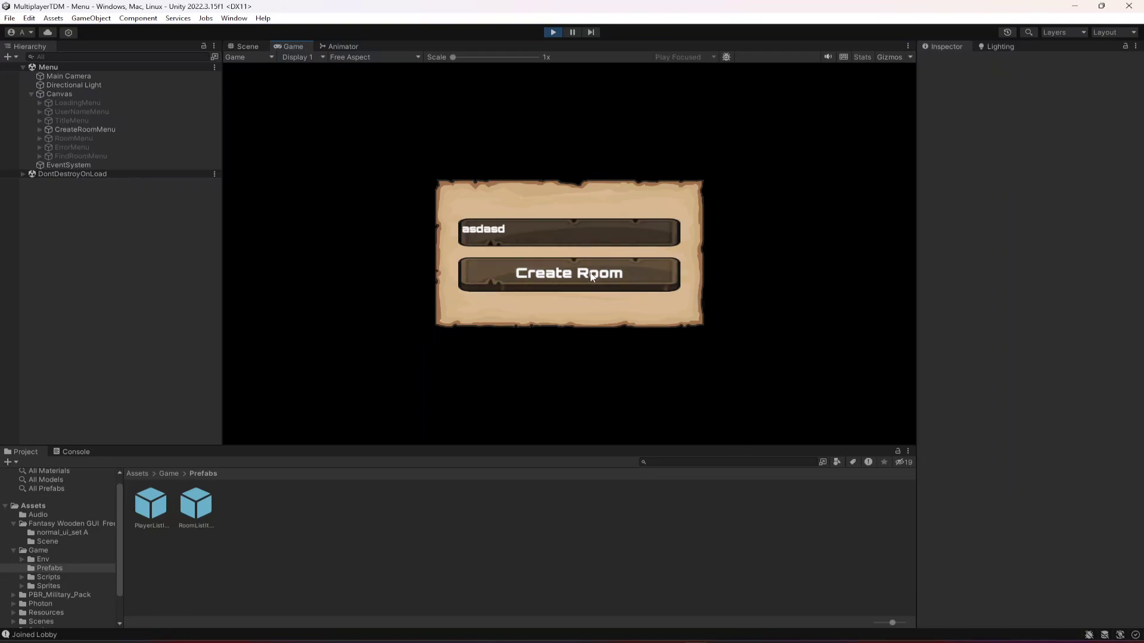
{"action": "left_click", "coordinate": [585, 262]}
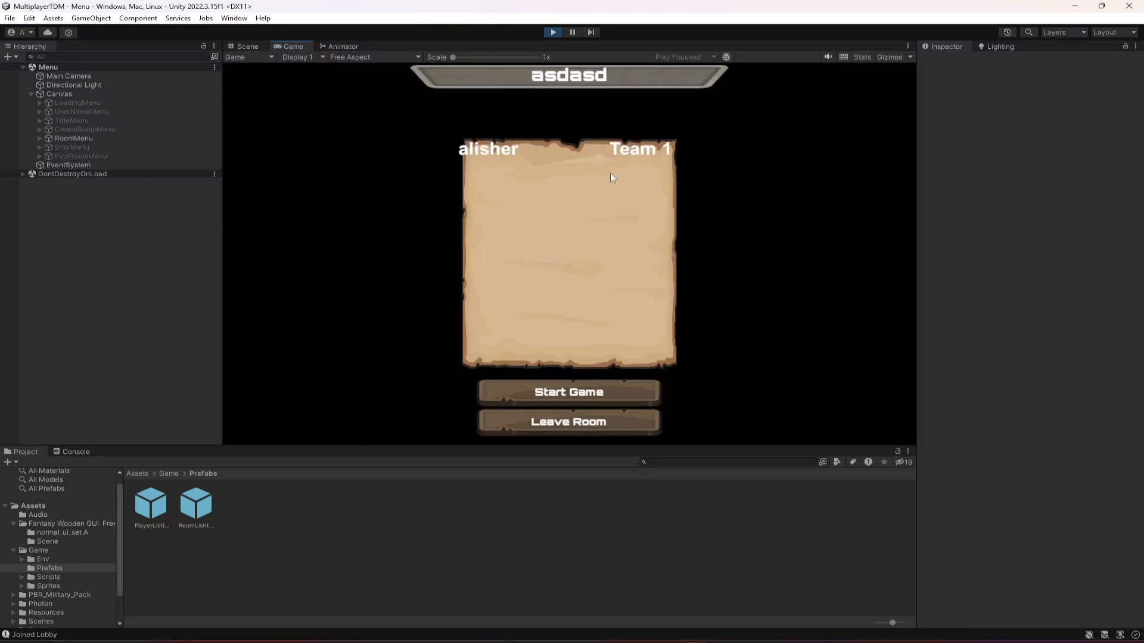
{"action": "left_click", "coordinate": [553, 32]}
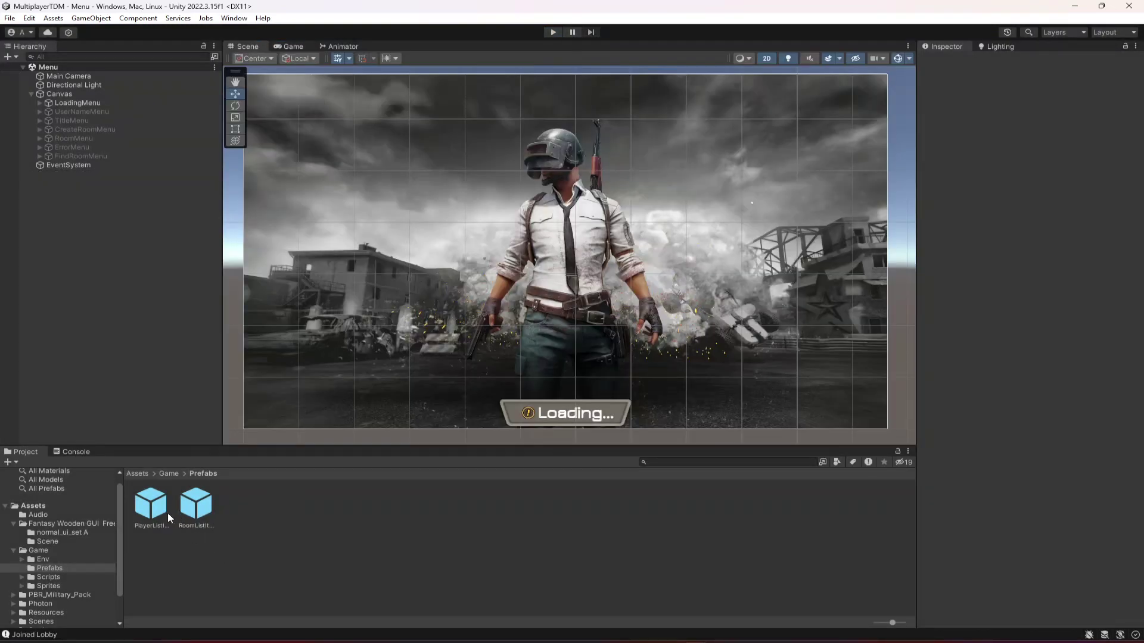
Move the PlayerListItem TeamNumber label left to Pos X 138, then exit Prefab Mode.
{"action": "left_click", "coordinate": [156, 511]}
{"action": "double_click", "coordinate": [171, 514]}
{"action": "left_click", "coordinate": [99, 99]}
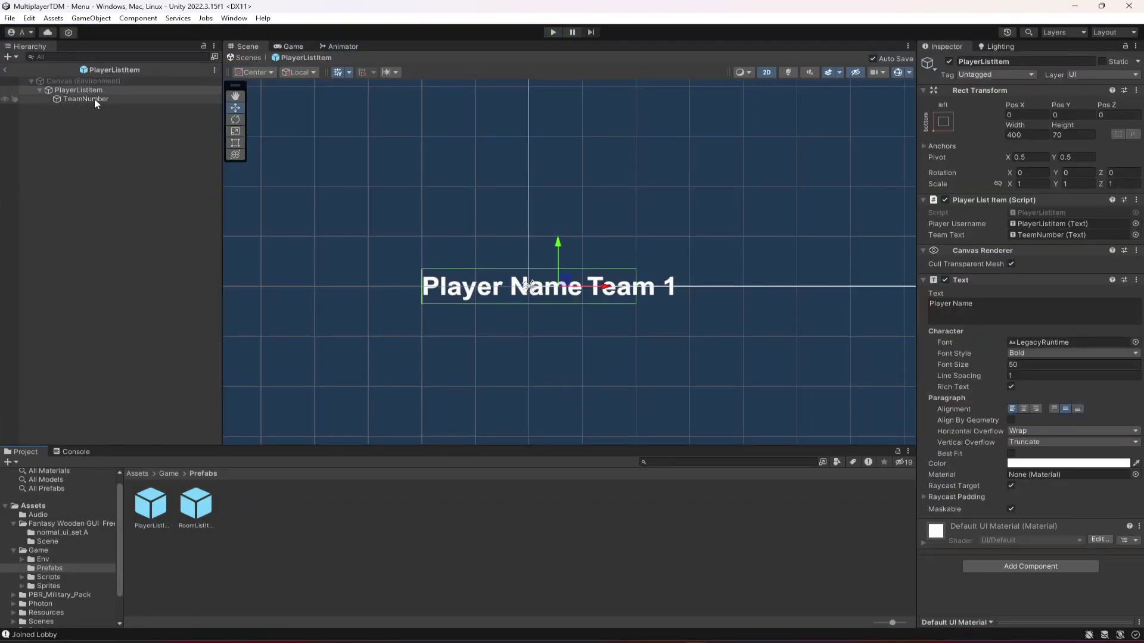
{"action": "left_click_drag", "start_coordinate": [688, 287], "coordinate": [633, 289]}
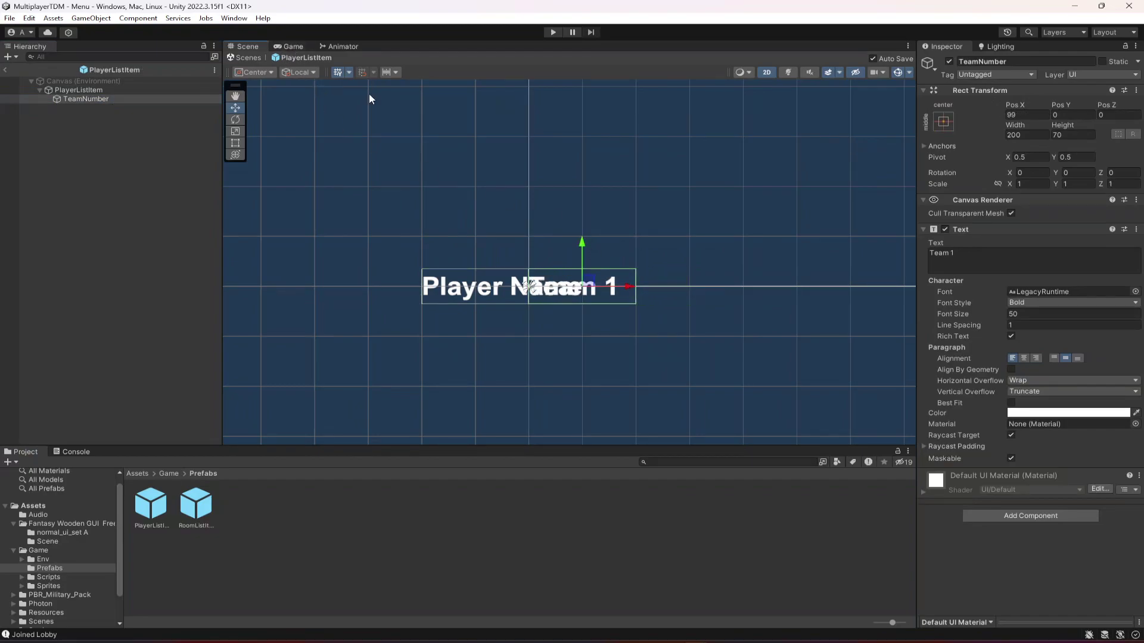
{"action": "left_click_drag", "start_coordinate": [630, 289], "coordinate": [651, 288]}
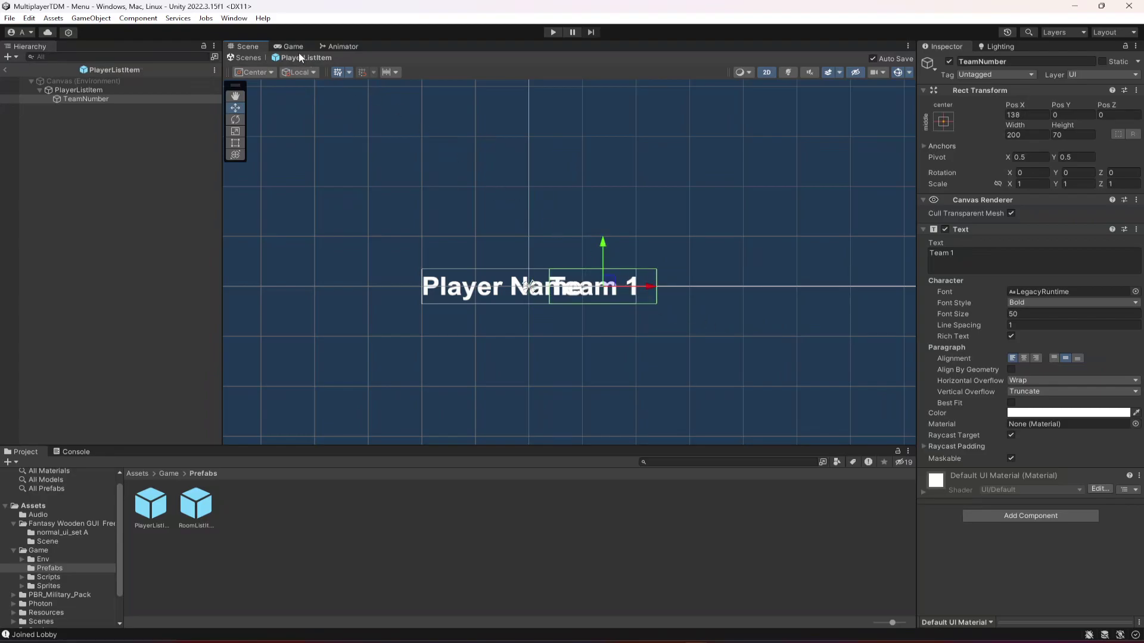
{"action": "left_click", "coordinate": [5, 70]}
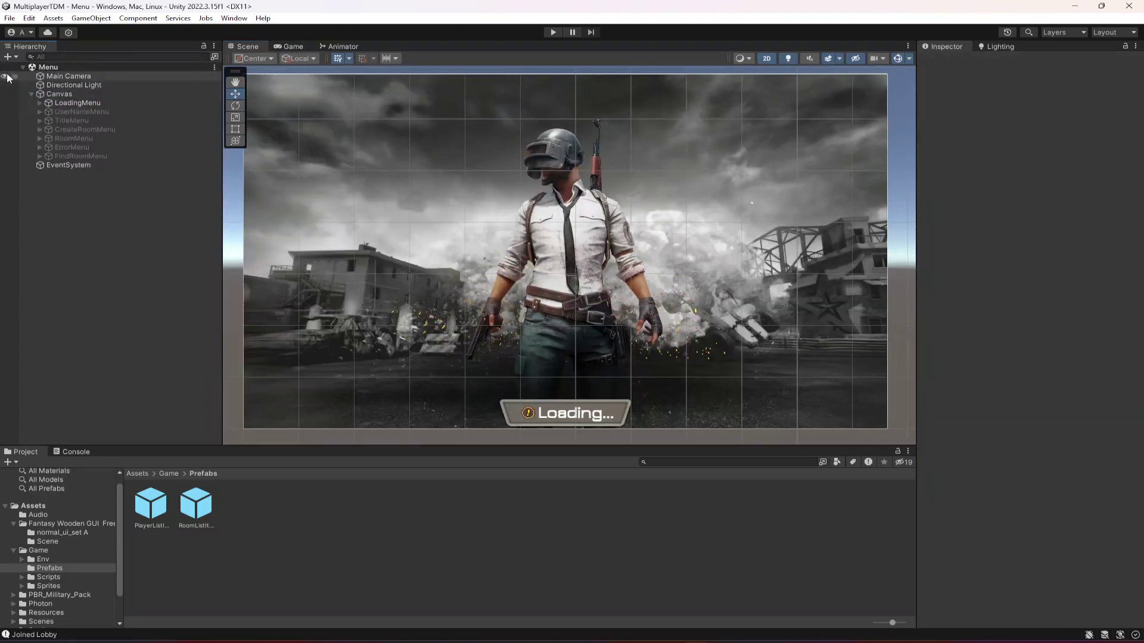
Play the game, create a room named 'asd' to view the player list, then stop.
{"action": "left_click", "coordinate": [553, 33]}
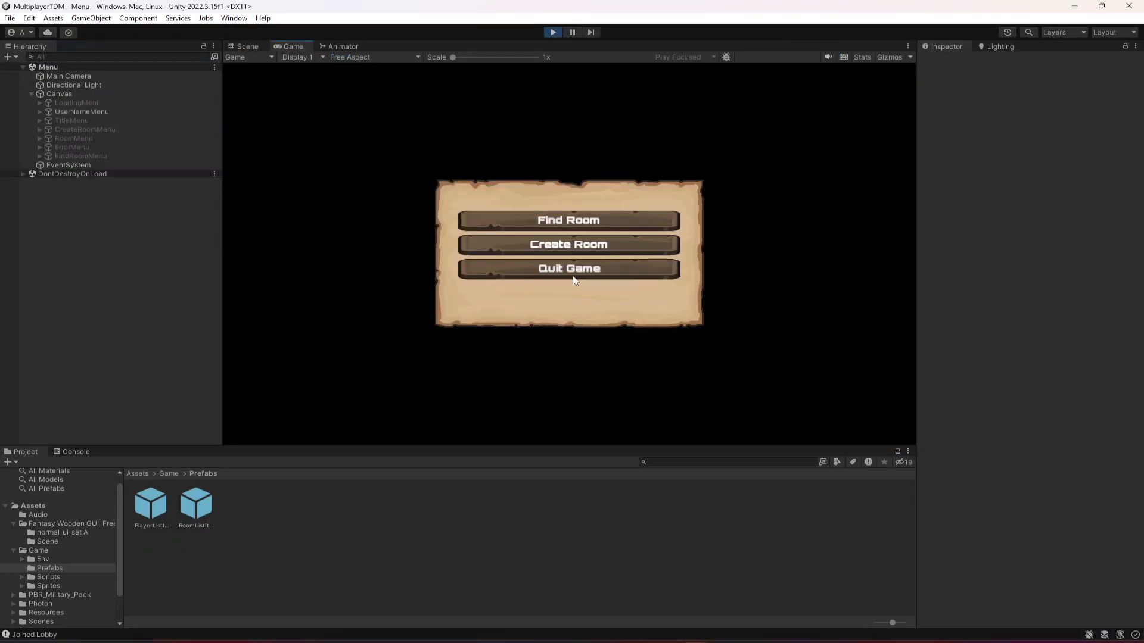
{"action": "left_click", "coordinate": [568, 244]}
{"action": "left_click", "coordinate": [569, 230]}
{"action": "type", "text": "asd"}
{"action": "left_click", "coordinate": [569, 269]}
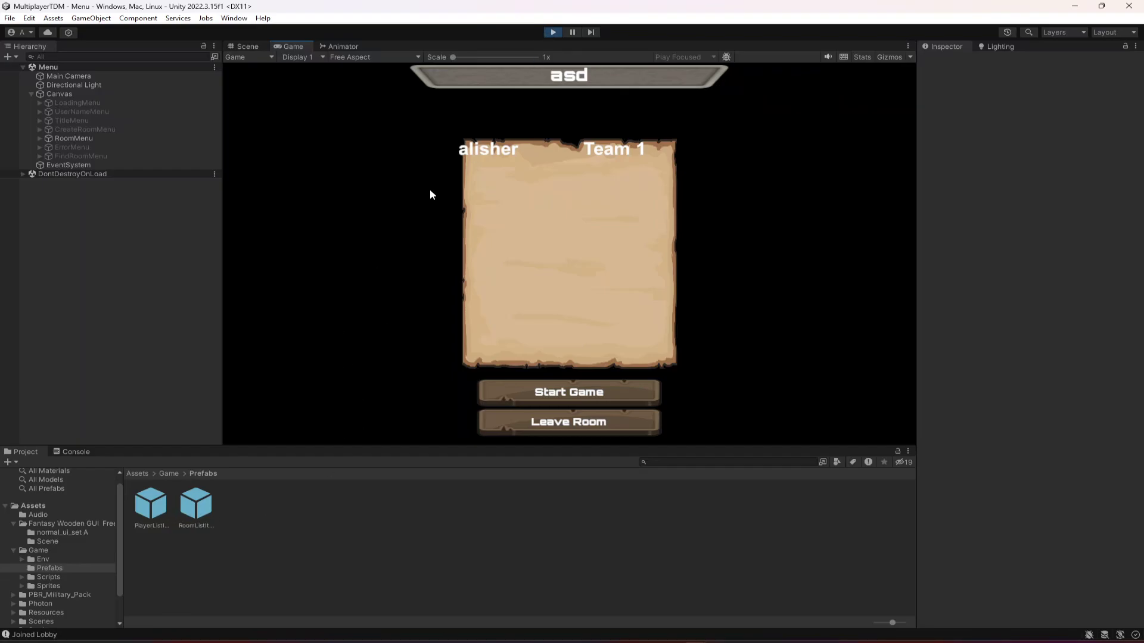
{"action": "left_click", "coordinate": [553, 32]}
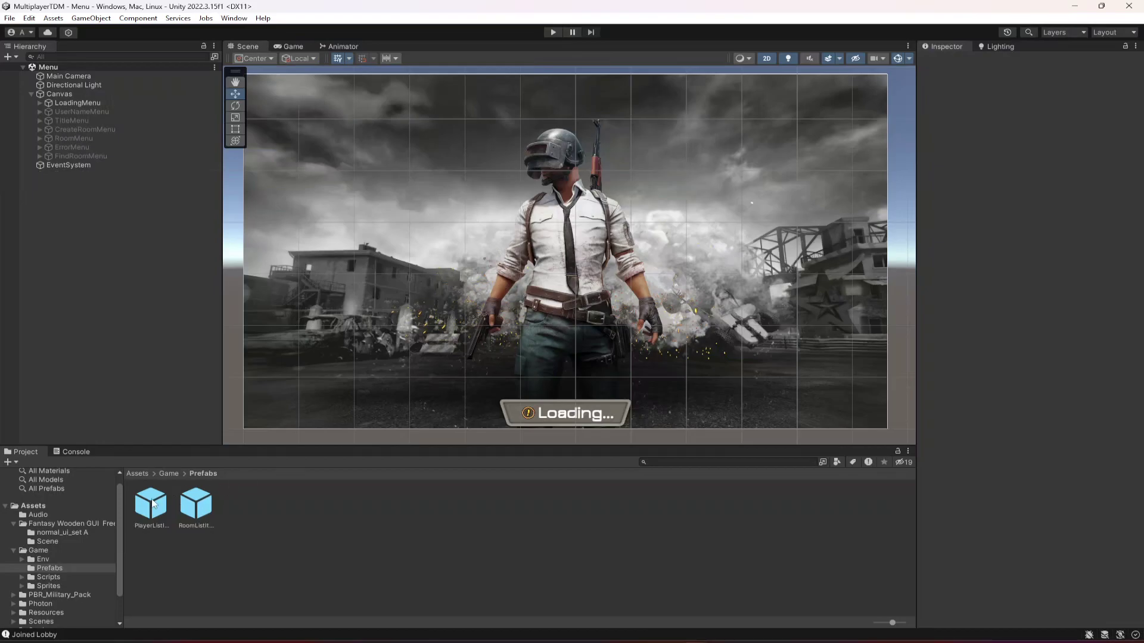
Shift the PlayerListItem text right (name X 46, Team 1 X 109) and rerun the game.
{"action": "double_click", "coordinate": [151, 503]}
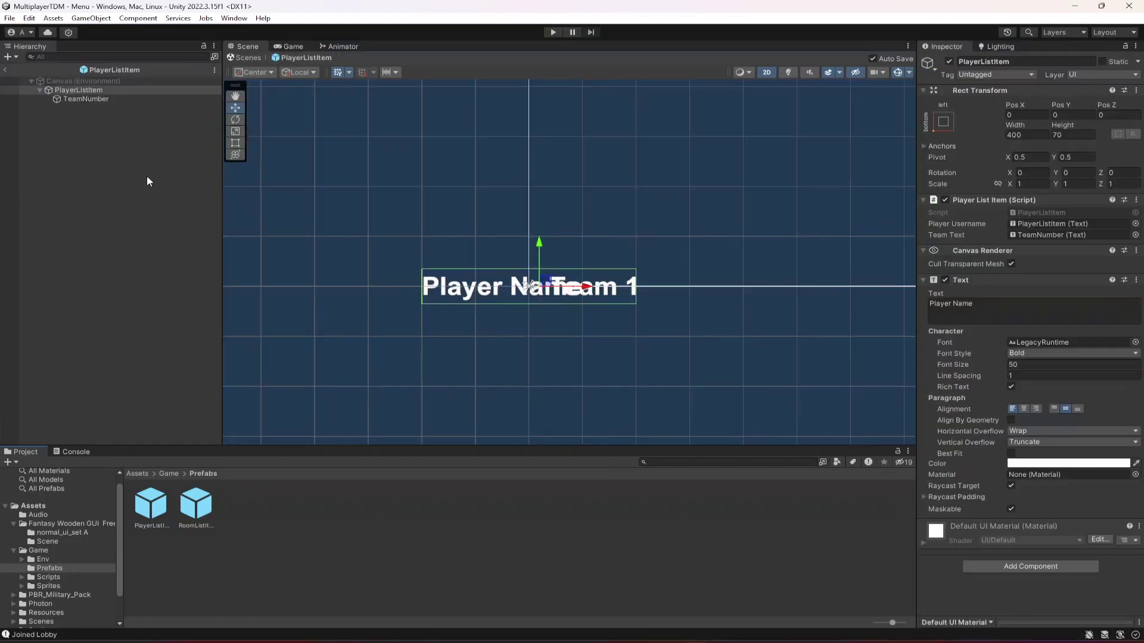
{"action": "left_click", "coordinate": [84, 98]}
{"action": "left_click", "coordinate": [78, 90]}
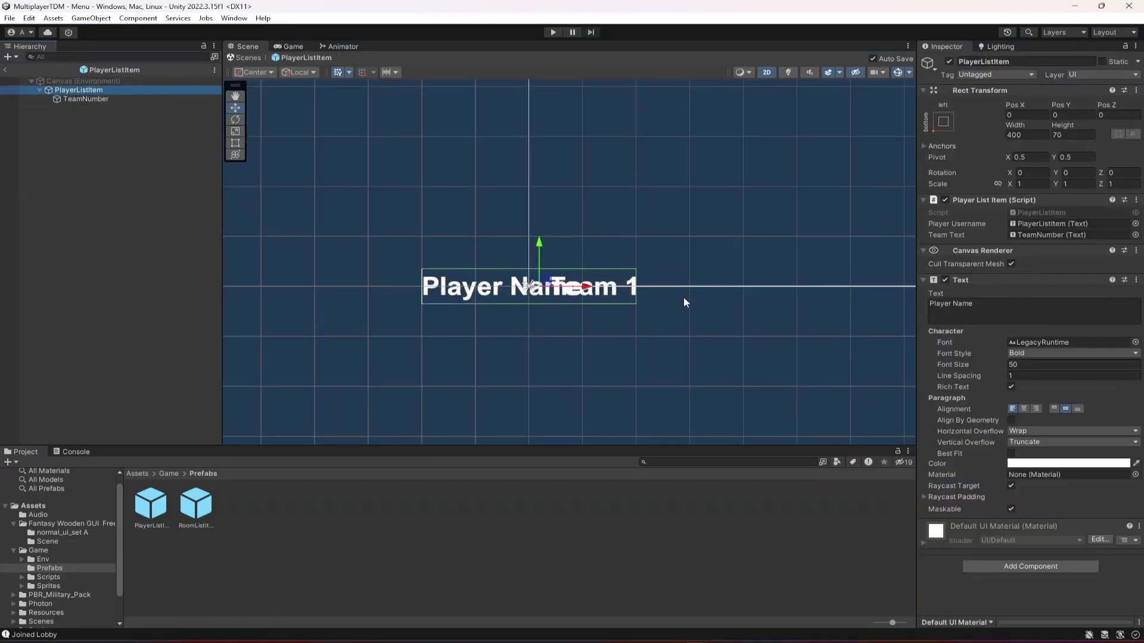
{"action": "left_click_drag", "start_coordinate": [589, 287], "coordinate": [662, 289]}
{"action": "left_click", "coordinate": [119, 98]}
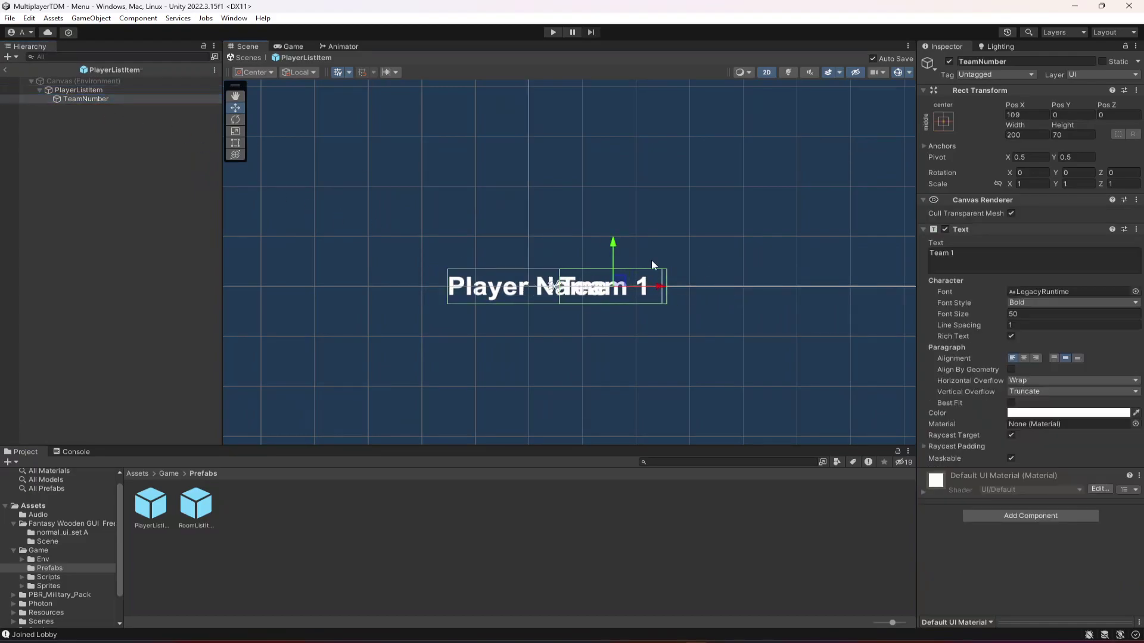
{"action": "left_click", "coordinate": [5, 69]}
{"action": "left_click", "coordinate": [554, 33]}
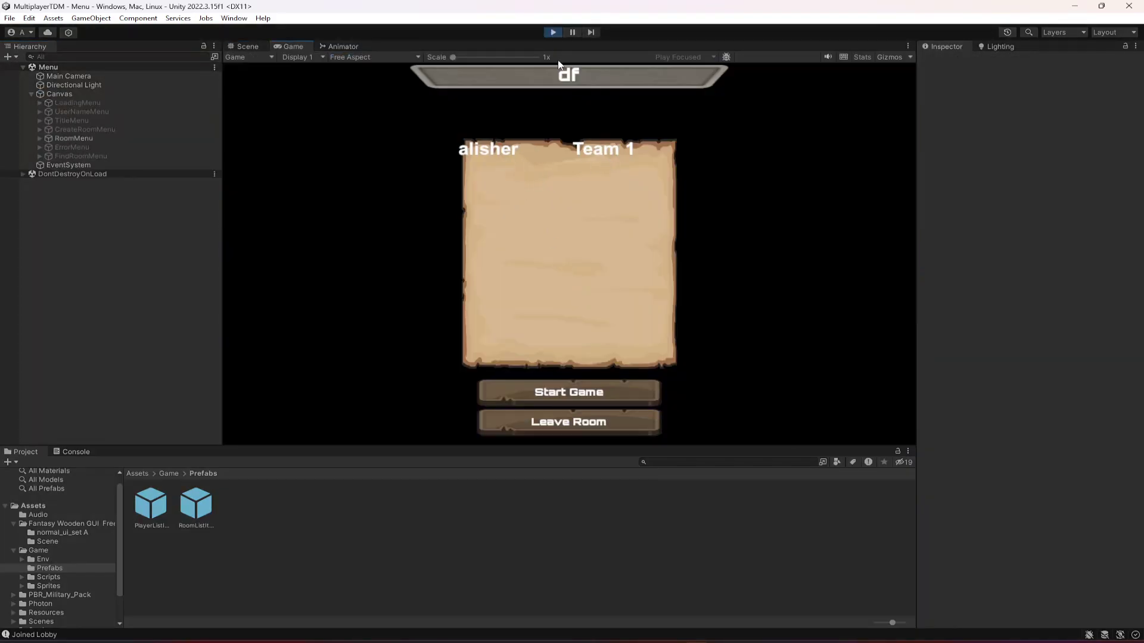
Select RoomMenu's PlayerListContent, trying width 7000 before reverting it to 600.
{"action": "left_click", "coordinate": [36, 138]}
{"action": "left_click", "coordinate": [40, 138]}
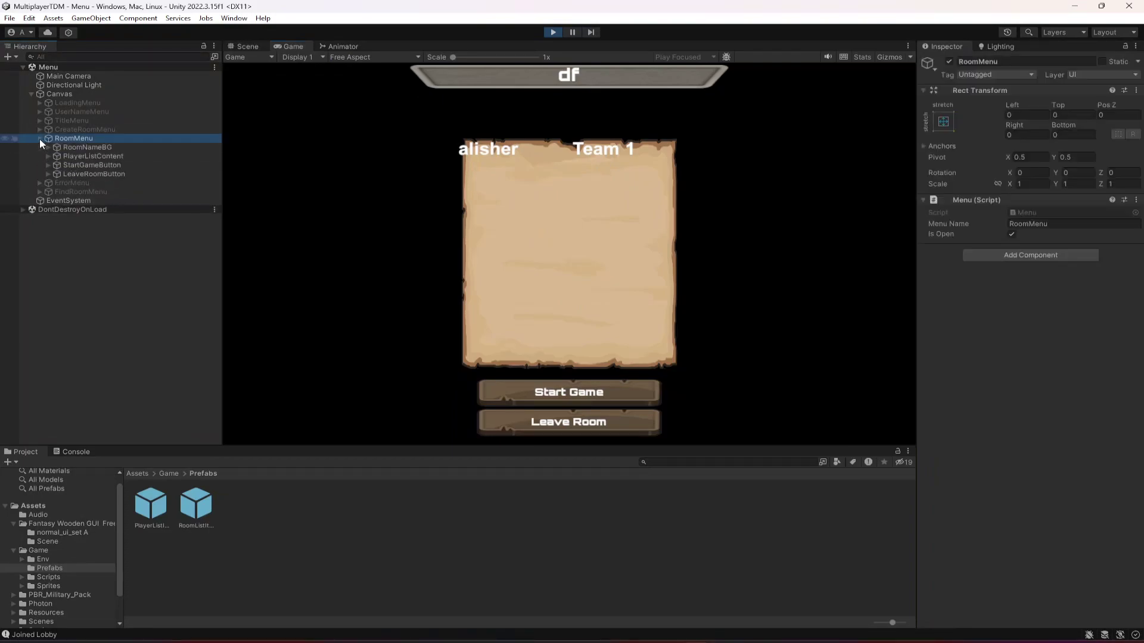
{"action": "left_click", "coordinate": [57, 148]}
{"action": "left_click", "coordinate": [71, 156]}
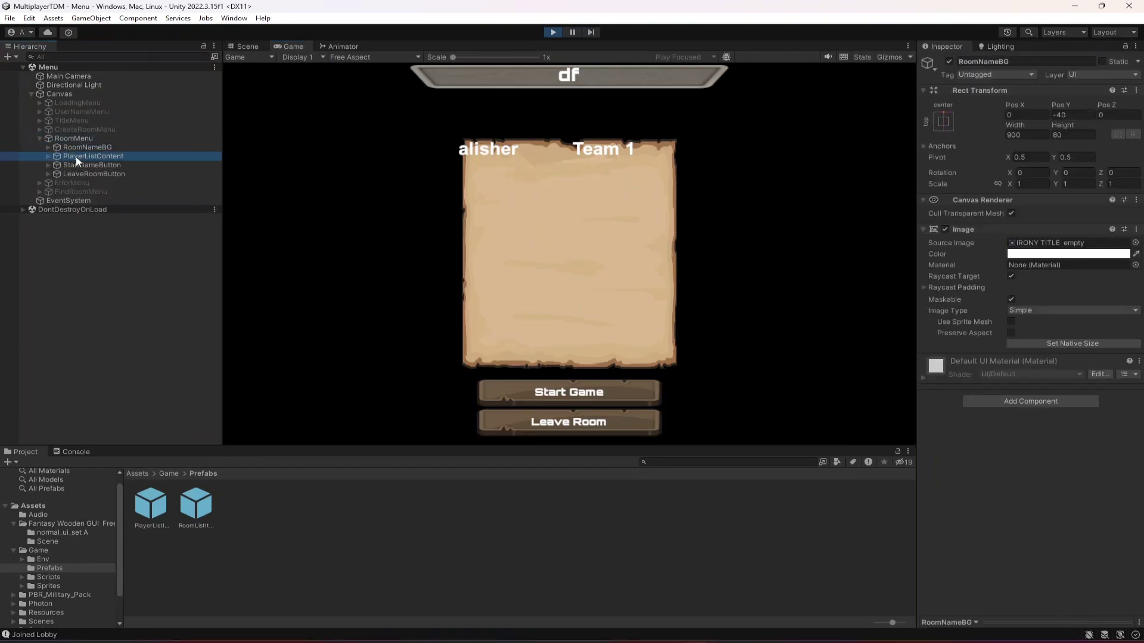
{"action": "left_click", "coordinate": [1041, 135]}
{"action": "type", "text": "7000"}
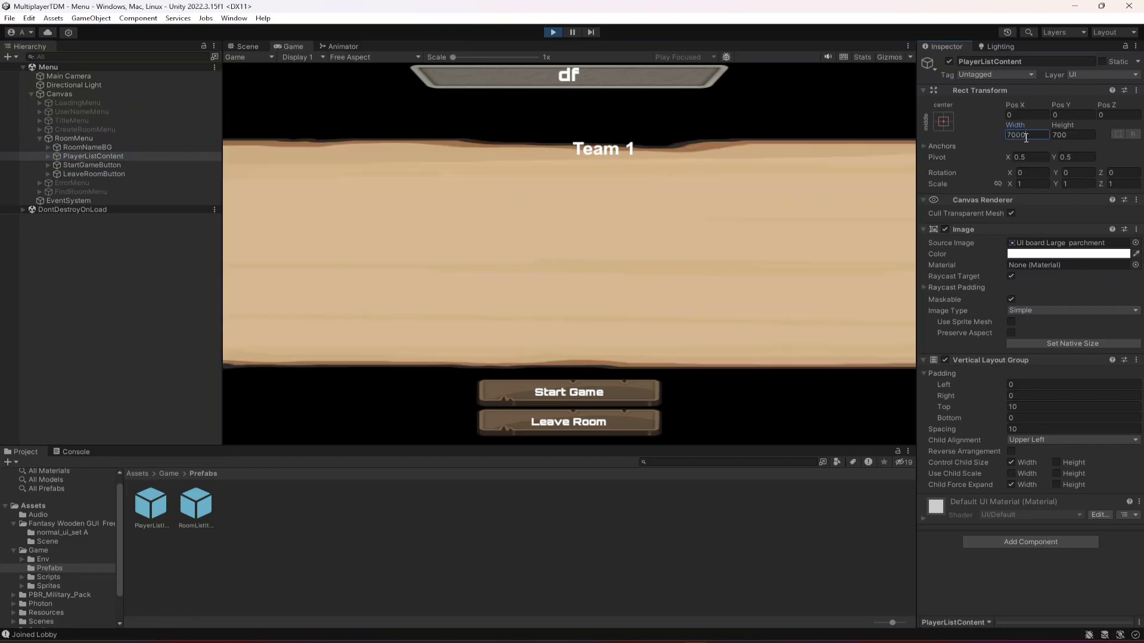
{"action": "key", "text": "Escape"}
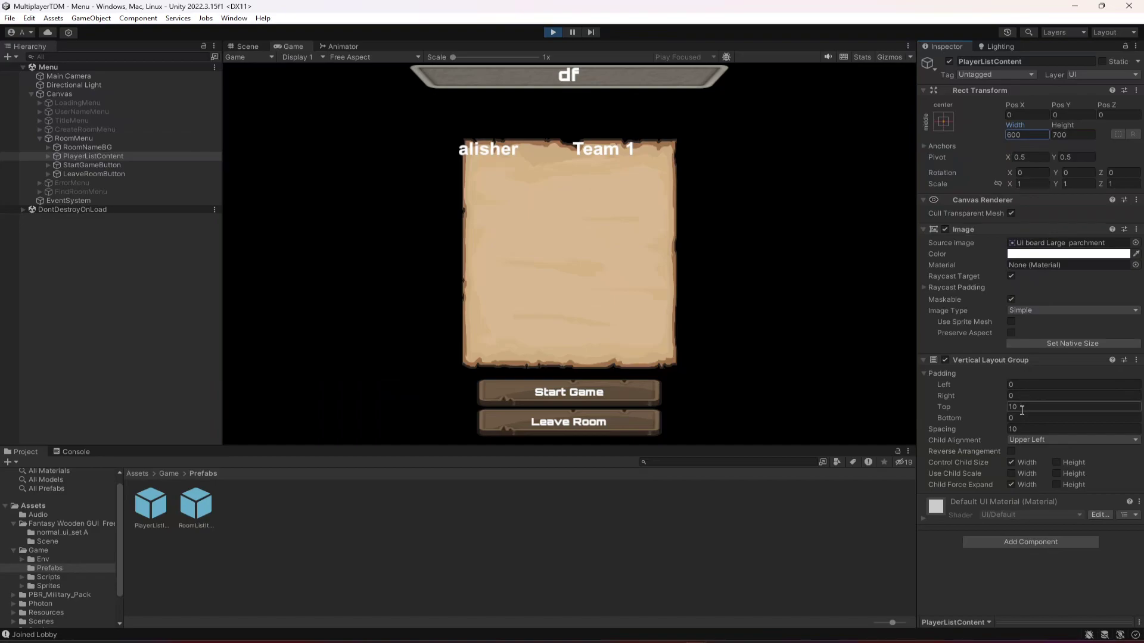
Set the PlayerListContent Vertical Layout Group spacing to 10.
{"action": "left_click", "coordinate": [1025, 430]}
{"action": "type", "text": "5"}
{"action": "key", "text": "BackSpace"}
{"action": "type", "text": "0"}
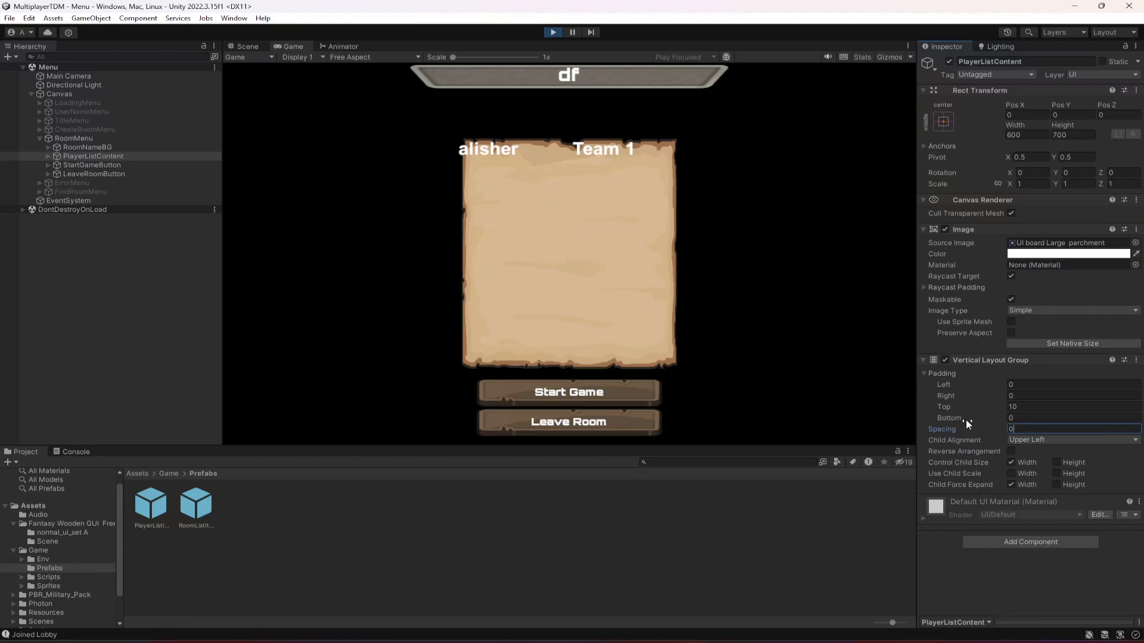
{"action": "key", "text": "BackSpace"}
{"action": "type", "text": "10"}
{"action": "key", "text": "Return"}
Set the layout group padding to Top 50, Left 70 and Right 30.
{"action": "left_click_drag", "start_coordinate": [990, 416], "coordinate": [983, 417]}
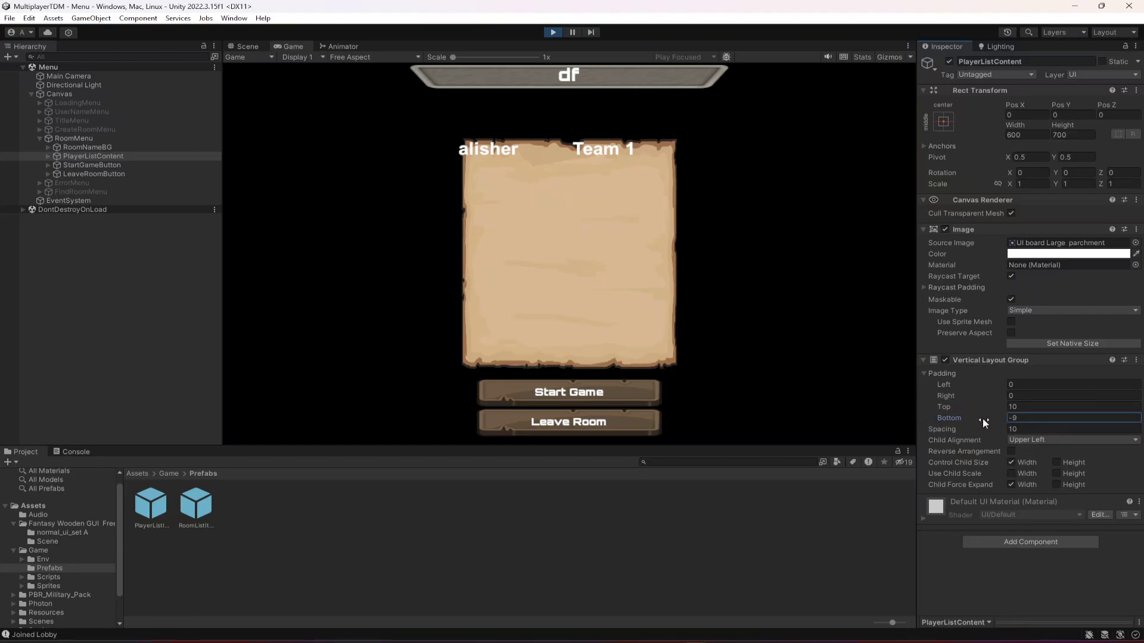
{"action": "left_click_drag", "start_coordinate": [986, 406], "coordinate": [1034, 384]}
{"action": "left_click", "coordinate": [1034, 385]}
{"action": "type", "text": "70"}
{"action": "left_click", "coordinate": [1014, 395]}
{"action": "type", "text": "35"}
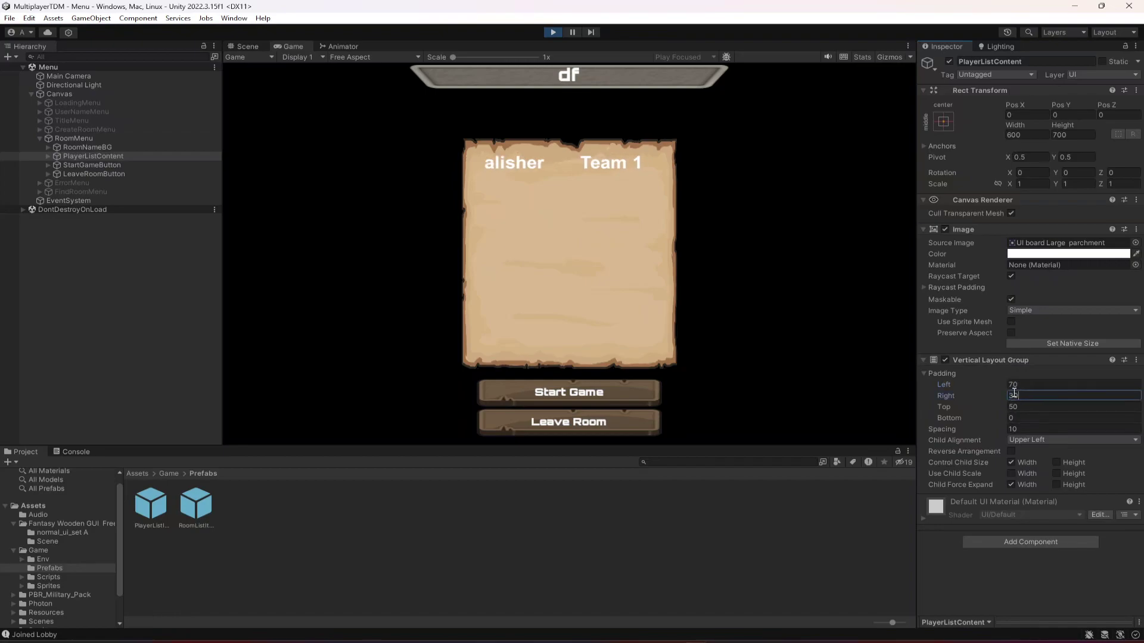
{"action": "key", "text": "shift+Tab"}
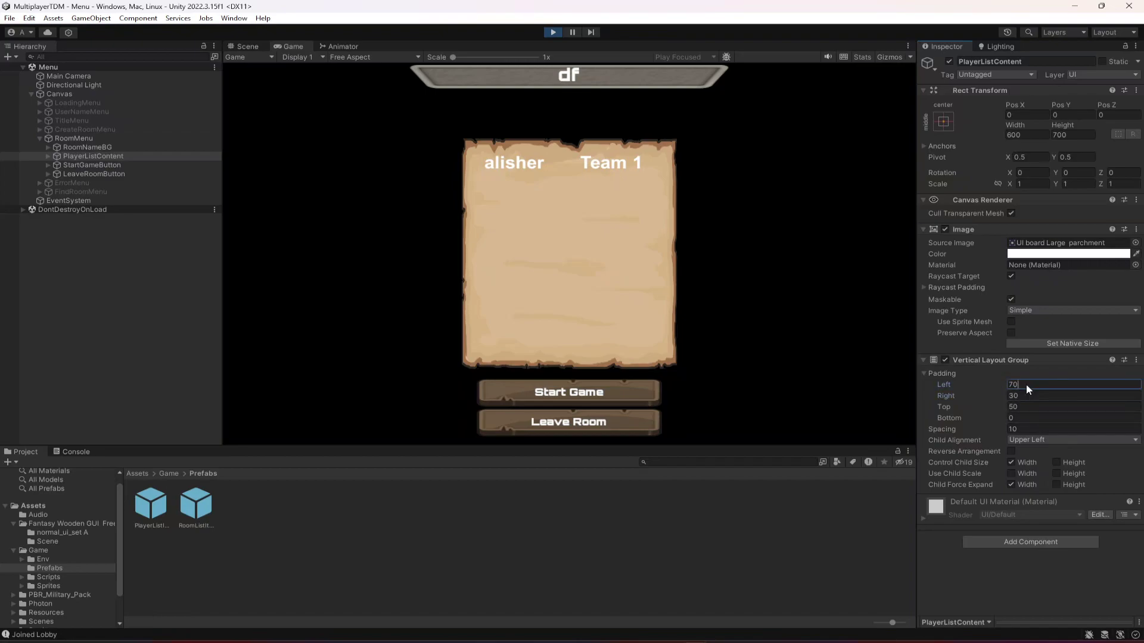
{"action": "left_click", "coordinate": [1136, 360]}
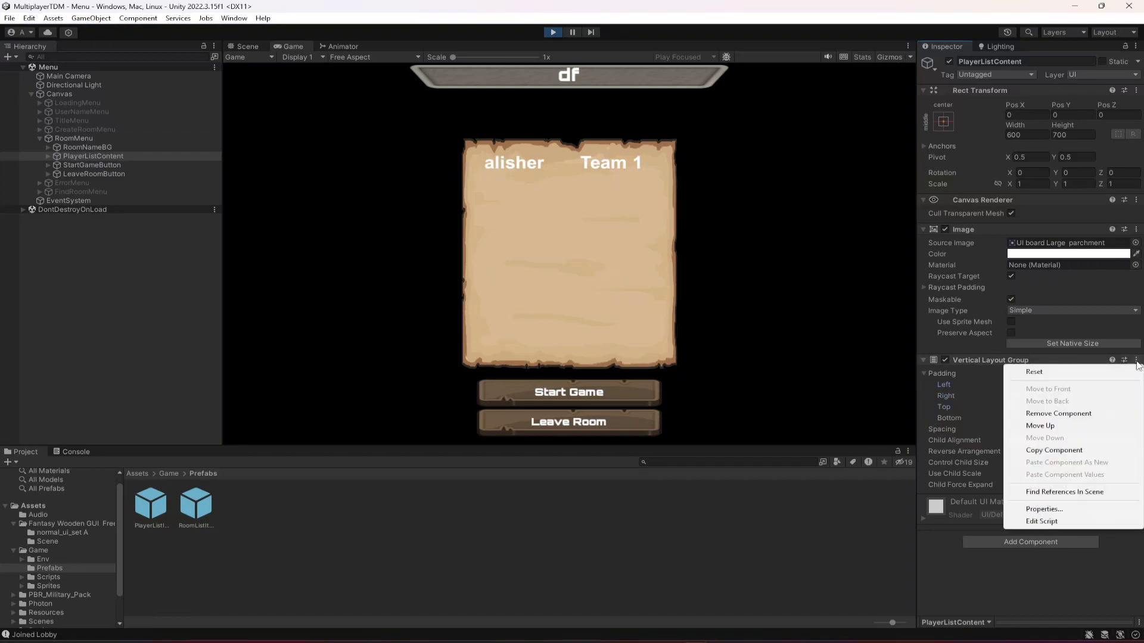
Copy the Vertical Layout Group values, stop Play, paste them back, and collapse RoomMenu and Canvas.
{"action": "left_click", "coordinate": [1053, 451]}
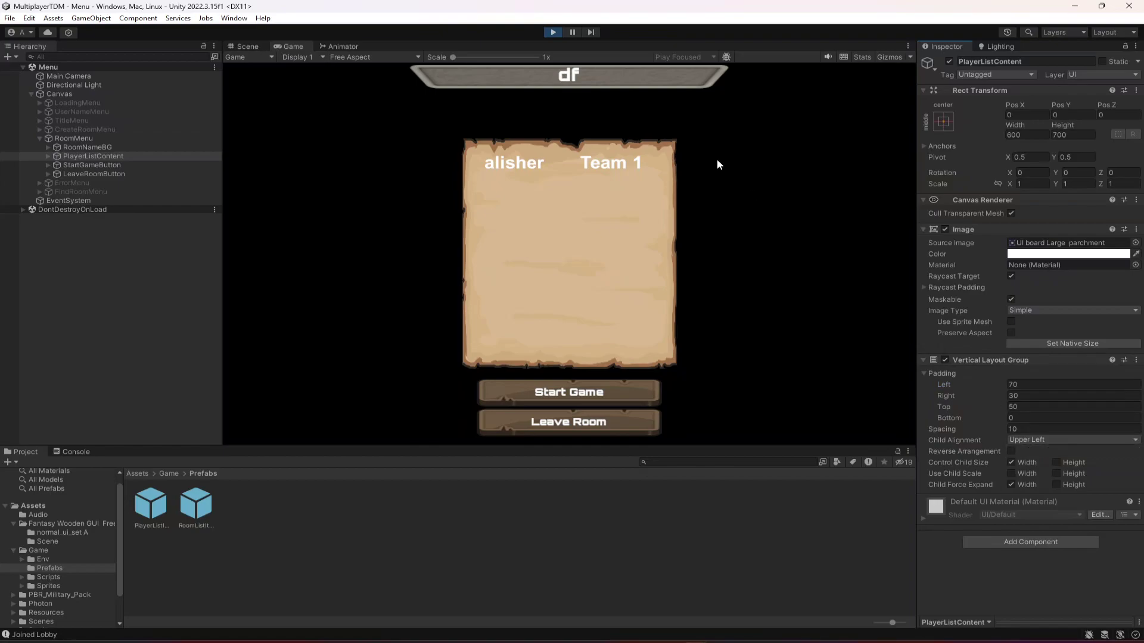
{"action": "left_click", "coordinate": [556, 34]}
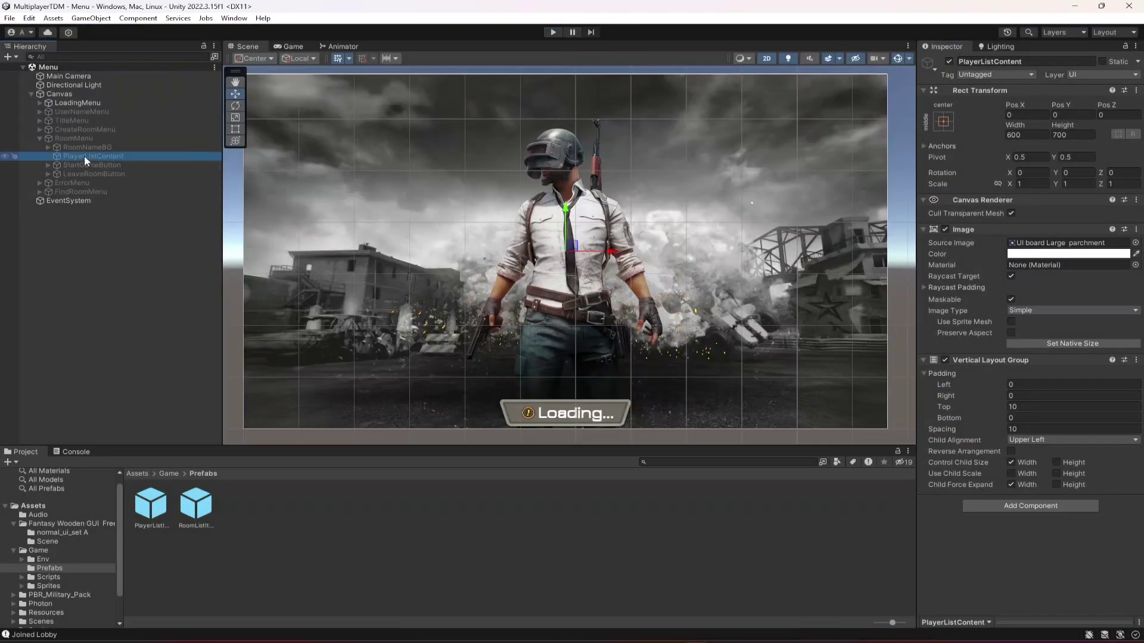
{"action": "left_click", "coordinate": [1136, 360]}
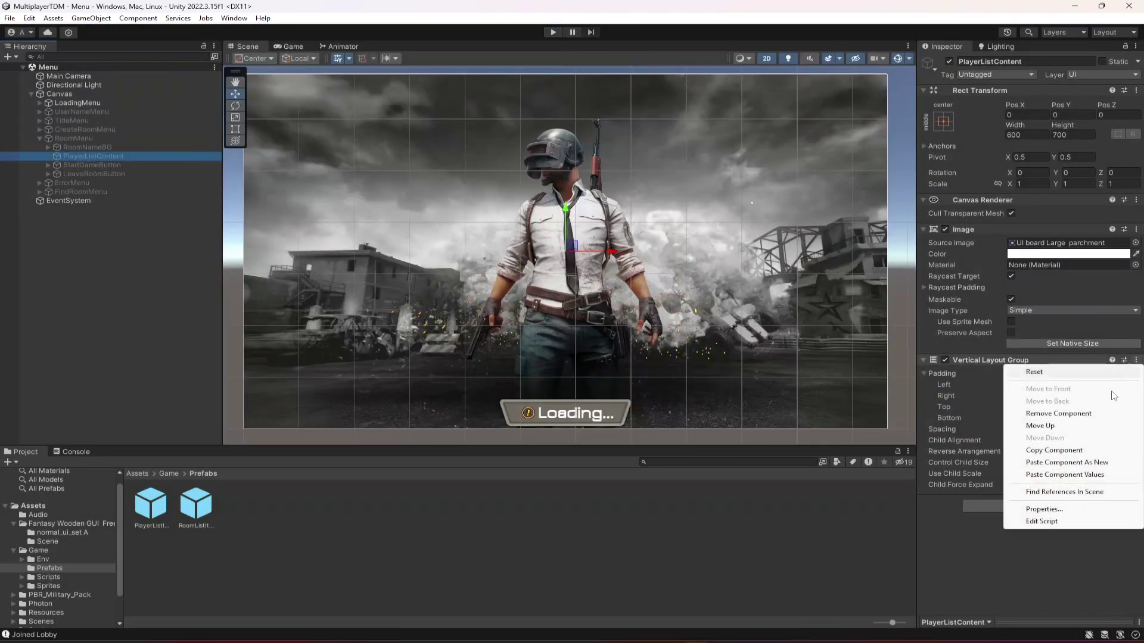
{"action": "left_click", "coordinate": [1065, 475]}
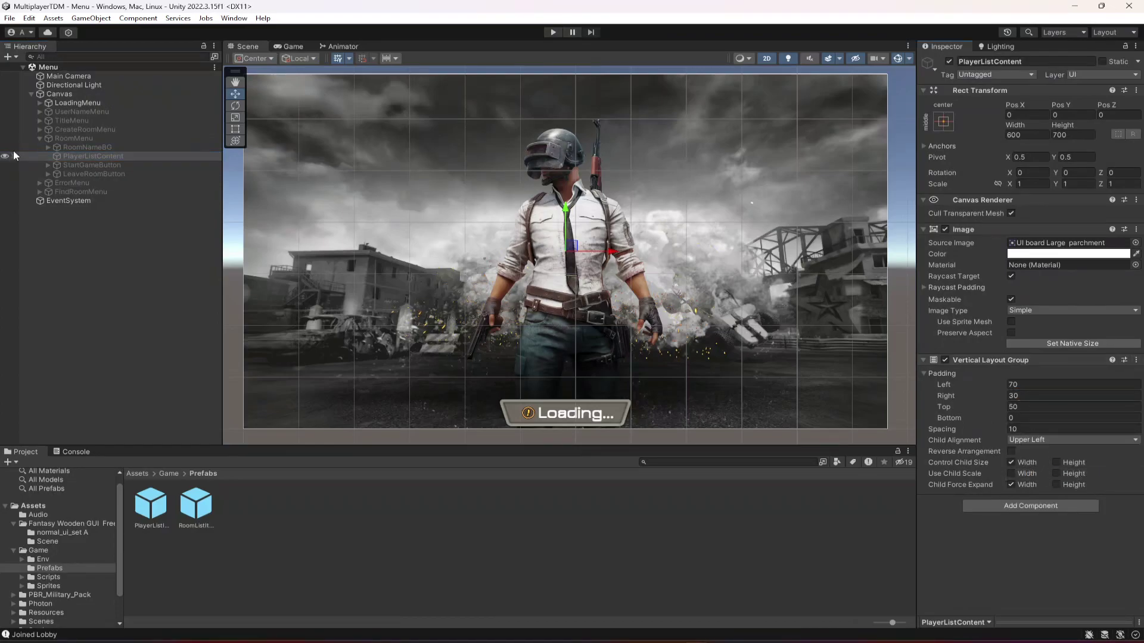
{"action": "left_click", "coordinate": [39, 138]}
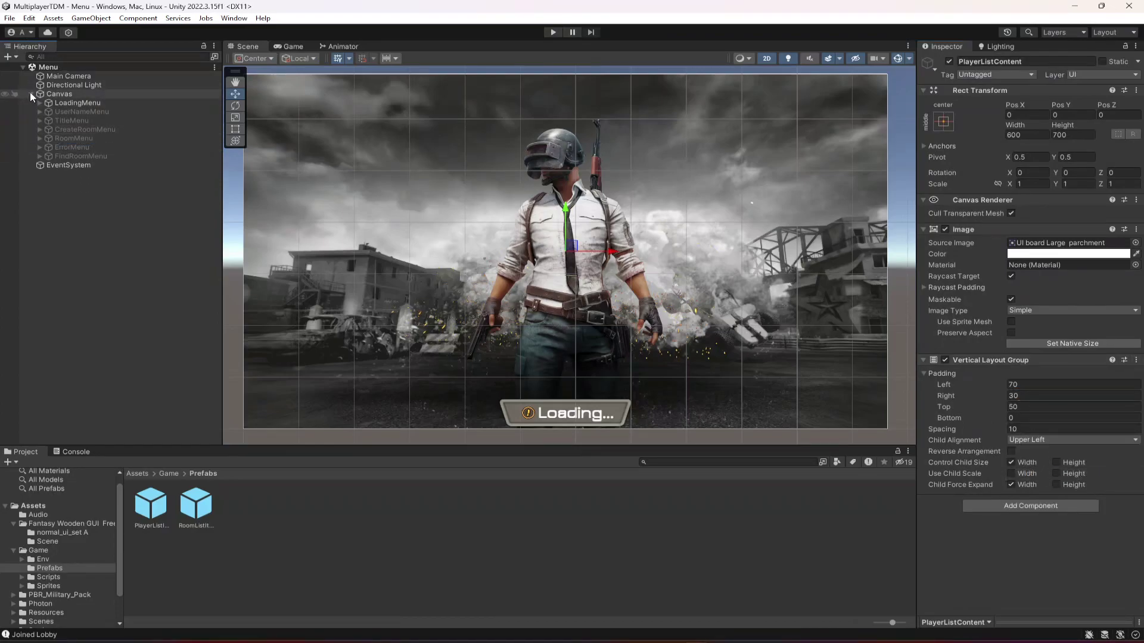
{"action": "left_click", "coordinate": [31, 94]}
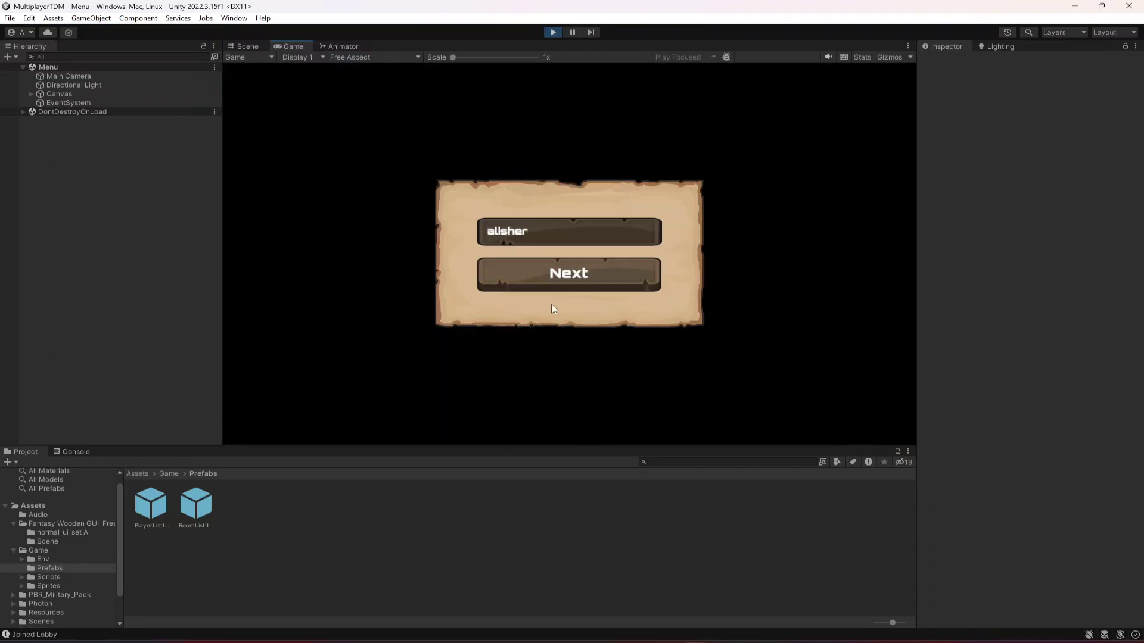
Create room 'asda', start the match, and move the soldier forward in the Game scene.
{"action": "left_click", "coordinate": [570, 274]}
{"action": "left_click", "coordinate": [574, 244]}
{"action": "type", "text": "asda"}
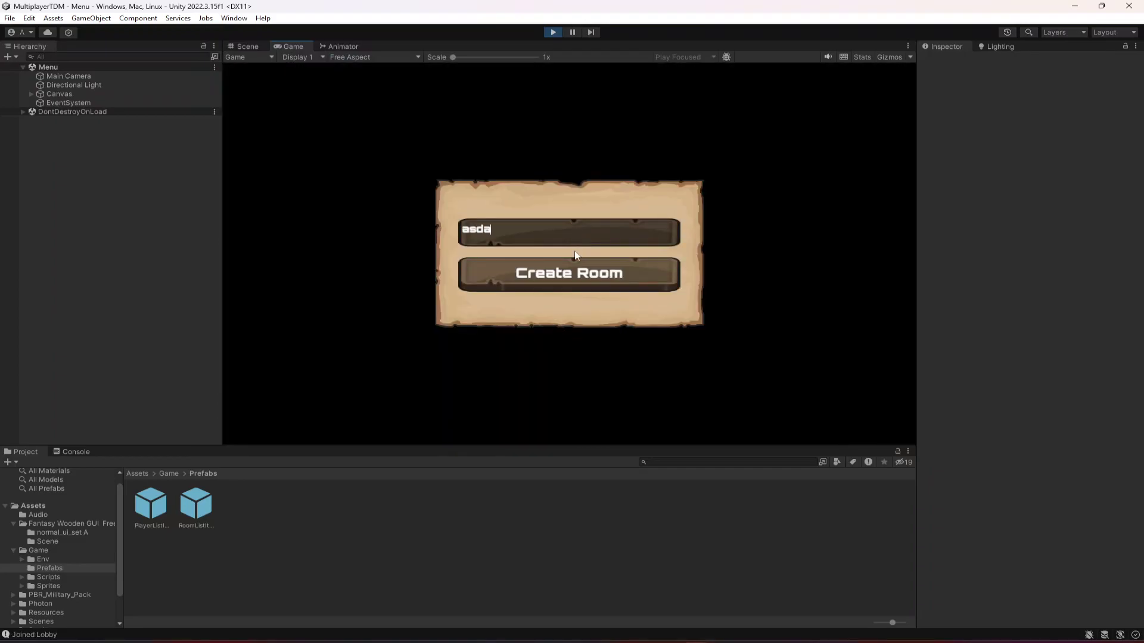
{"action": "left_click", "coordinate": [574, 265]}
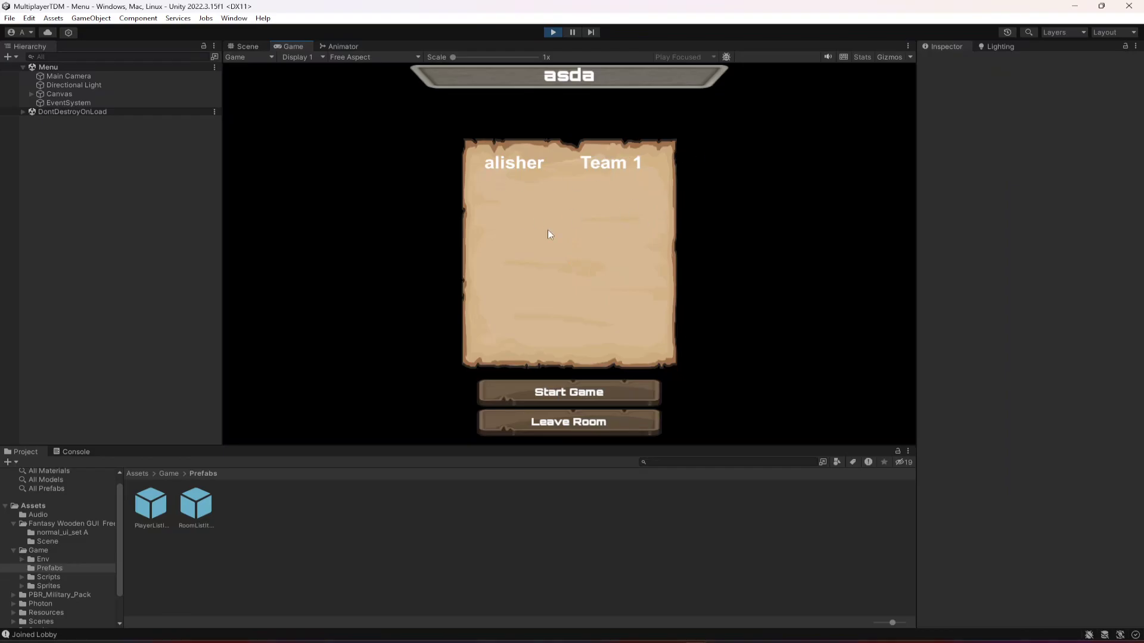
{"action": "left_click", "coordinate": [590, 397]}
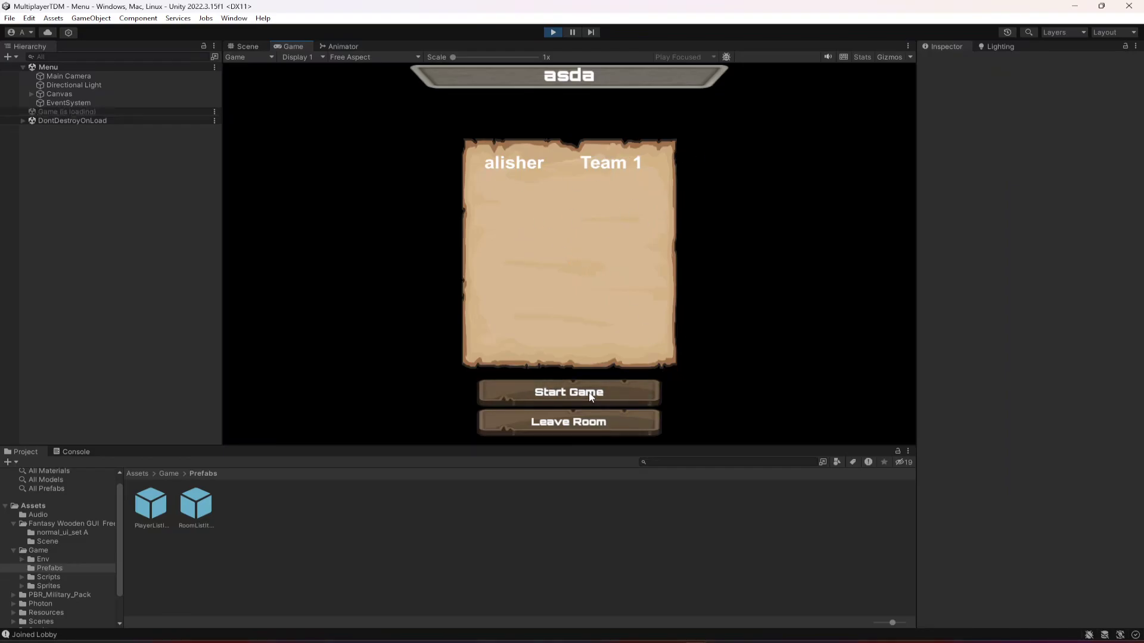
{"action": "key", "text": "w"}
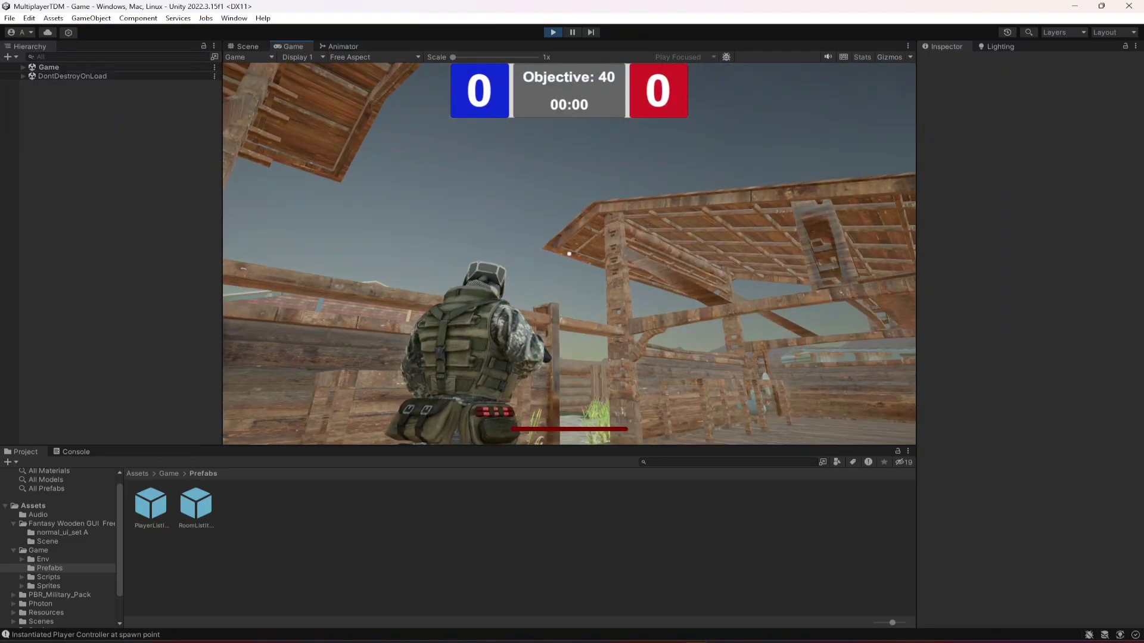